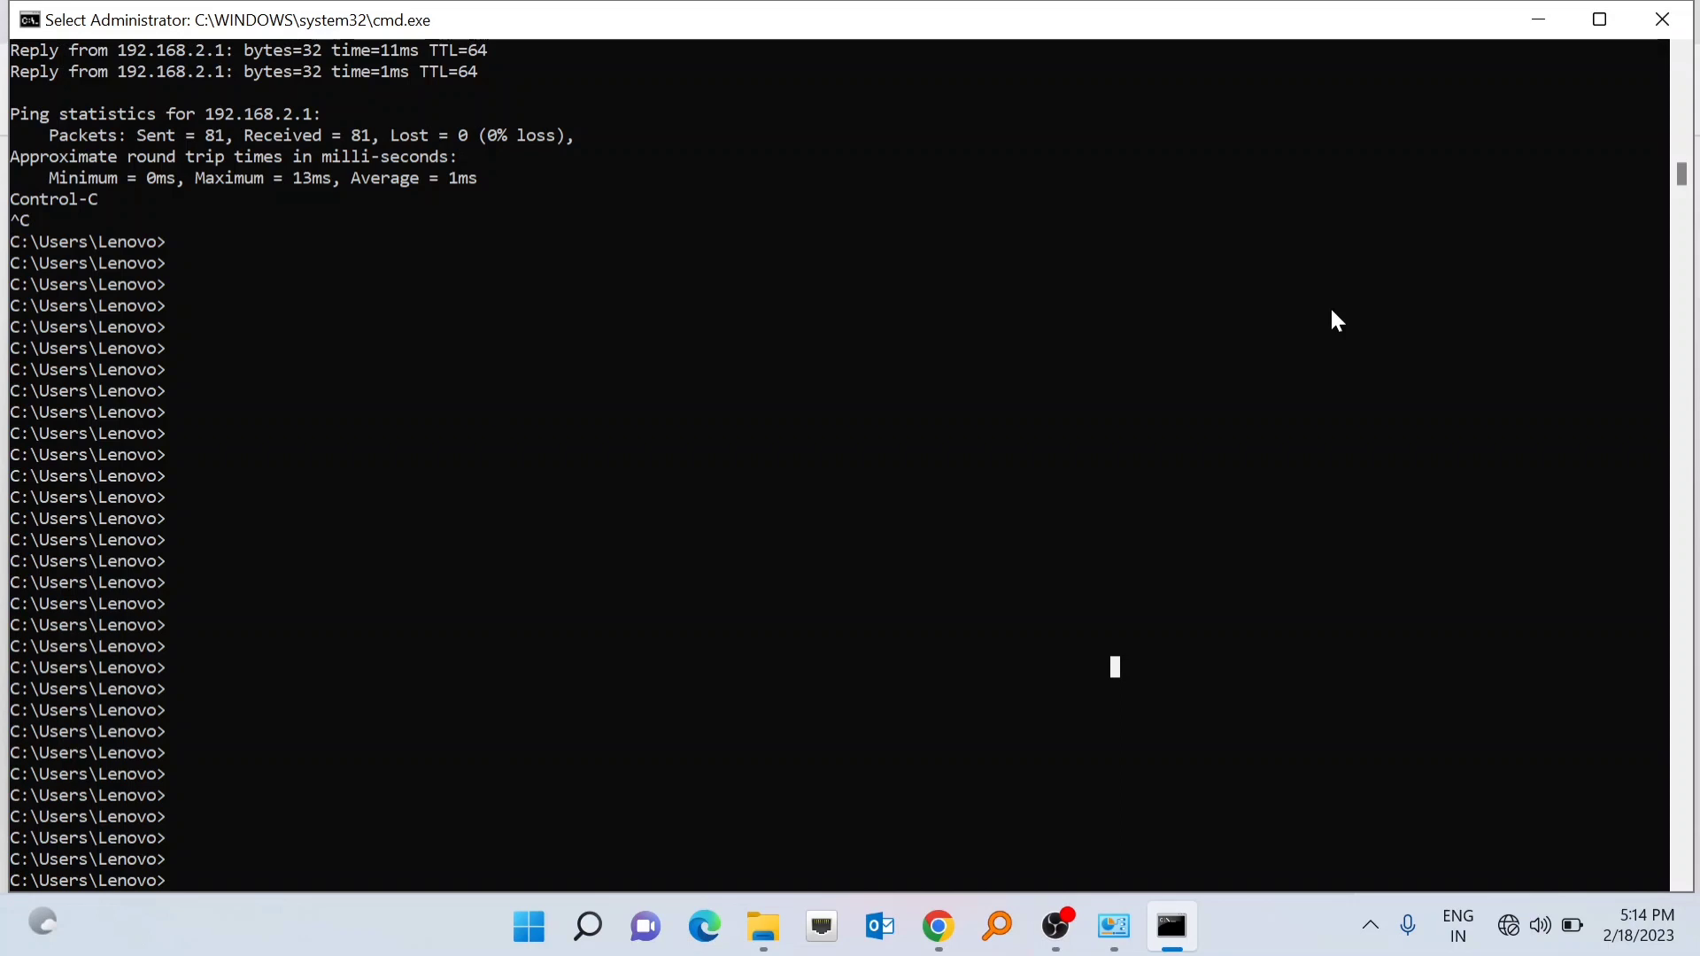
# - Stop the running ping to 192.168.2.1 and return to a fresh prompt
pyautogui.press('Escape')
# - Start a continuous ping to the device with 'ping 192.168.2.1 -t'
pyautogui.write('ping')
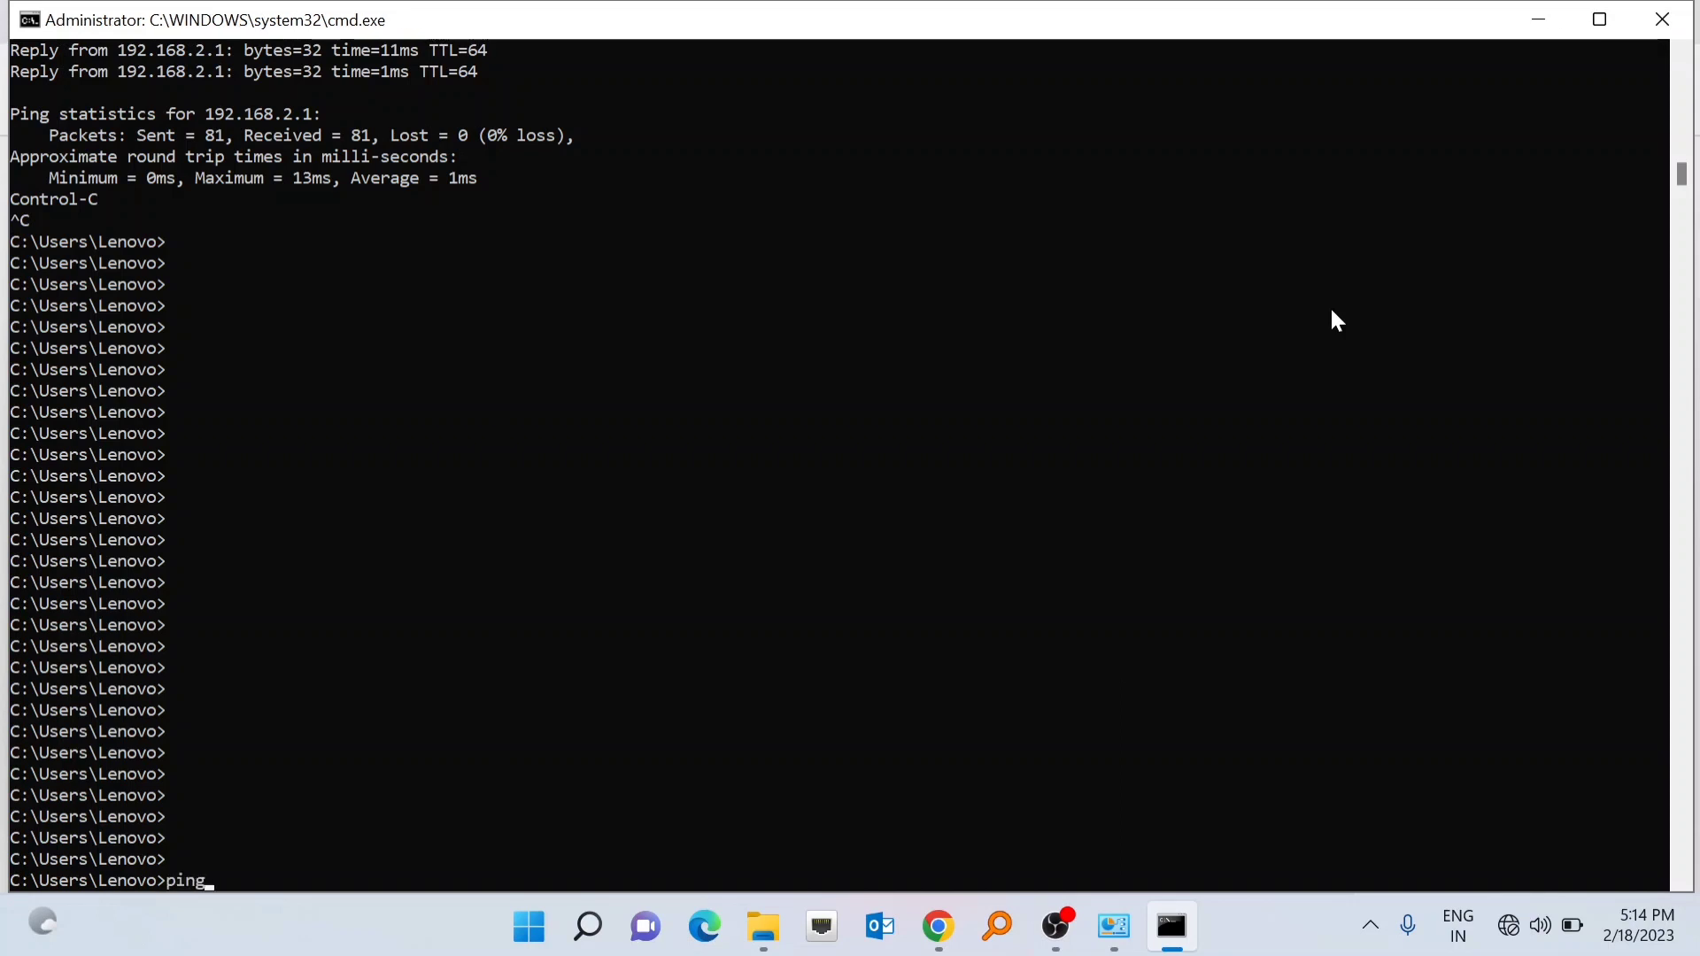
pyautogui.write(' 192.168.2.1 -t')
pyautogui.press('Return')
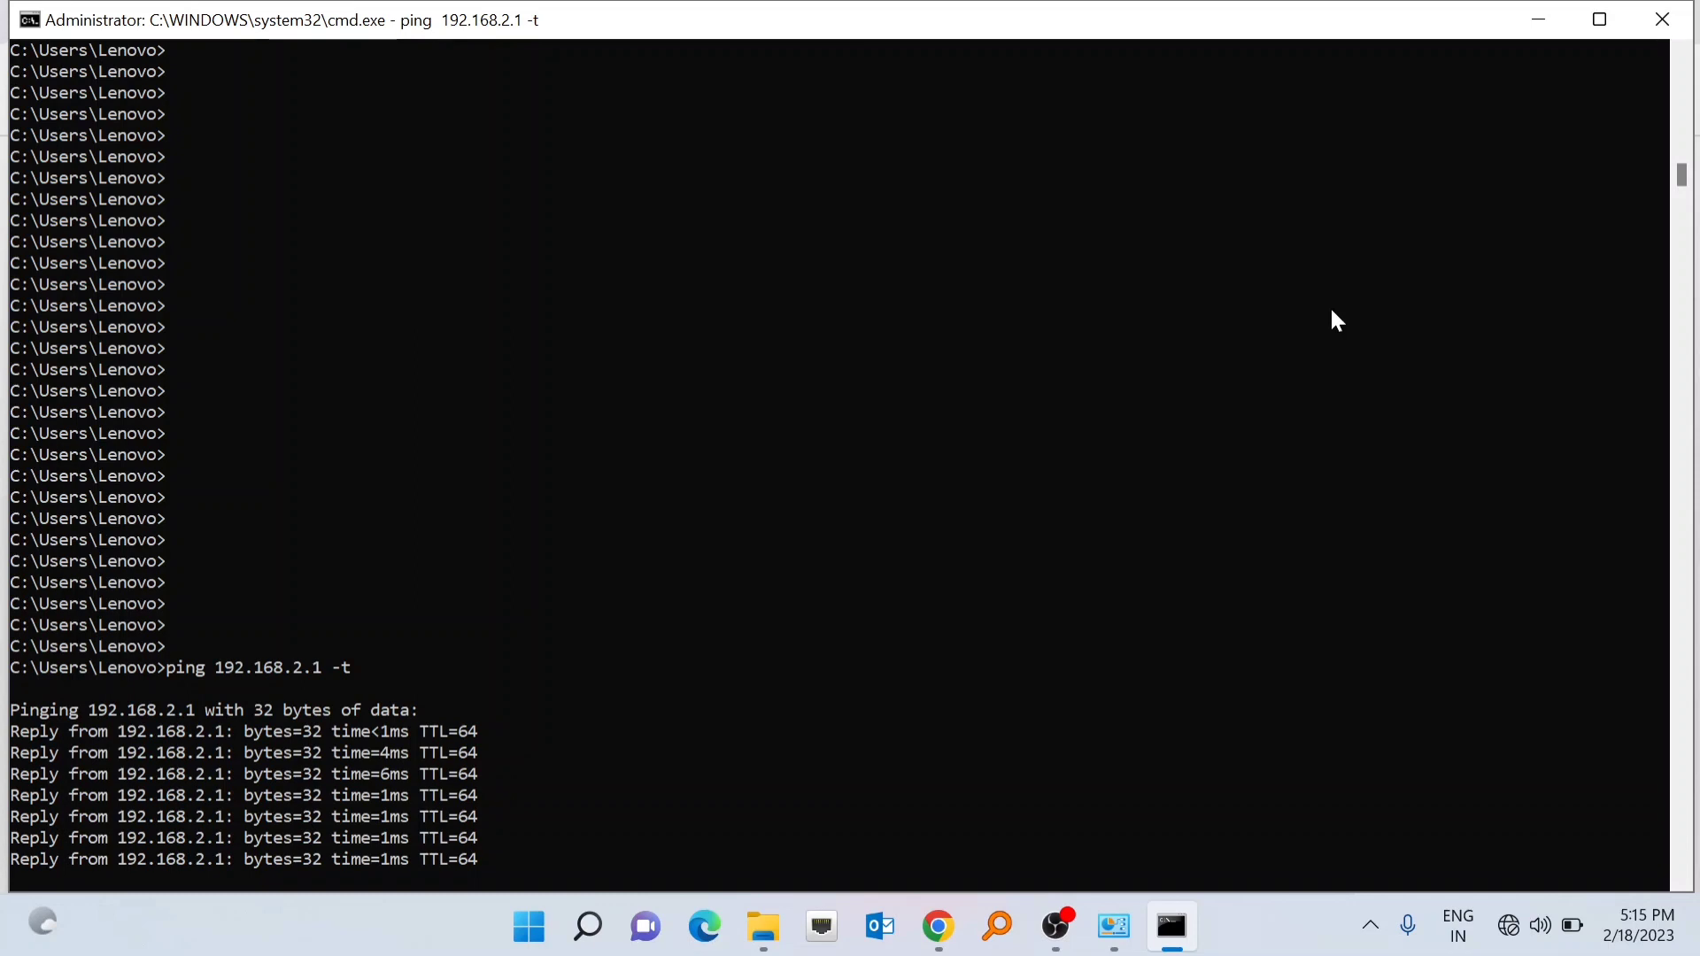
pyautogui.click(945, 932)
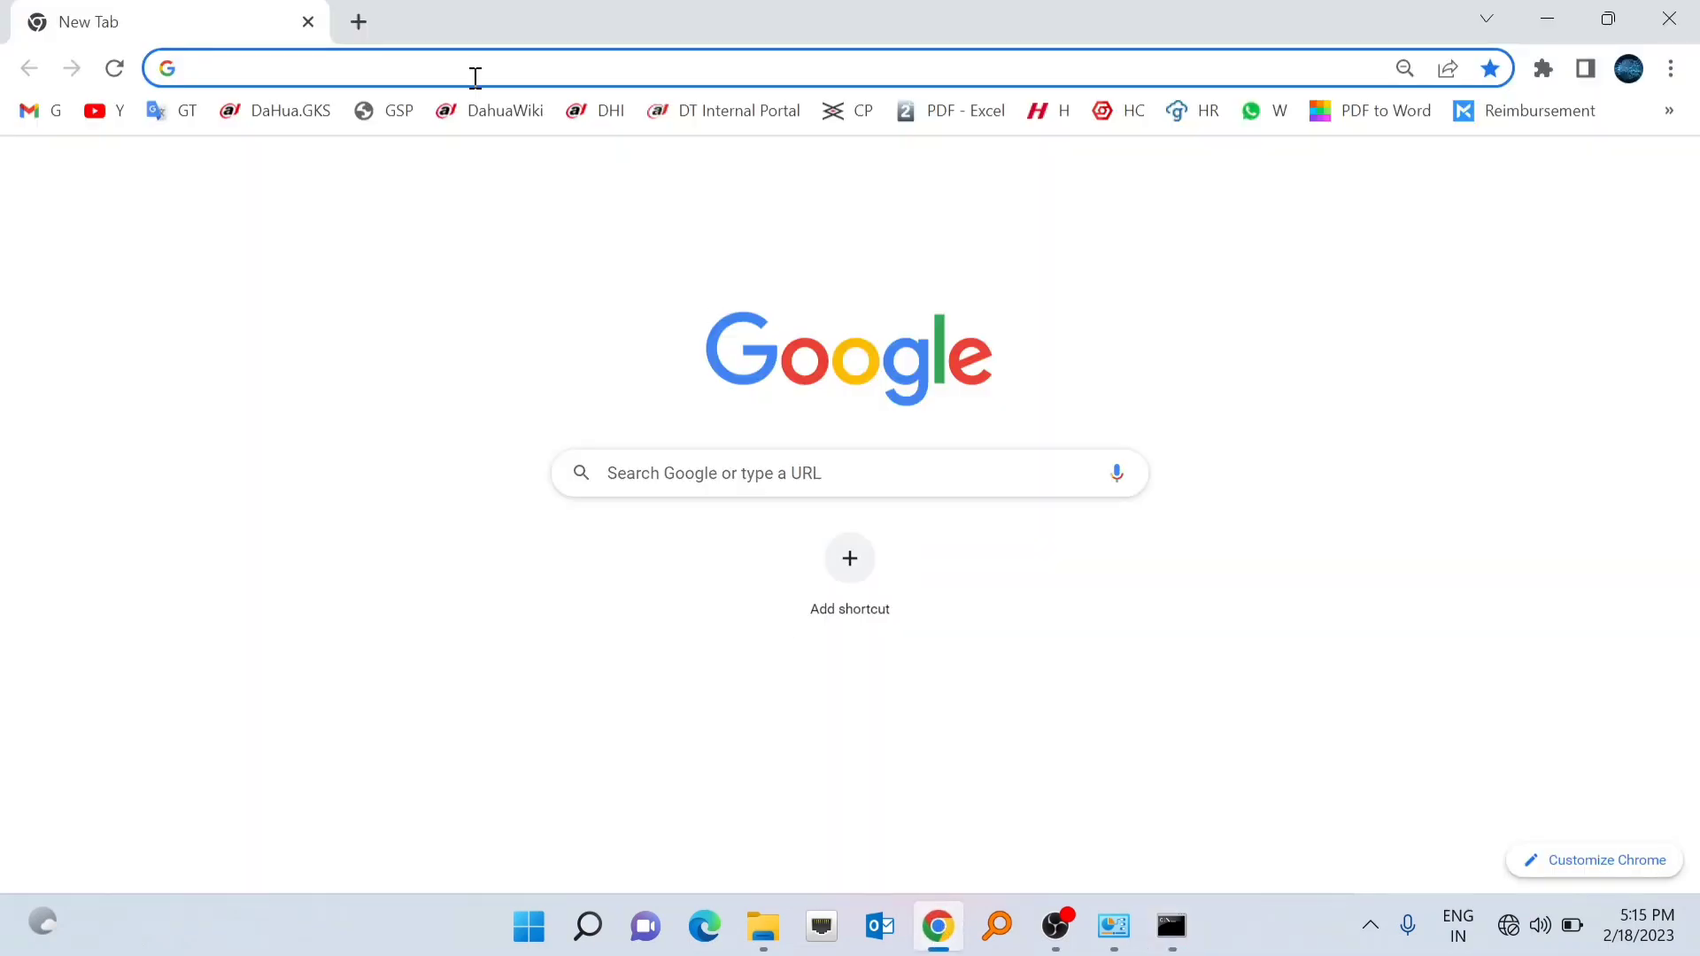
# - Load the IP-COM CPE3V1.0 login page at 192.168.2.1 in Chrome
pyautogui.click(327, 67)
pyautogui.write('1')
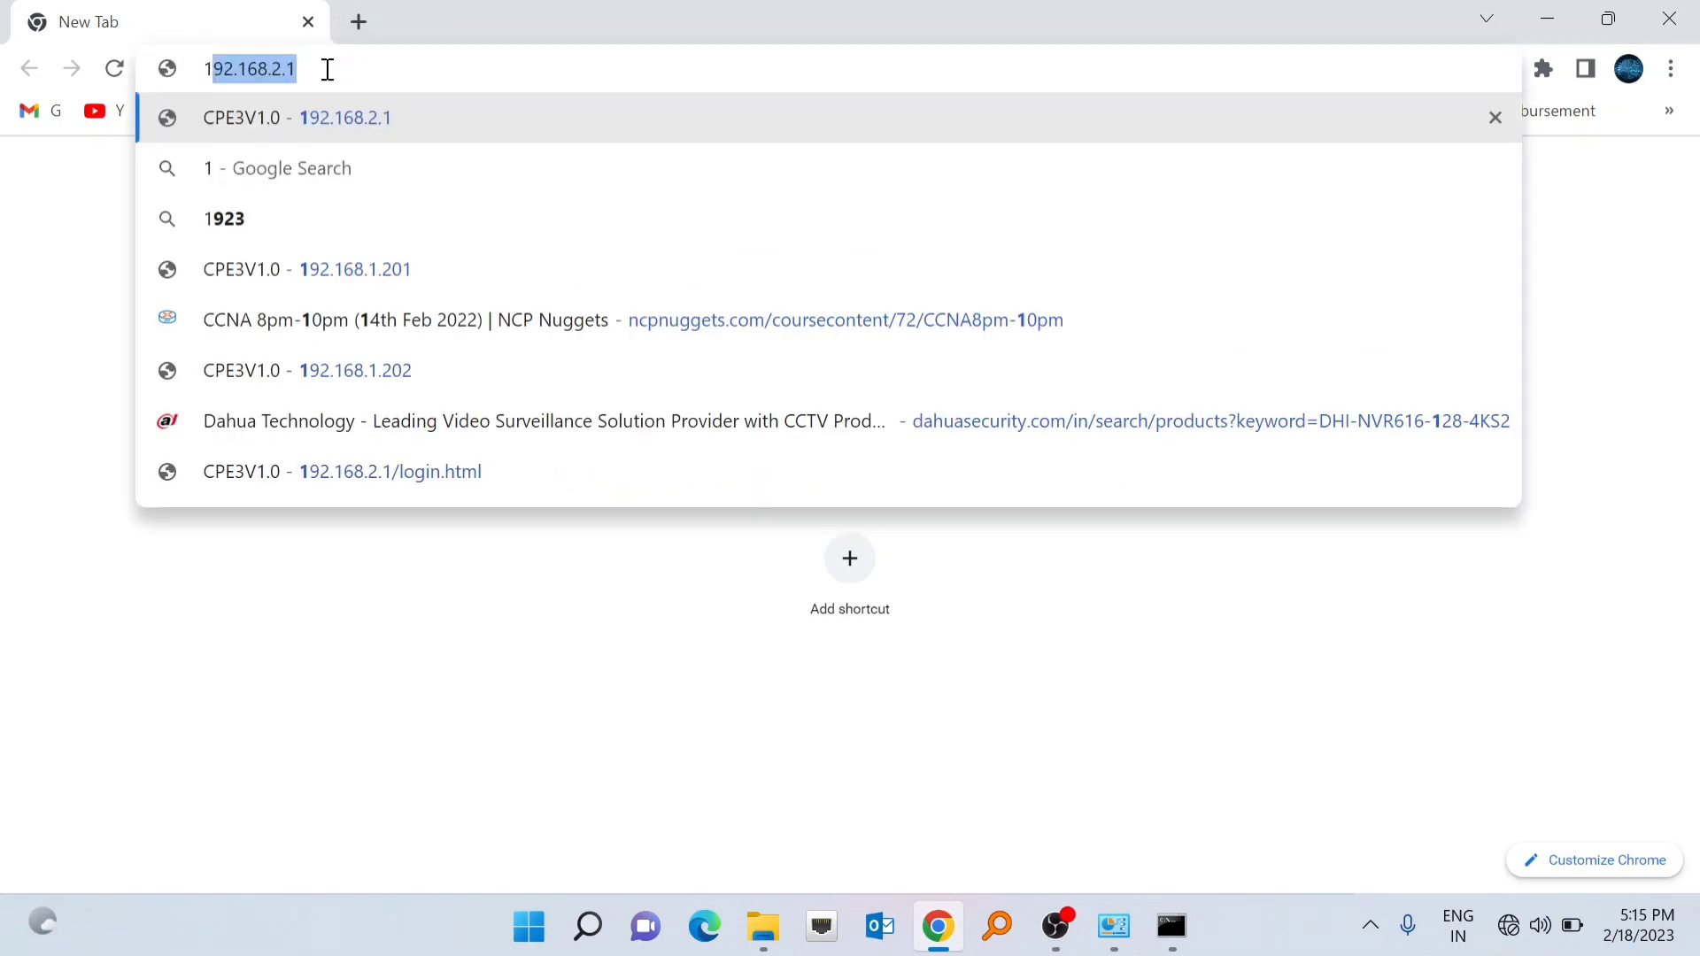
pyautogui.write('92')
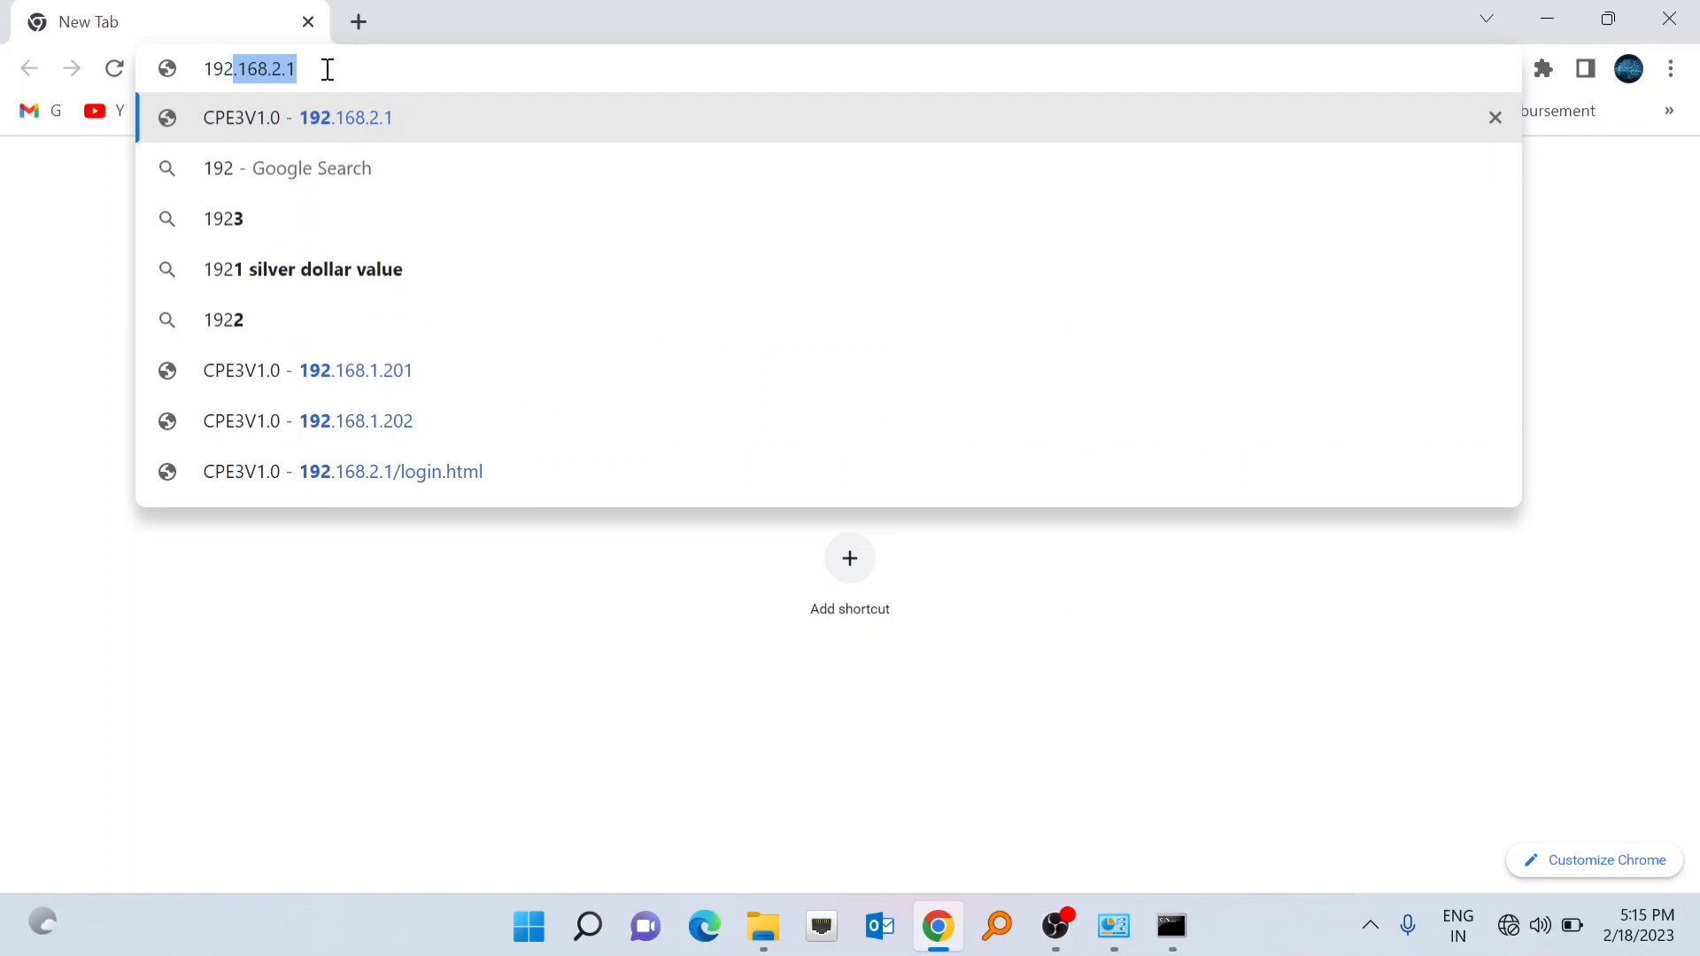
pyautogui.write('.168.2.1')
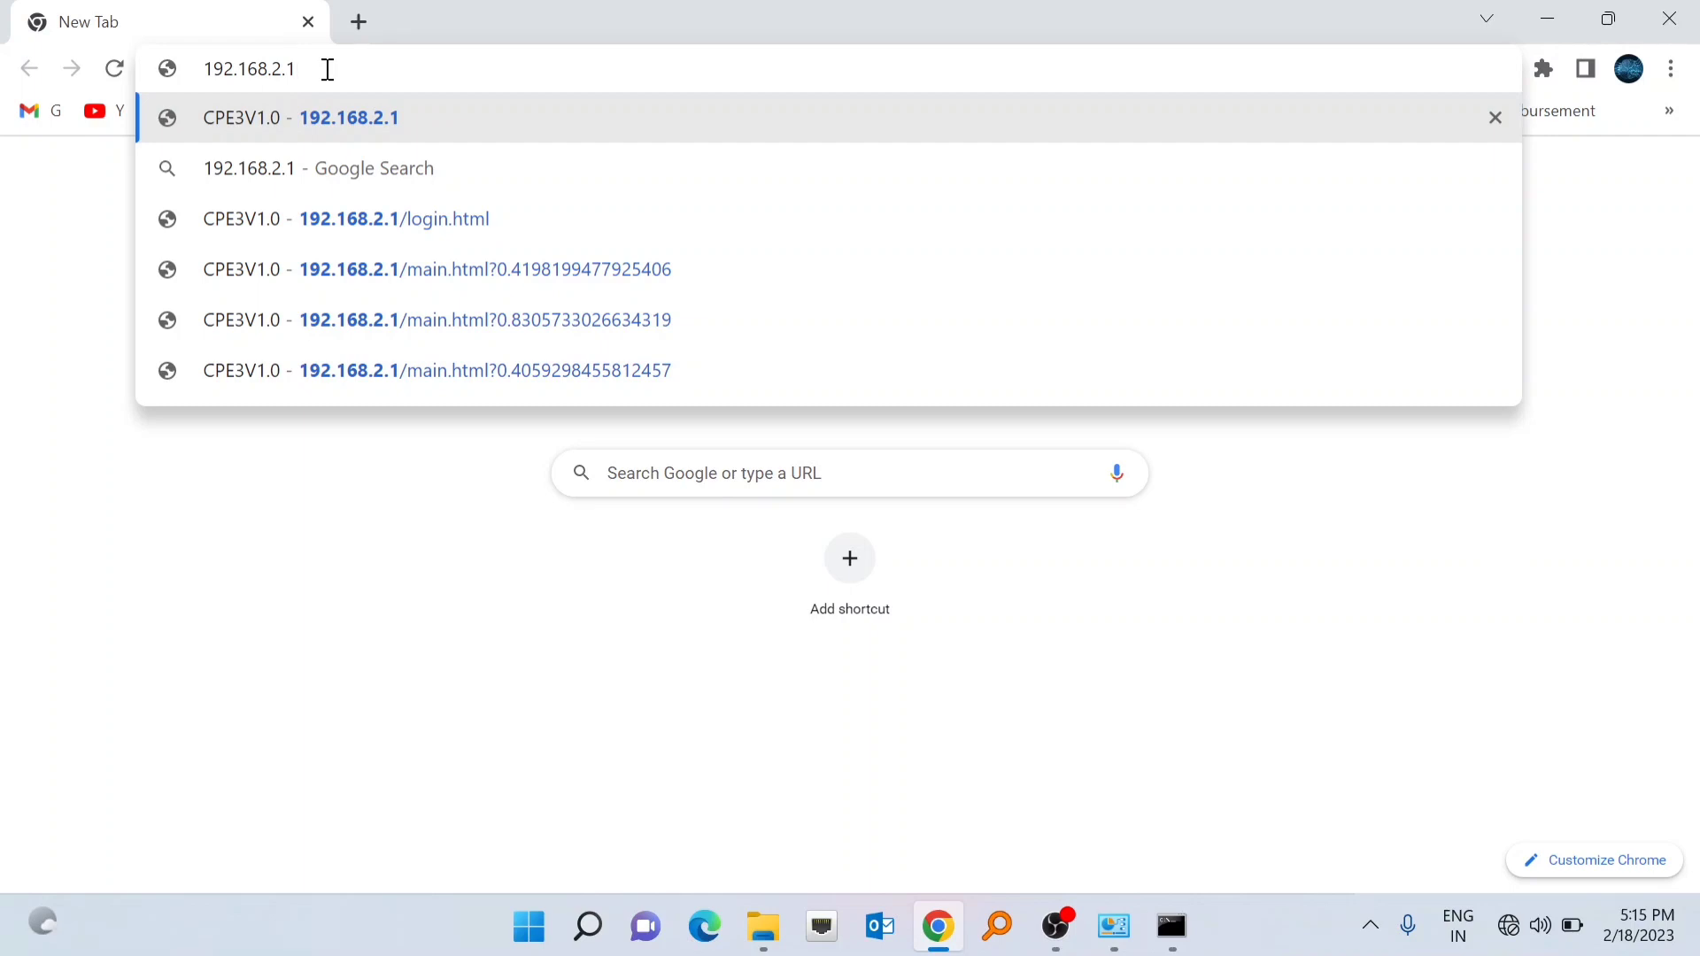
pyautogui.press('Return')
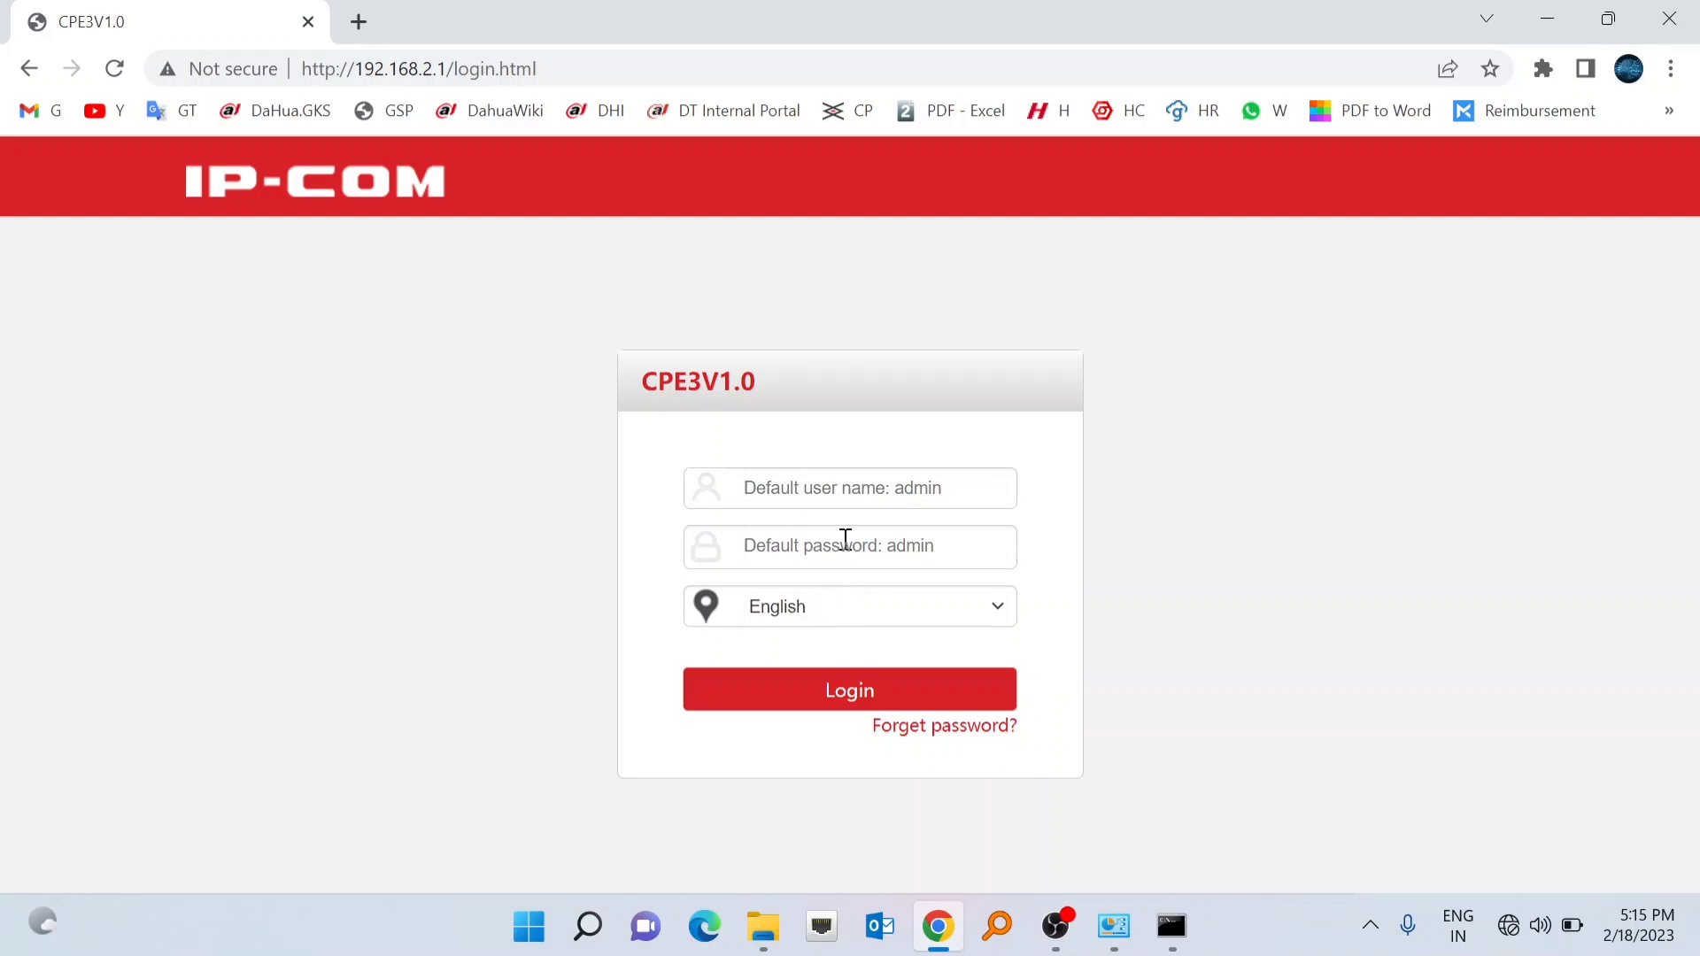
# - Log in to the CPE as admin with the administrator password
pyautogui.click(829, 494)
pyautogui.write('a')
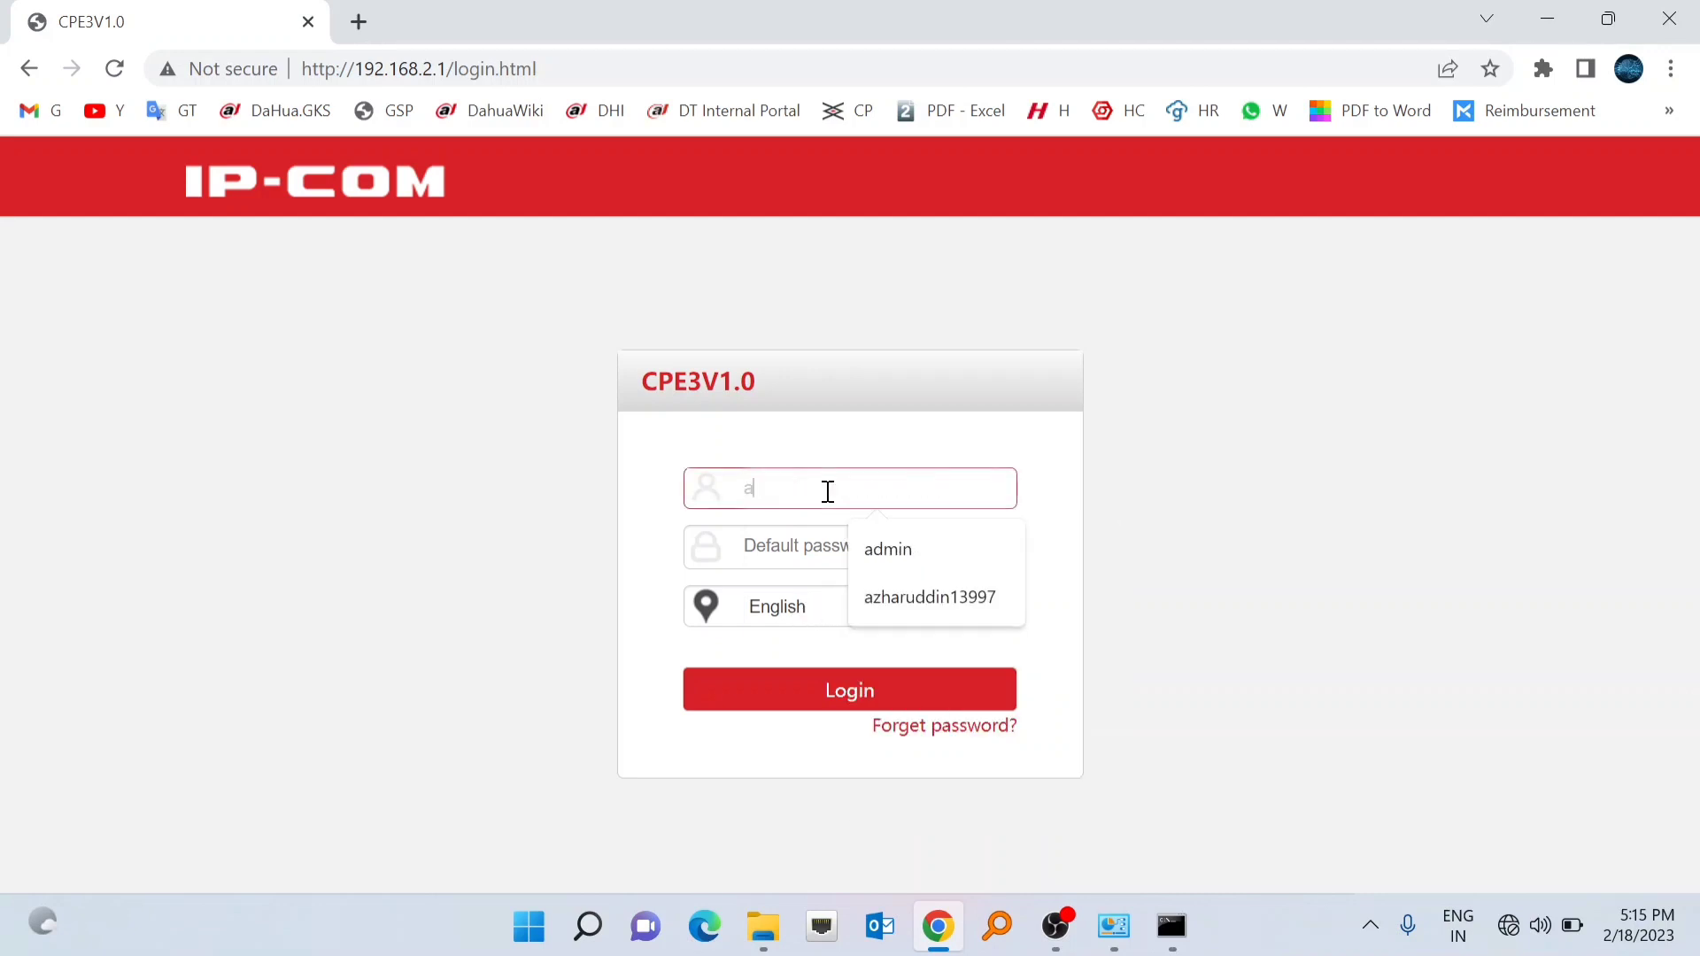
pyautogui.write('dmin')
pyautogui.press('Tab')
pyautogui.write('admin')
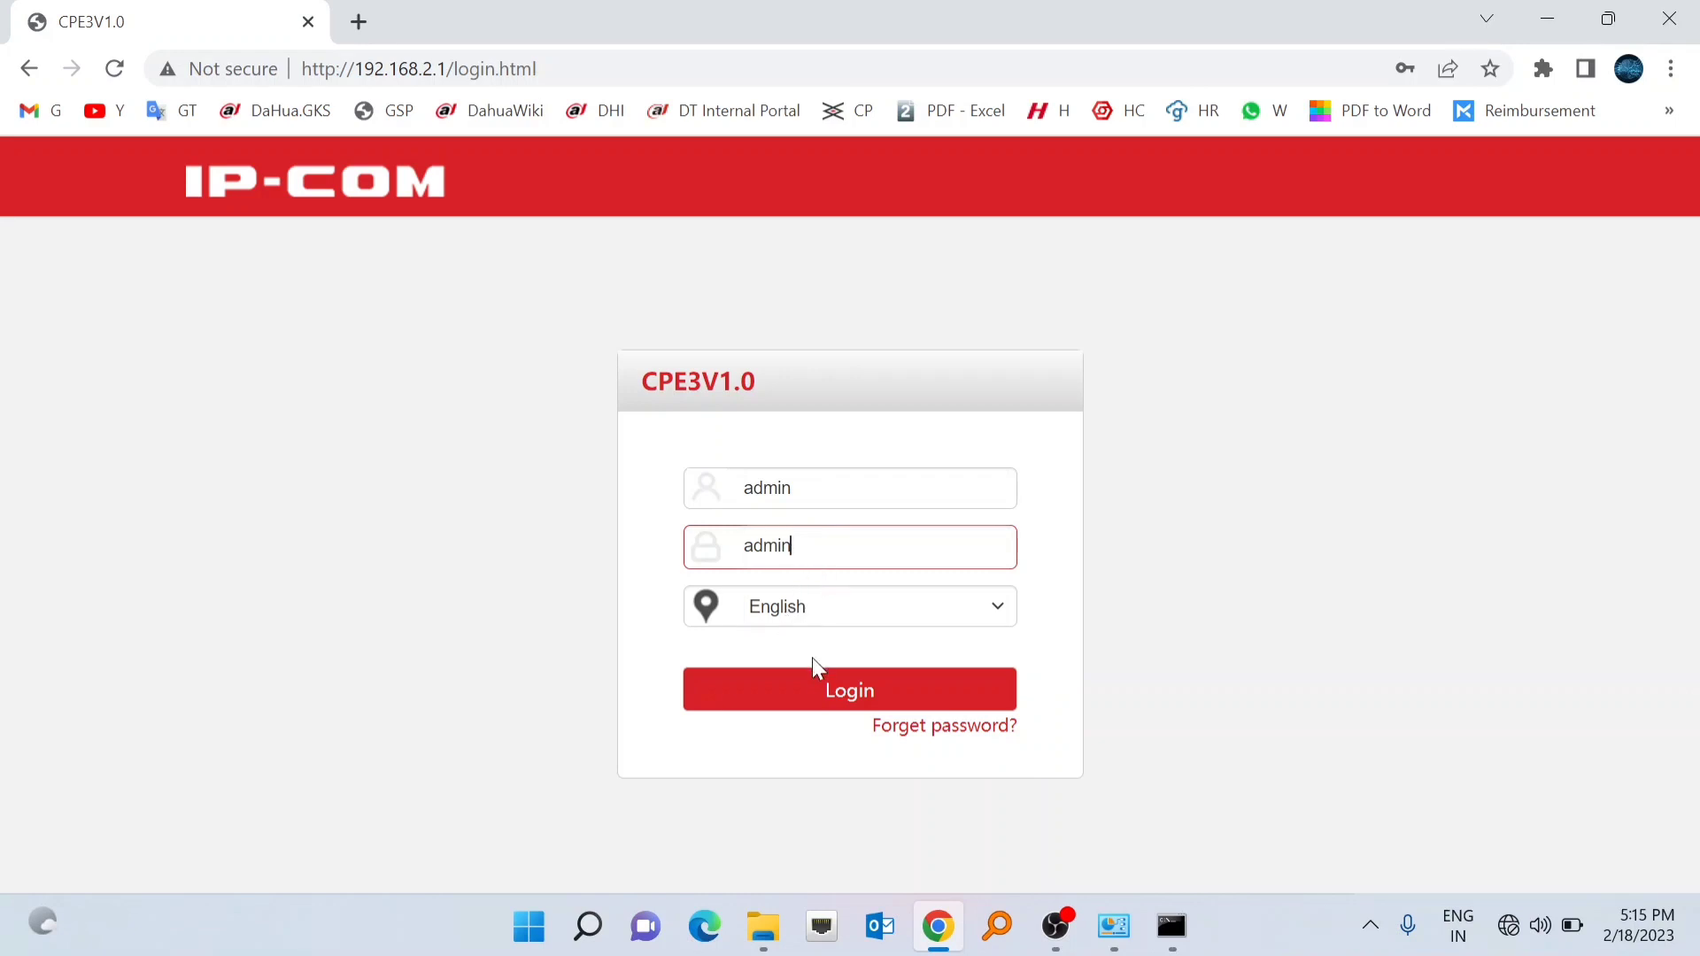
pyautogui.click(832, 702)
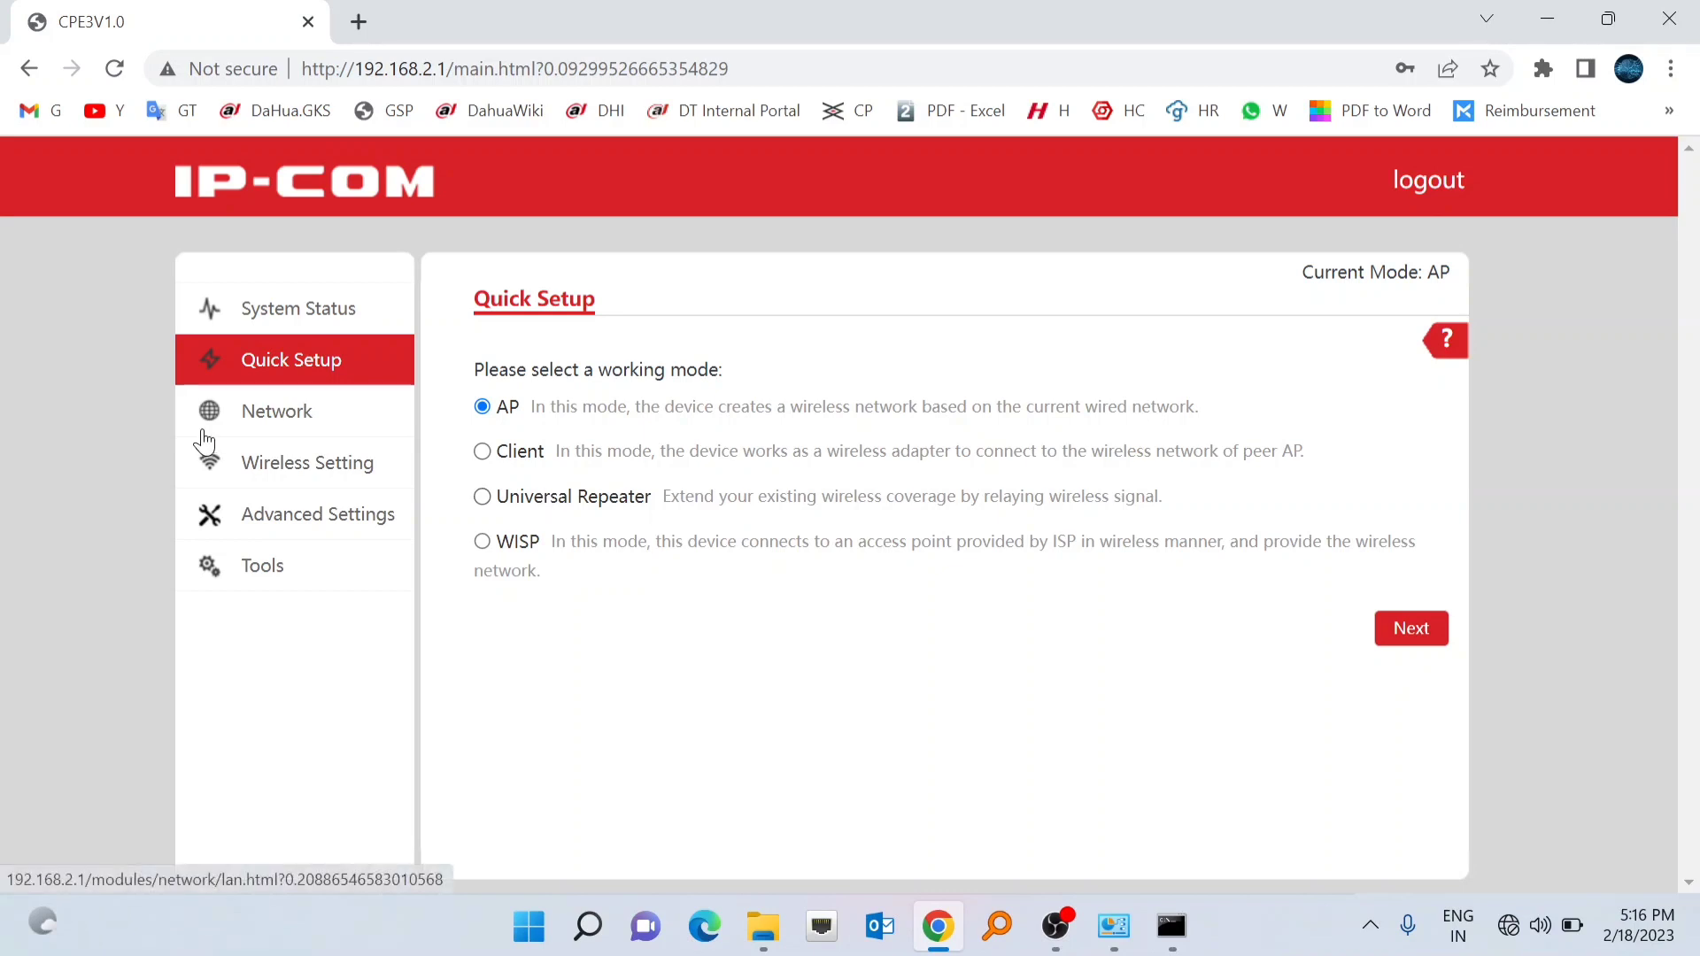
# - In LAN Setup, change the IP address to 192.168.1.202 and the default gateway to 192.168.1.1
pyautogui.click(277, 428)
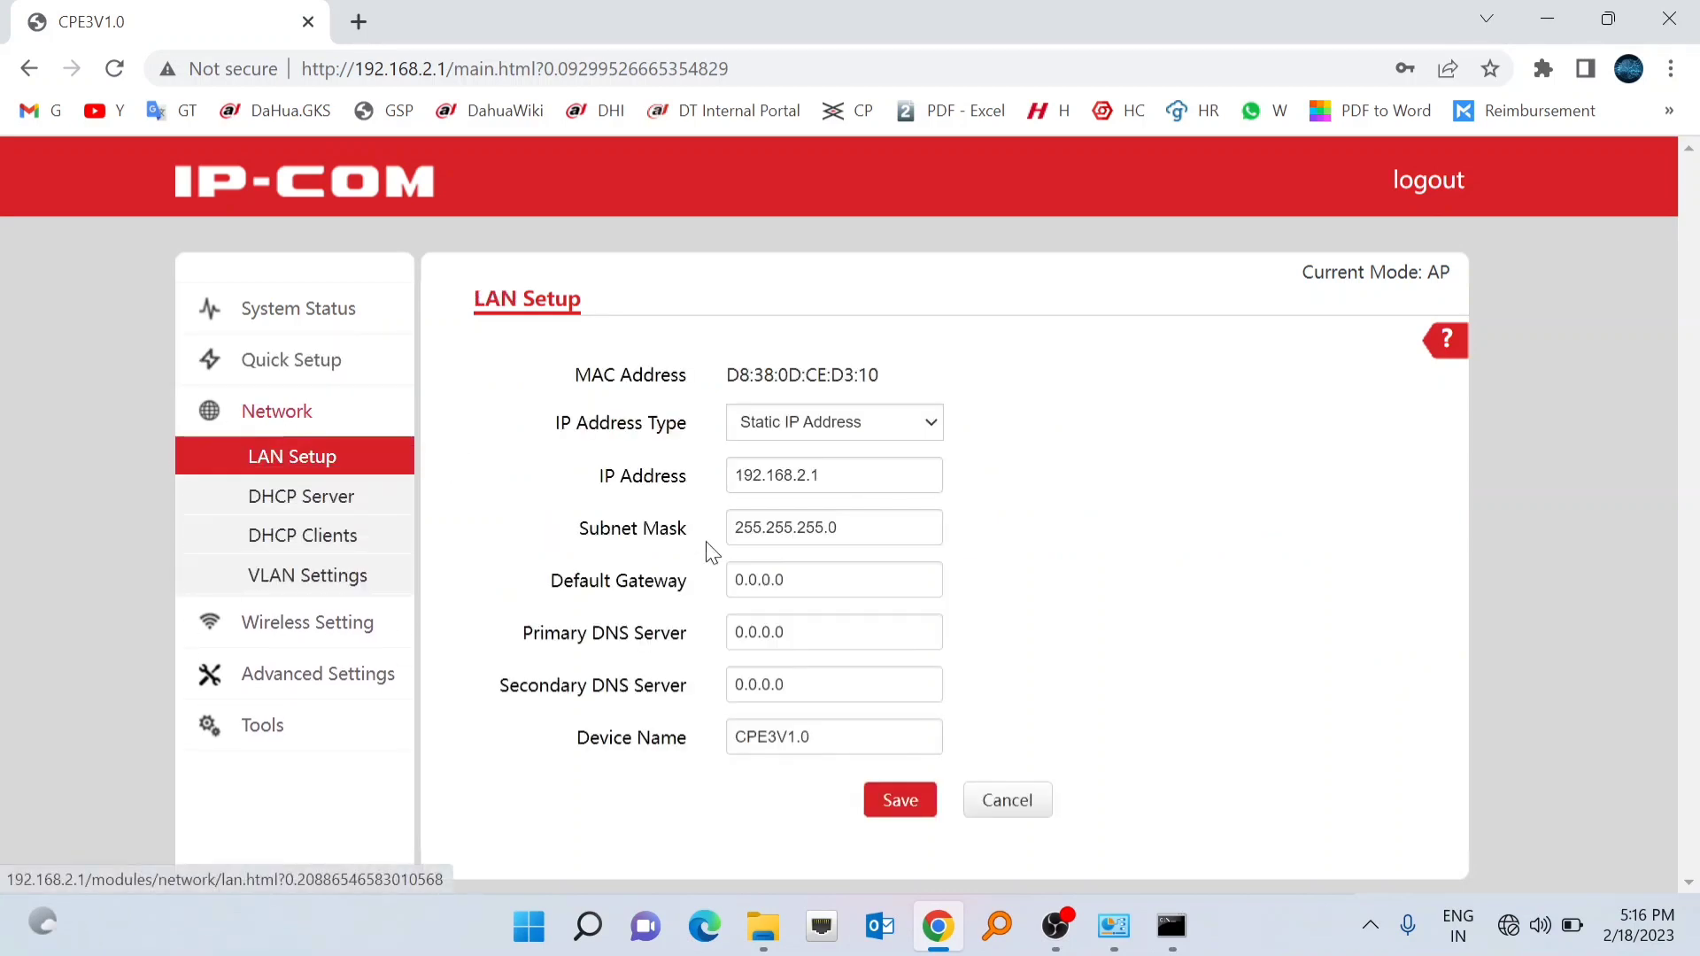
pyautogui.click(878, 477)
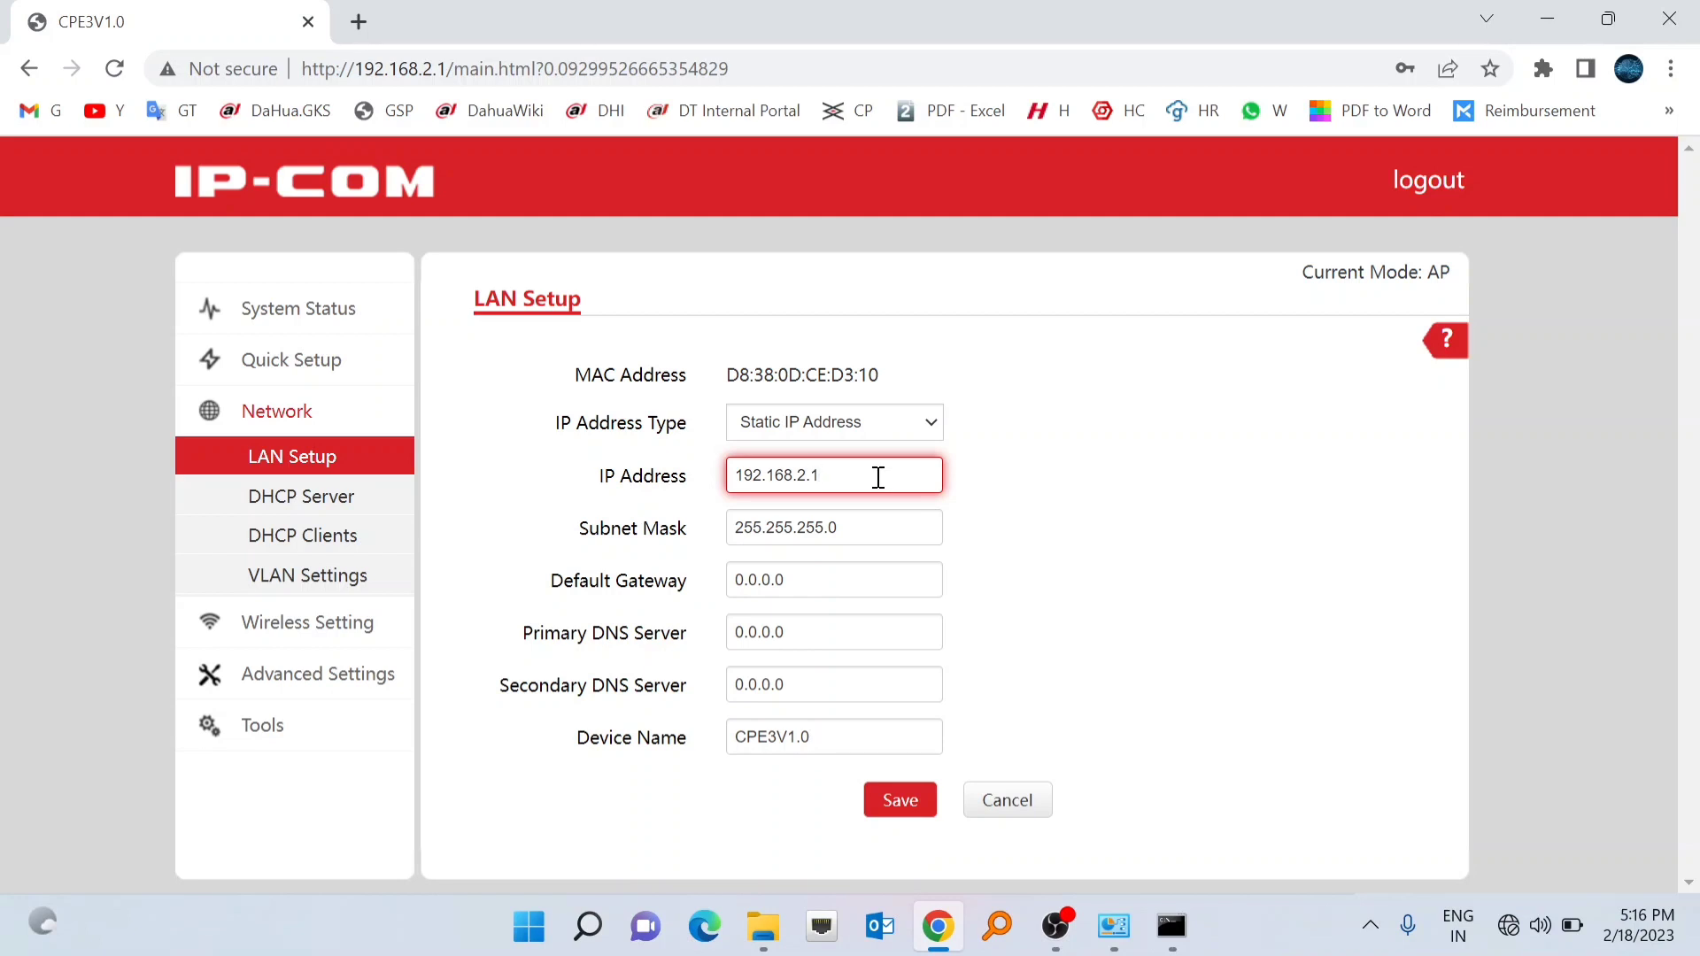
pyautogui.press('BackSpace')
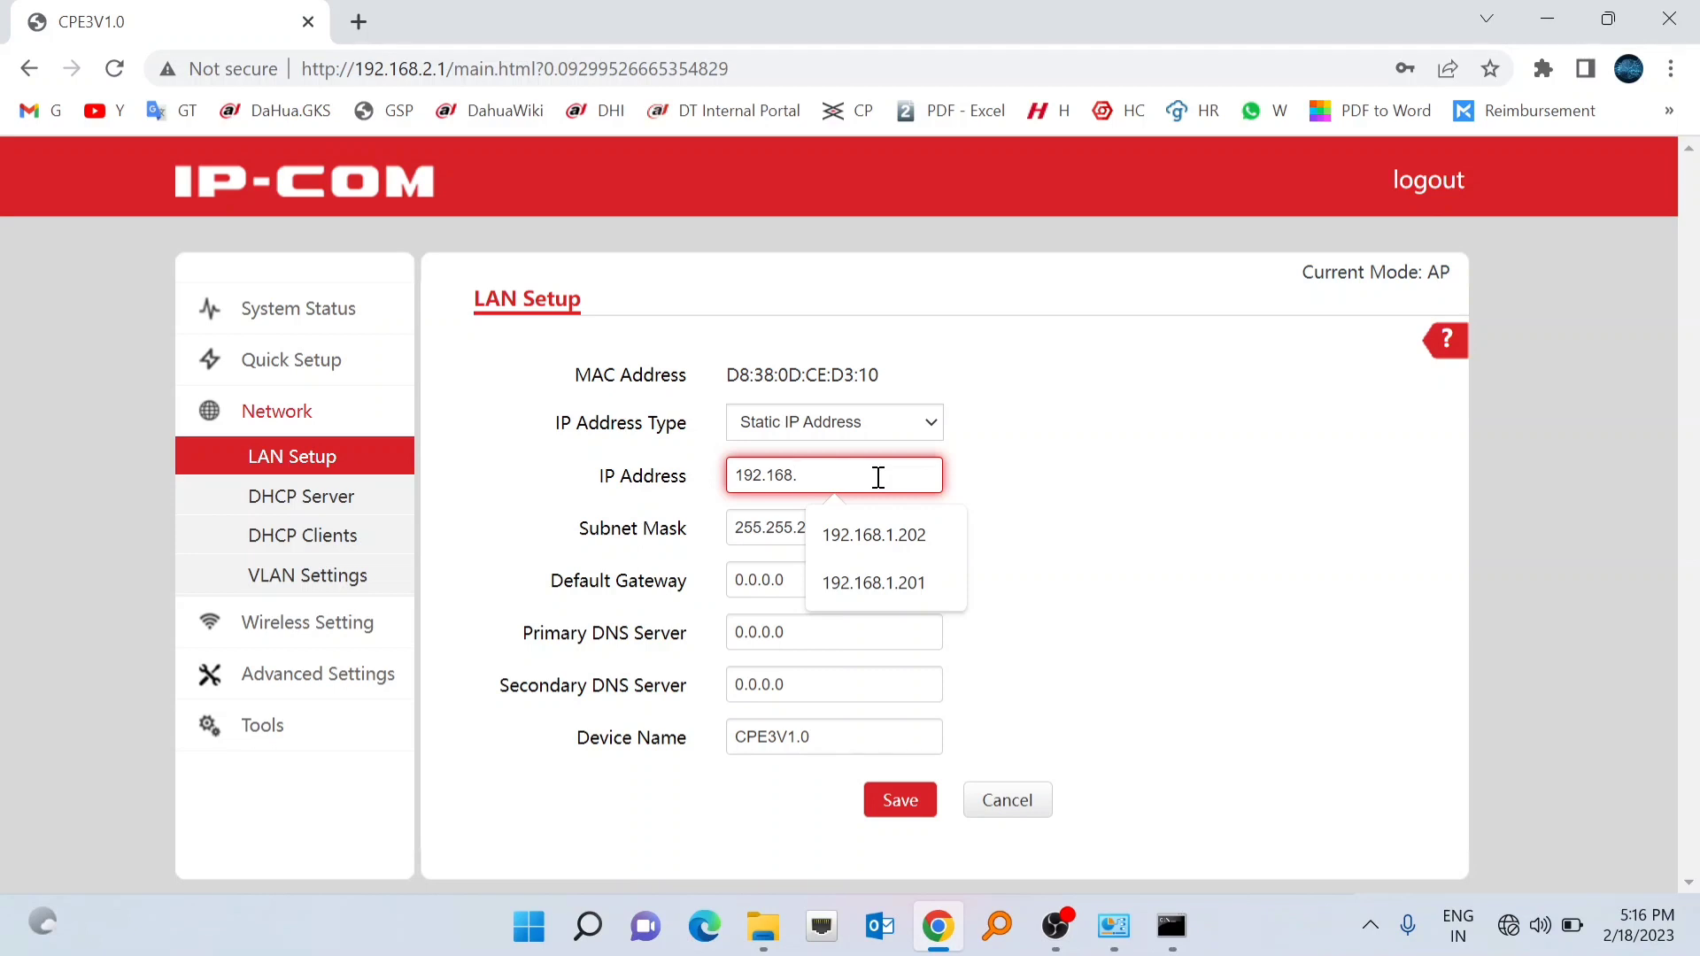
pyautogui.write('1.202')
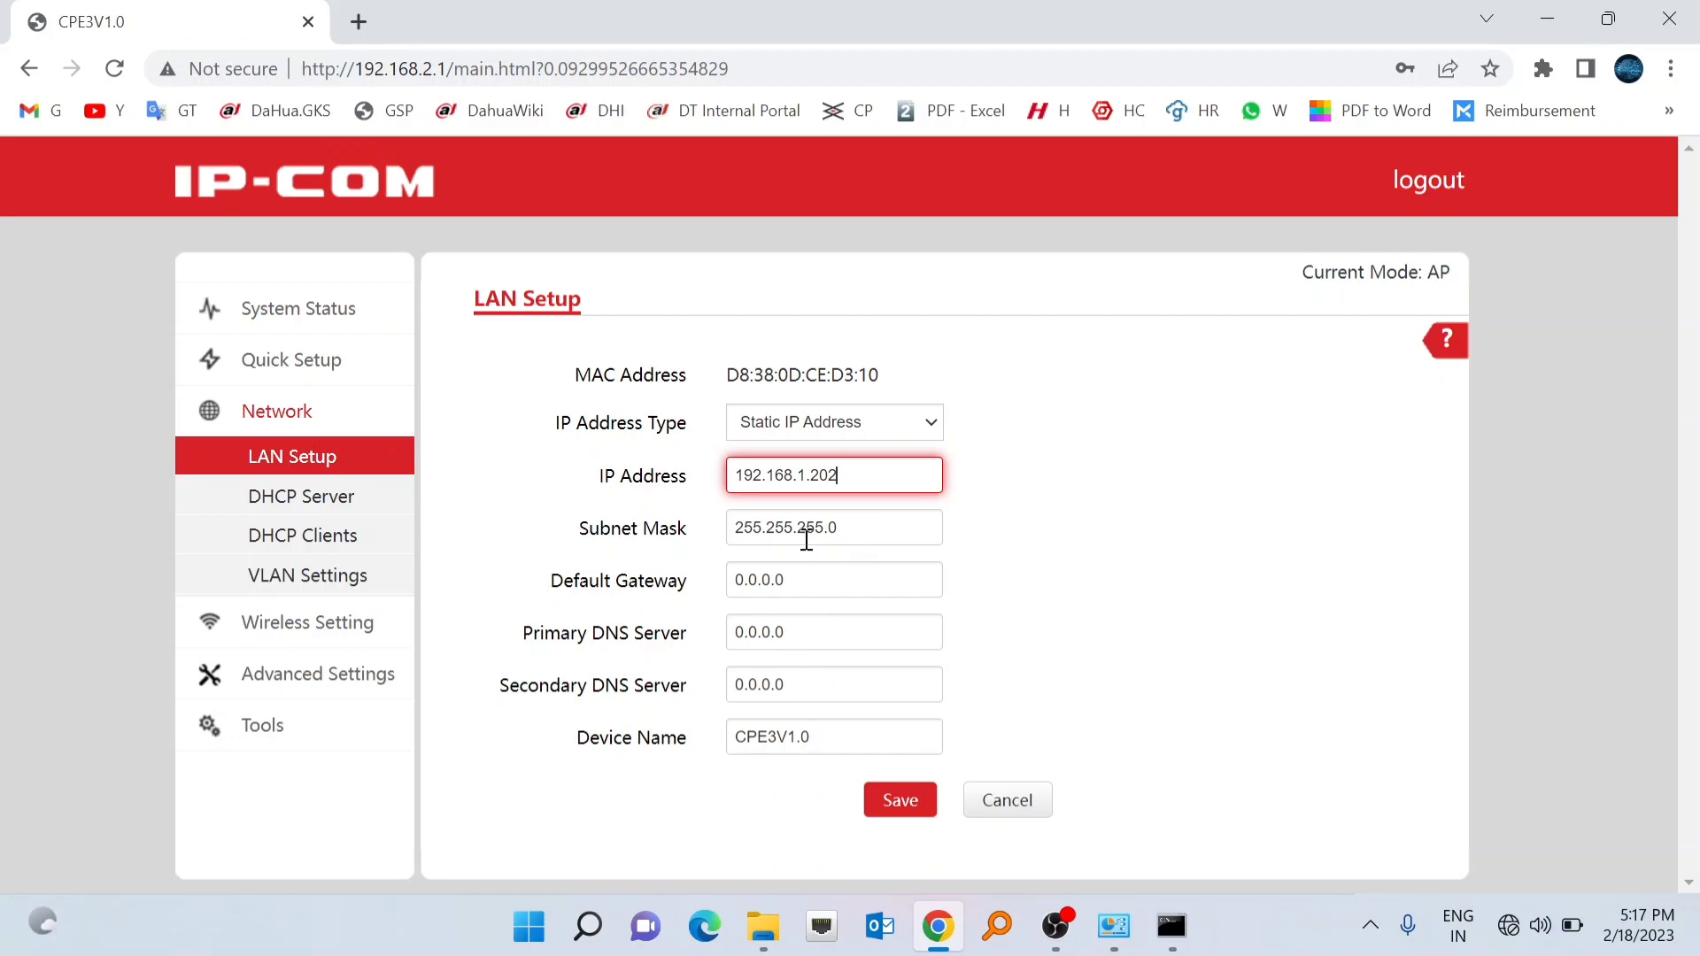
pyautogui.click(808, 580)
pyautogui.press('BackSpace')
pyautogui.press('BackSpace')
pyautogui.press('BackSpace')
pyautogui.press('BackSpace')
pyautogui.press('BackSpace')
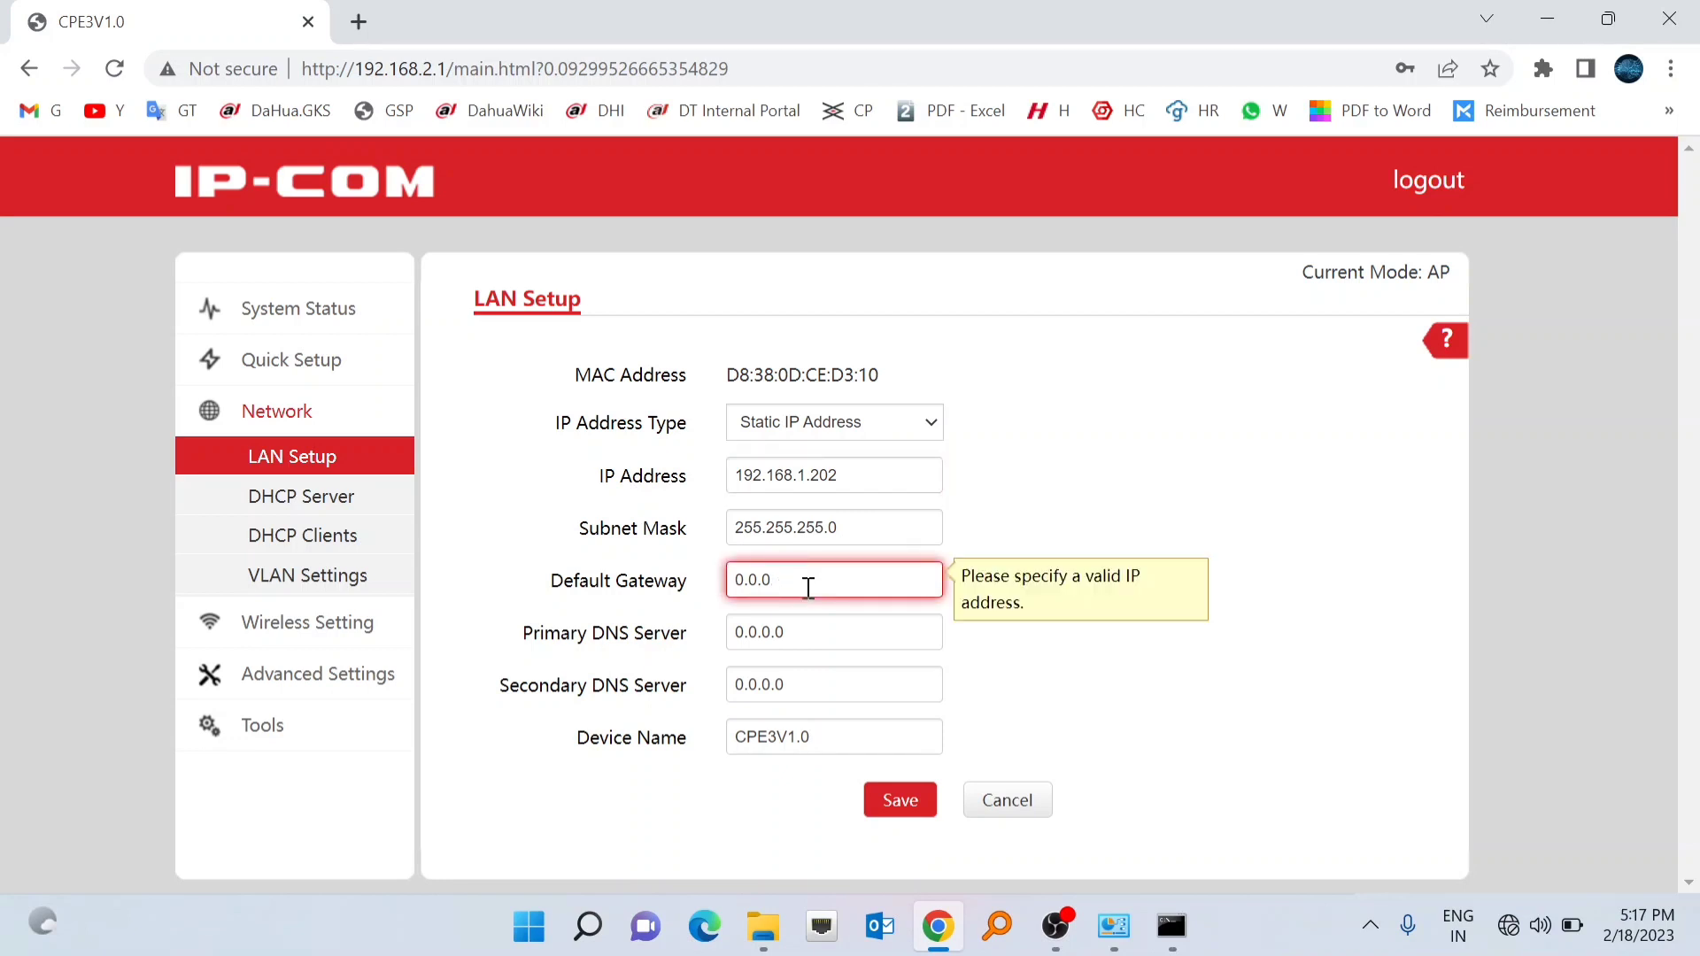
pyautogui.press('BackSpace')
pyautogui.press('BackSpace')
pyautogui.write('19')
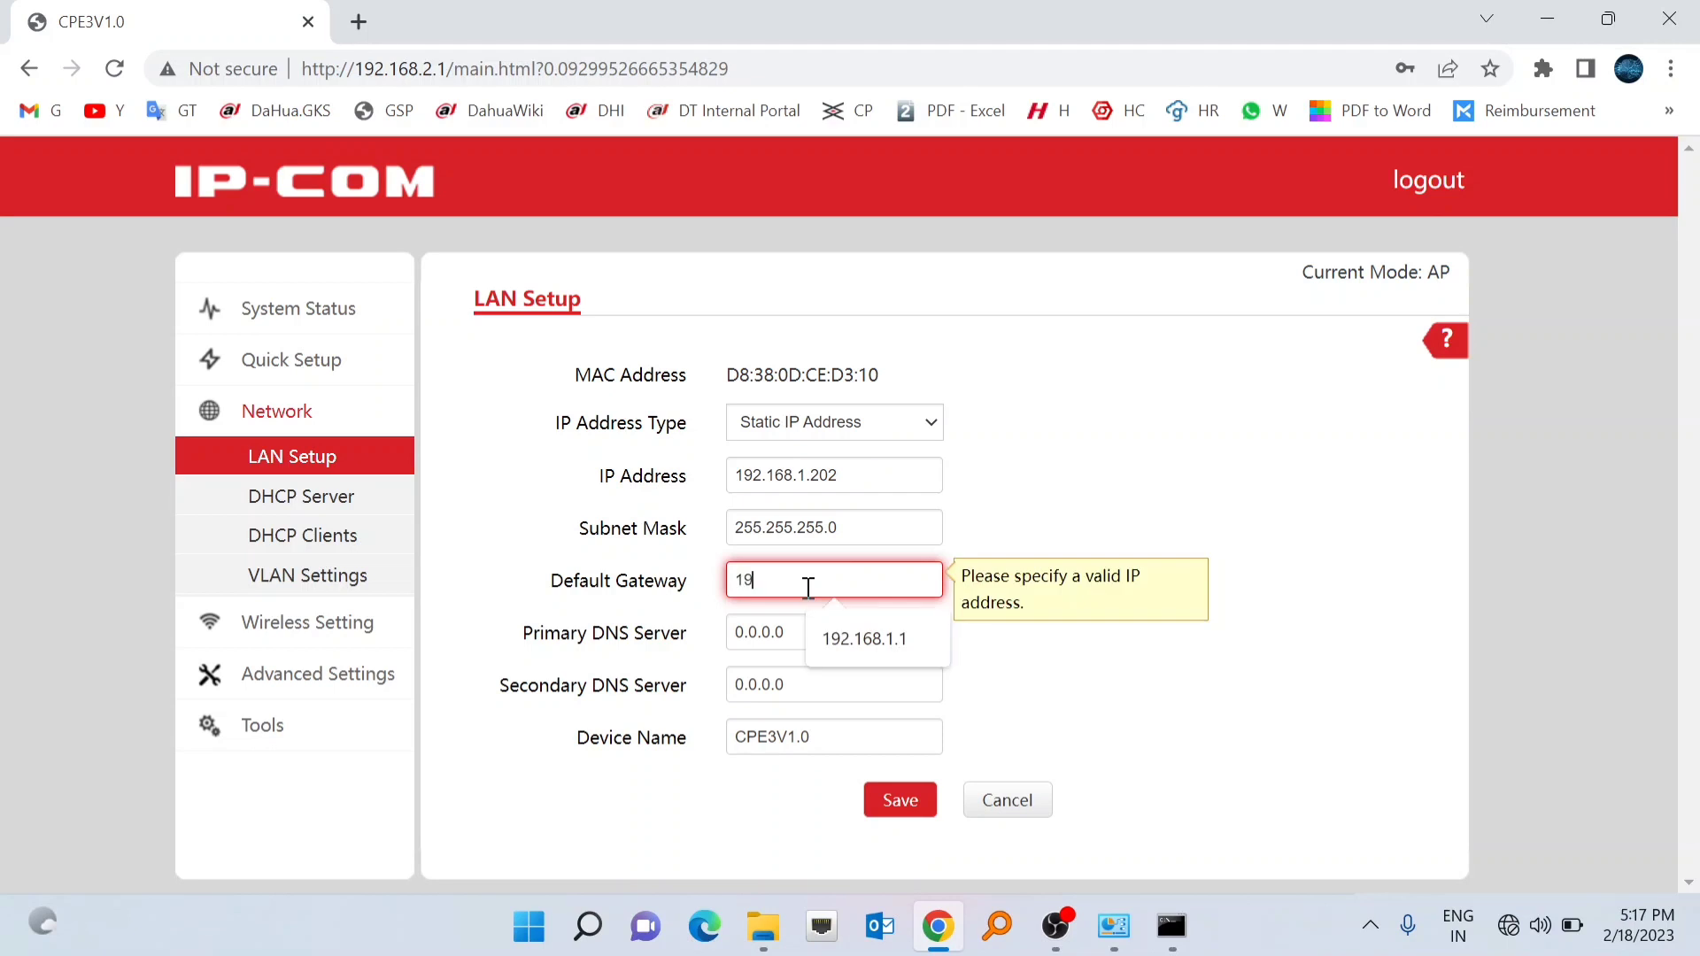
pyautogui.write('2.168.1.1')
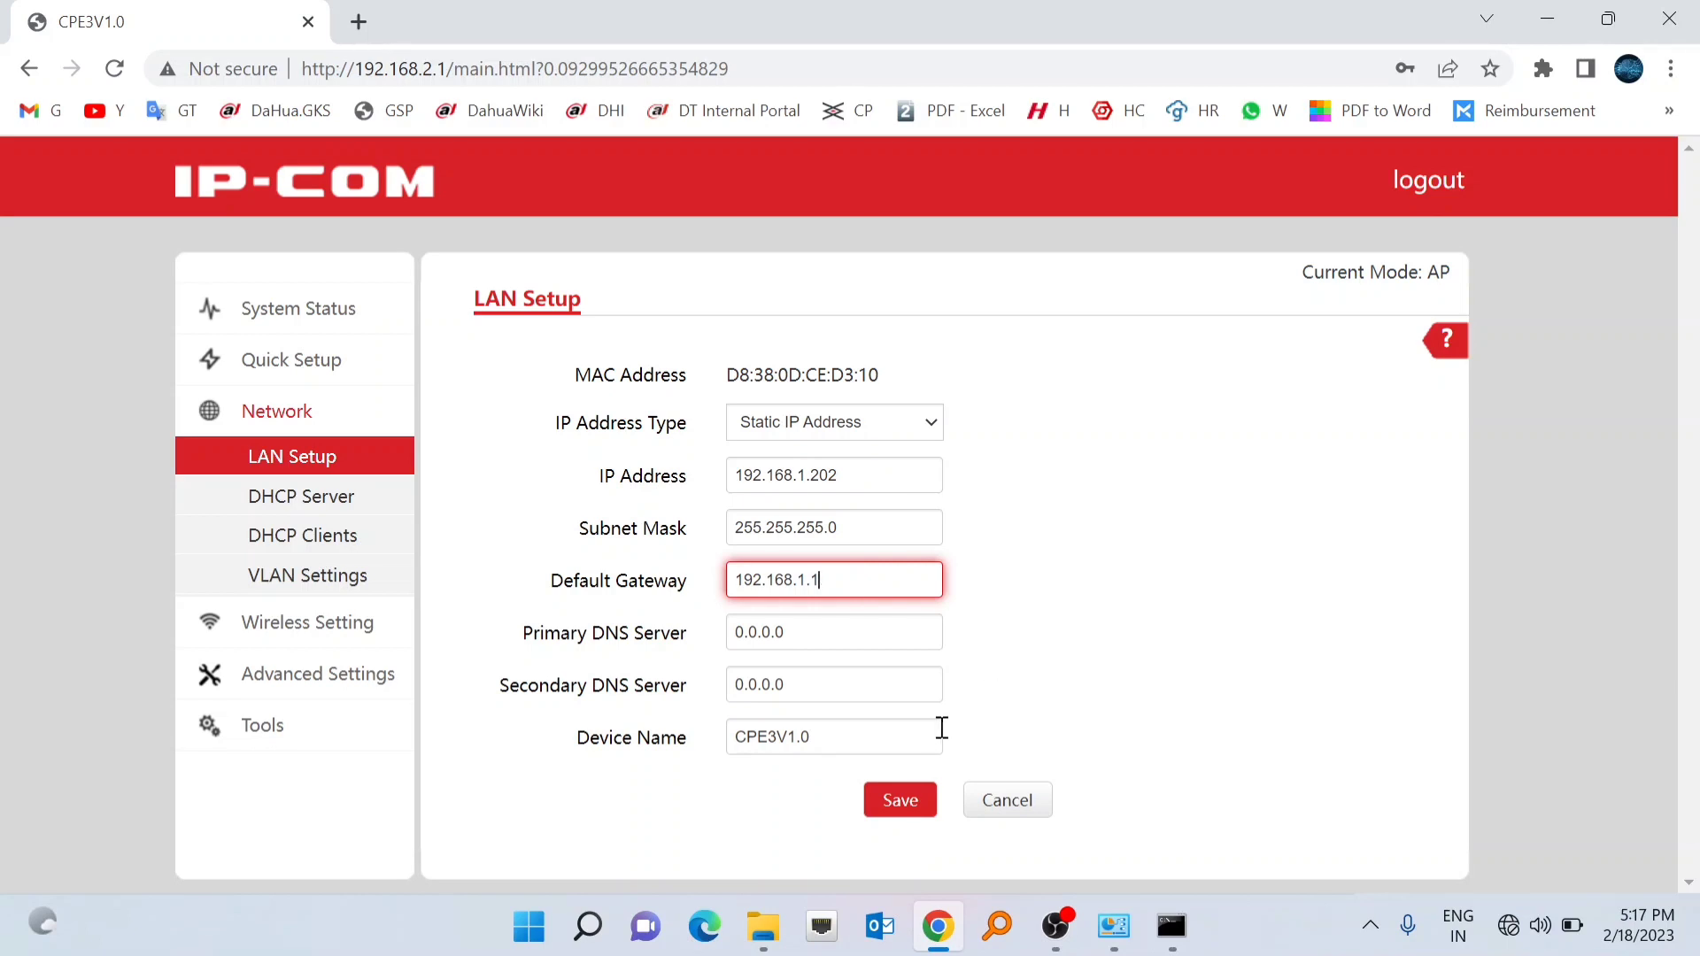
# - Save and confirm the new LAN address 192.168.1.202, then open a new browser tab
pyautogui.click(892, 808)
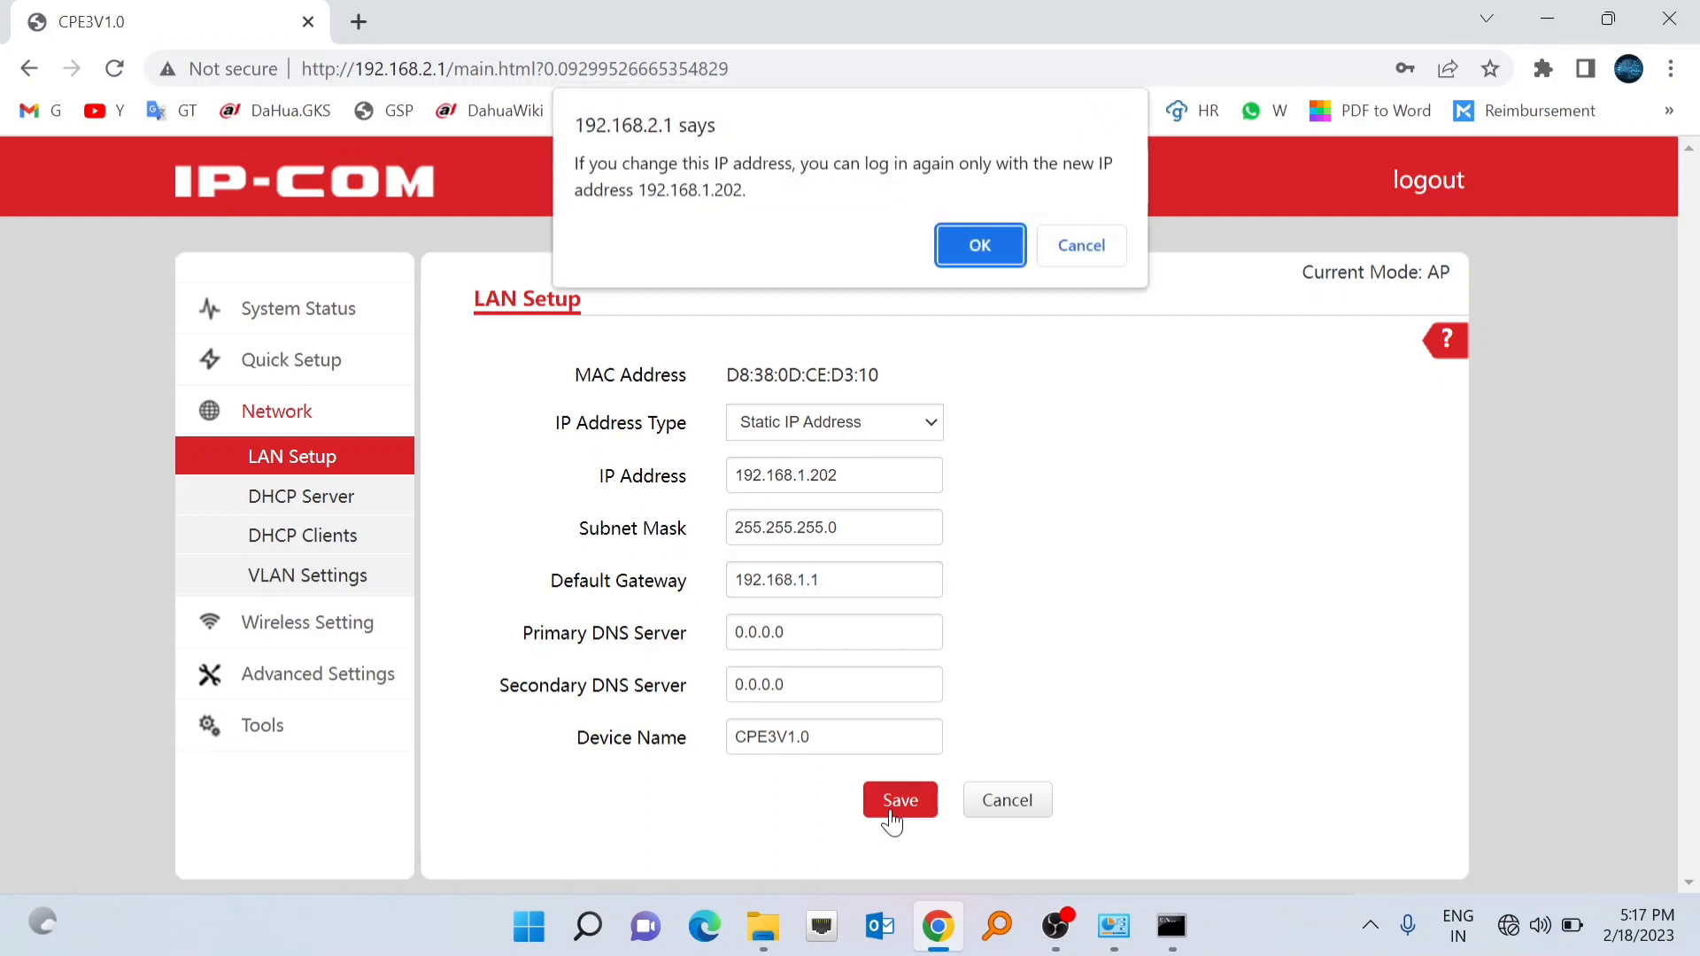
pyautogui.click(979, 246)
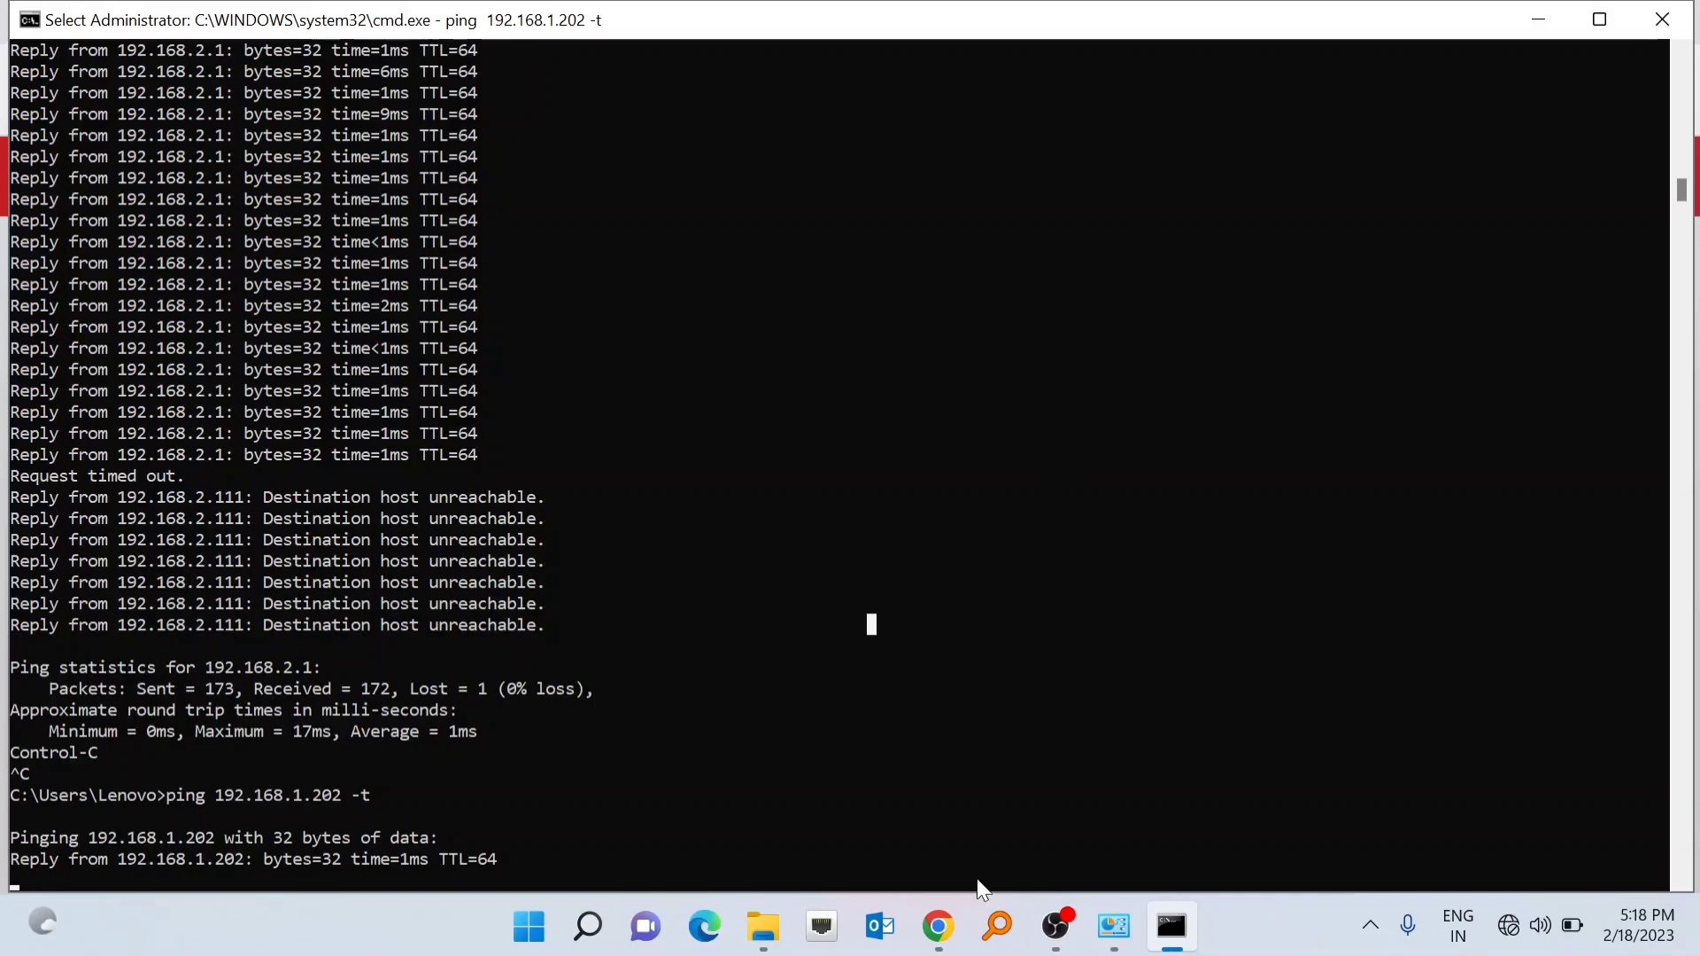
pyautogui.click(940, 927)
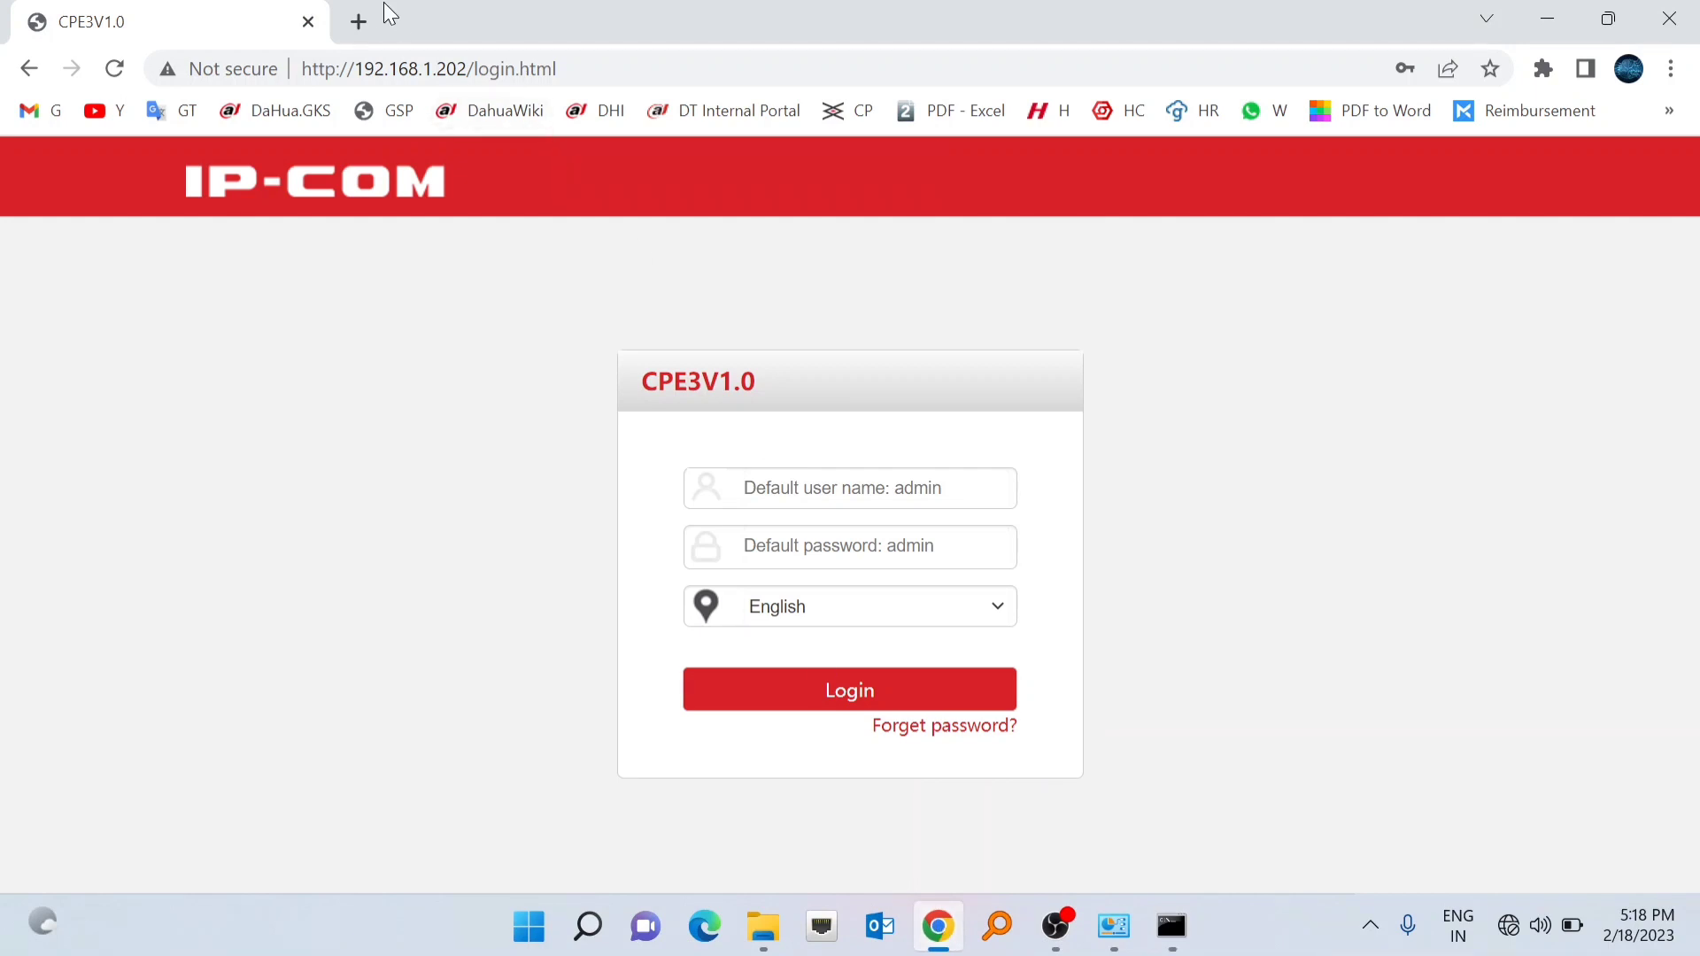
pyautogui.click(359, 21)
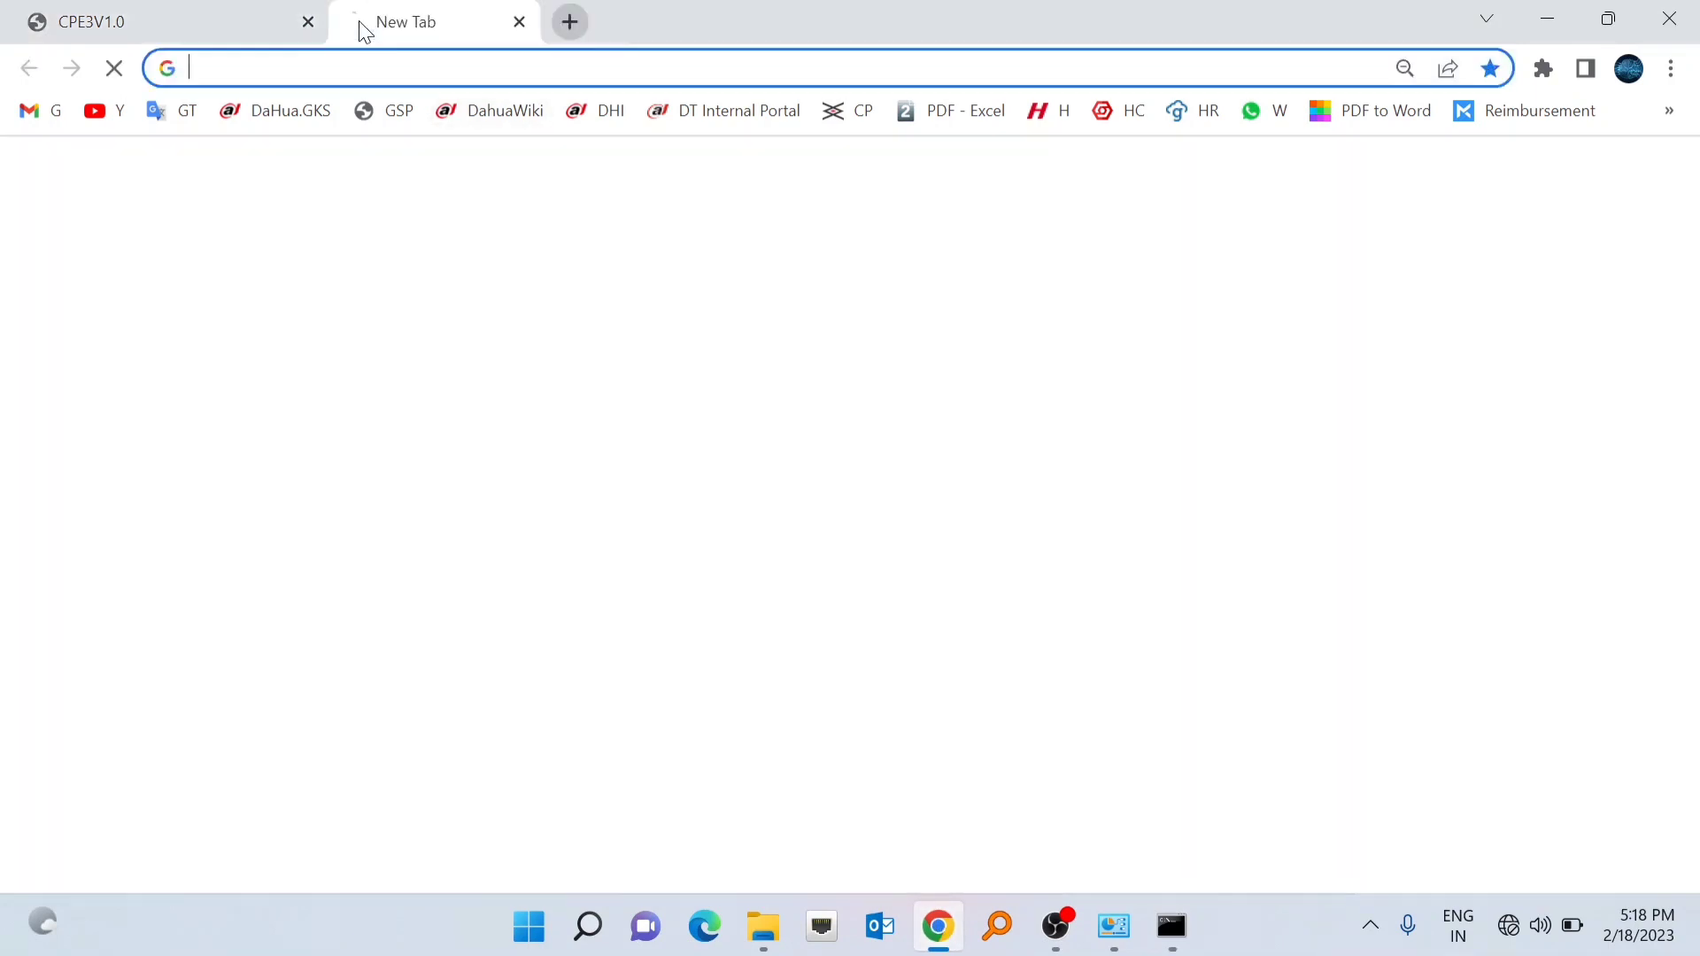
# - Load the device's login page at its new address 192.168.1.202
pyautogui.click(349, 68)
pyautogui.write('1')
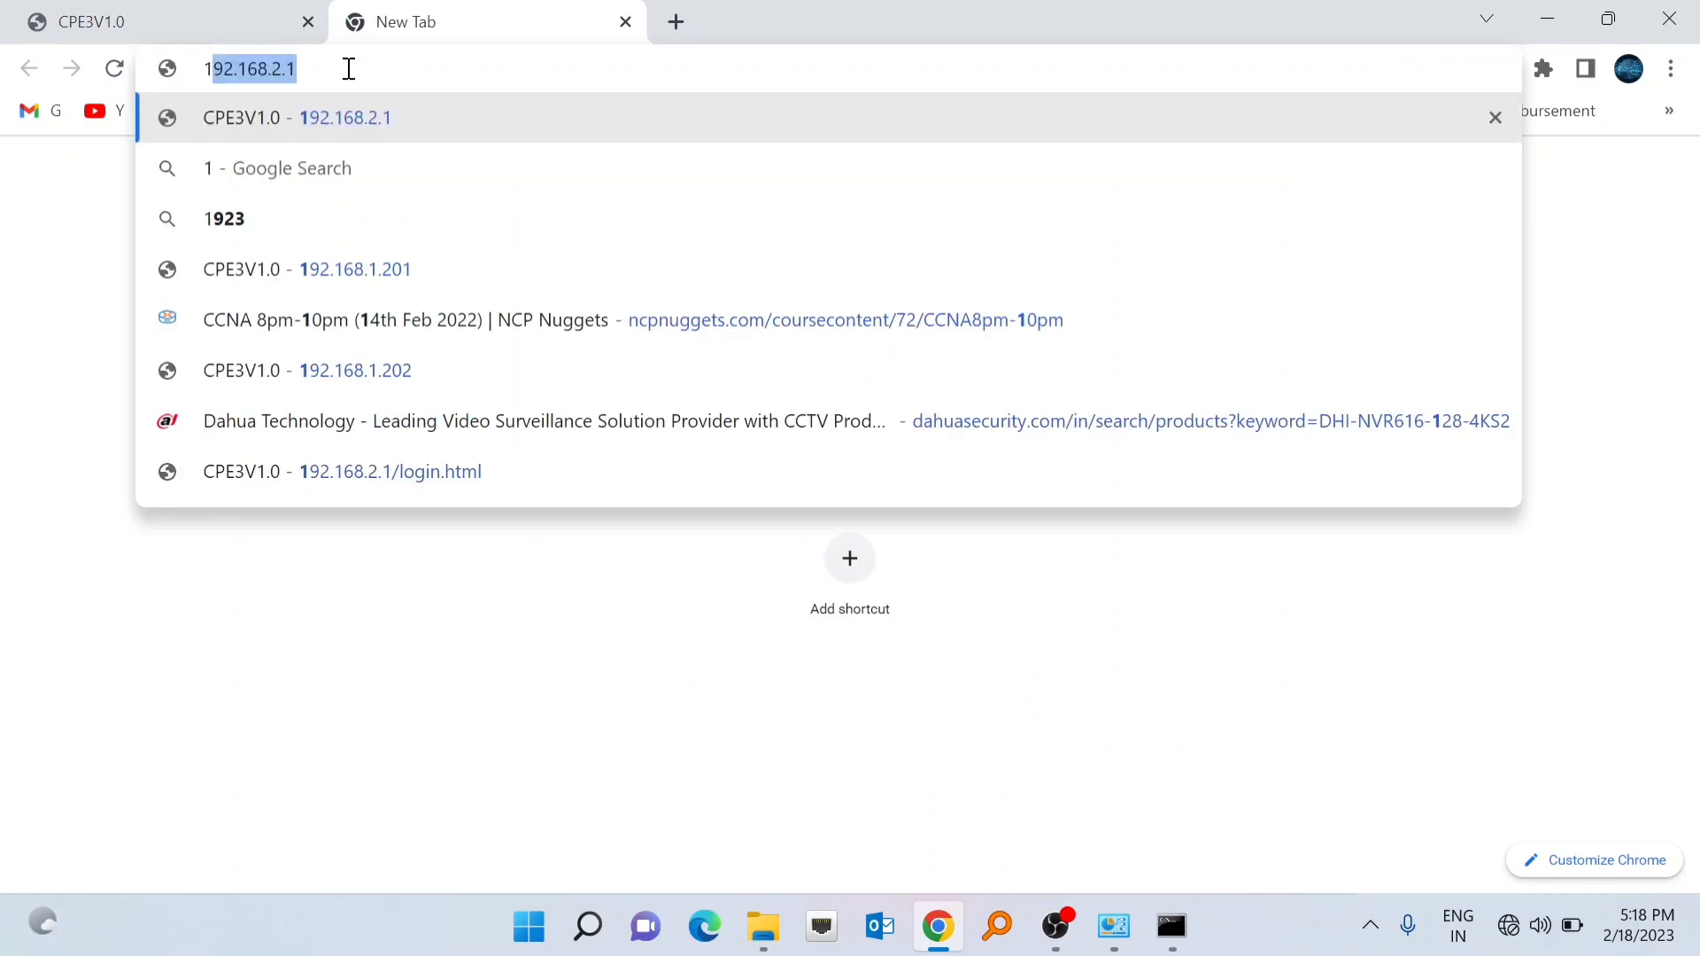
pyautogui.write('92')
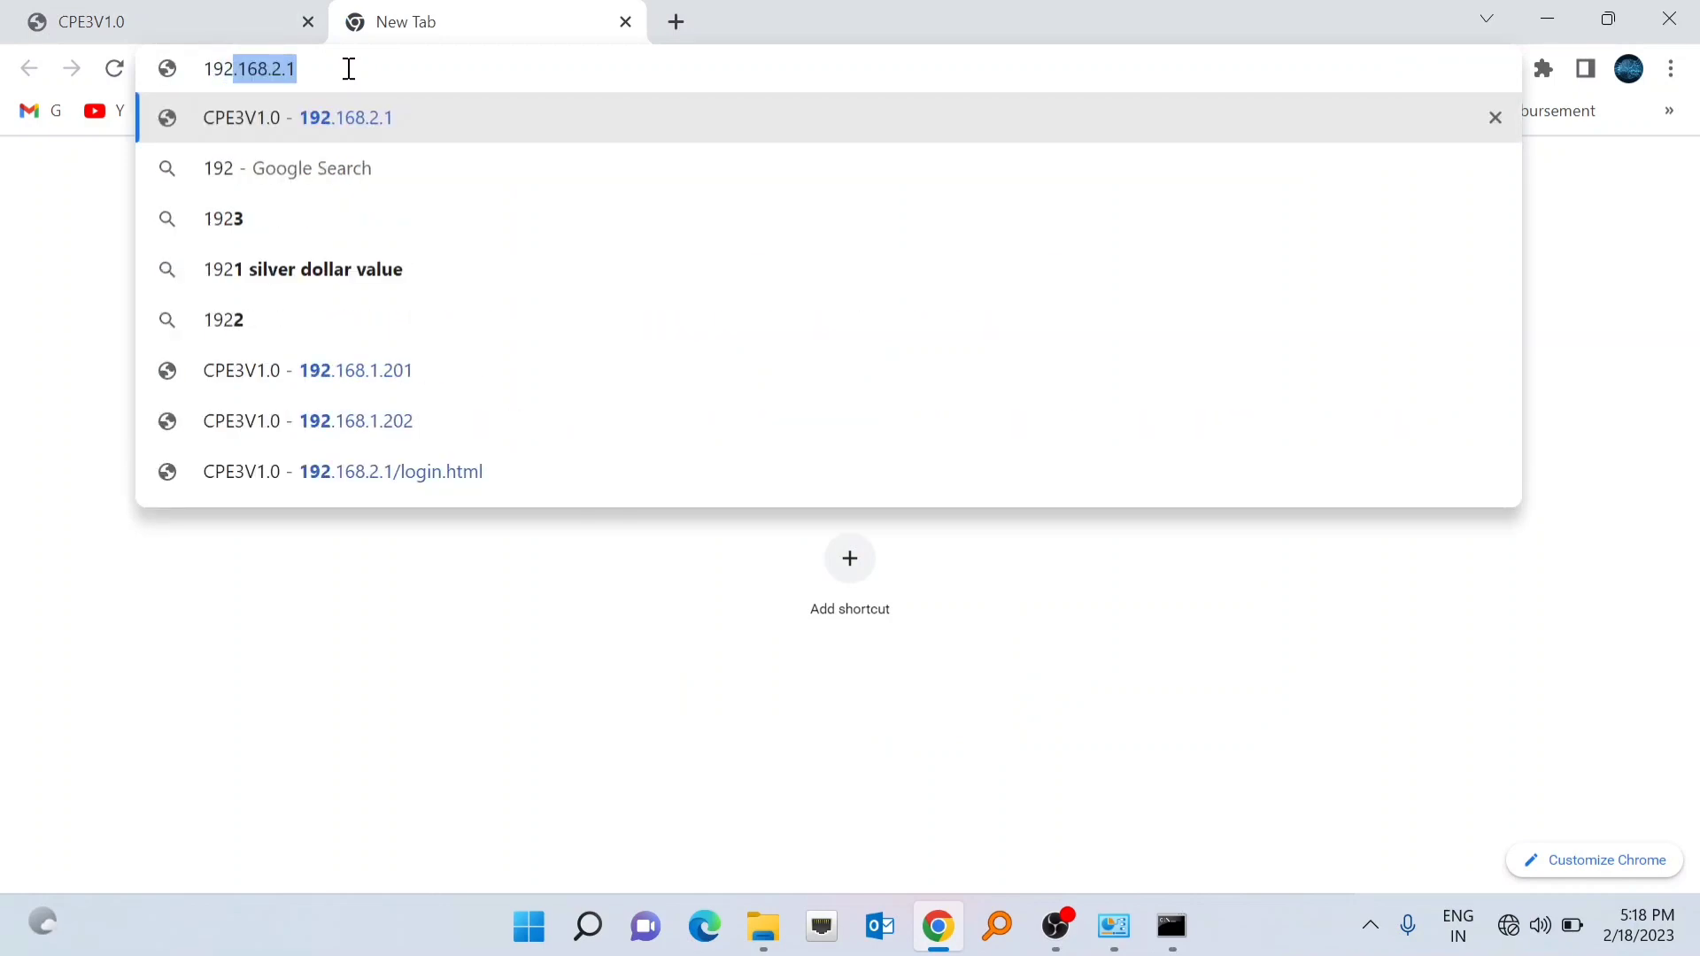
pyautogui.write('.168.1.202')
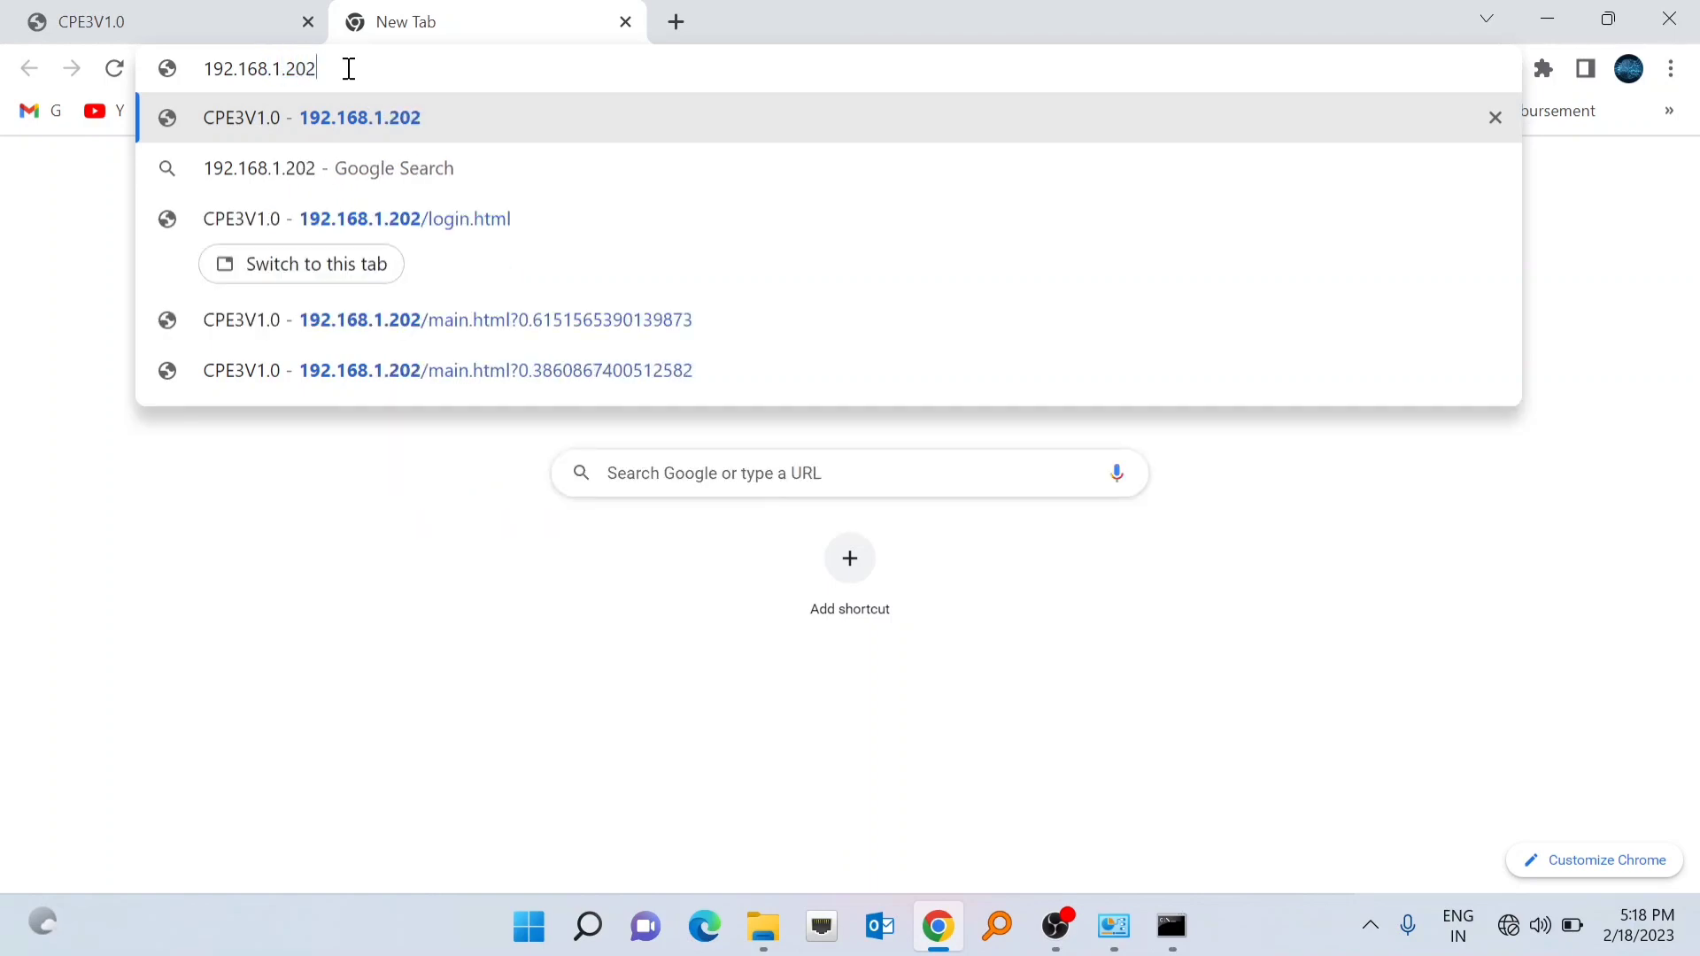
pyautogui.press('Return')
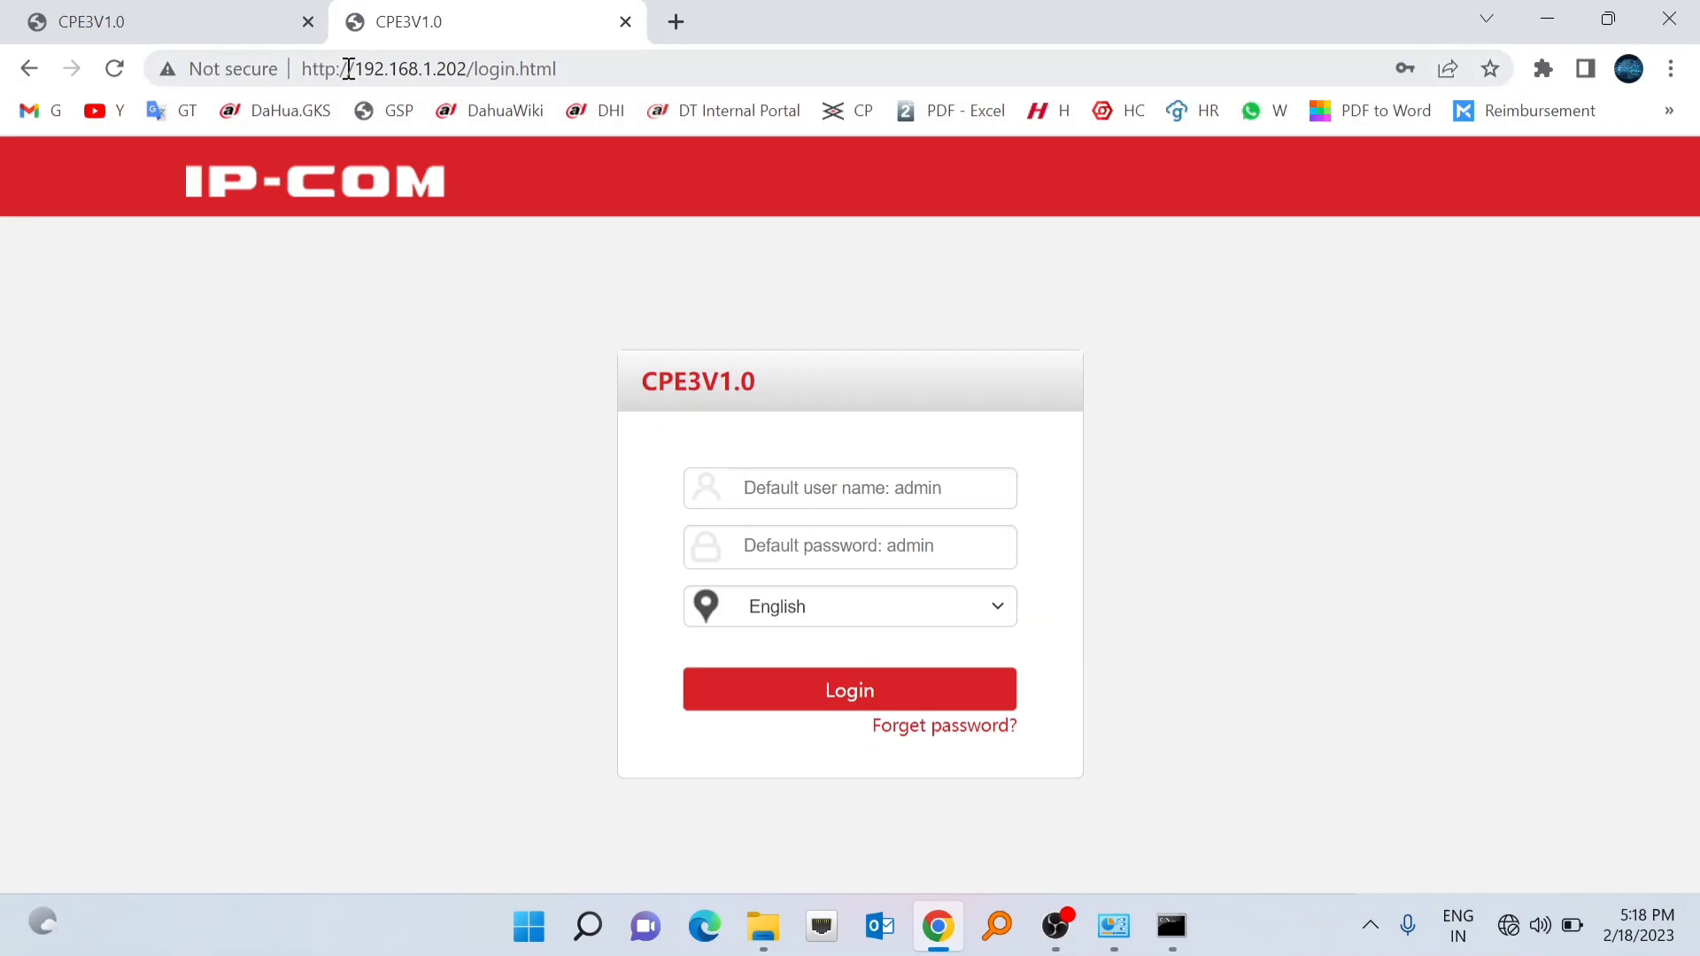
# - Log back in as admin with the administrator password
pyautogui.click(780, 491)
pyautogui.write('admin')
pyautogui.press('Tab')
pyautogui.write('admin')
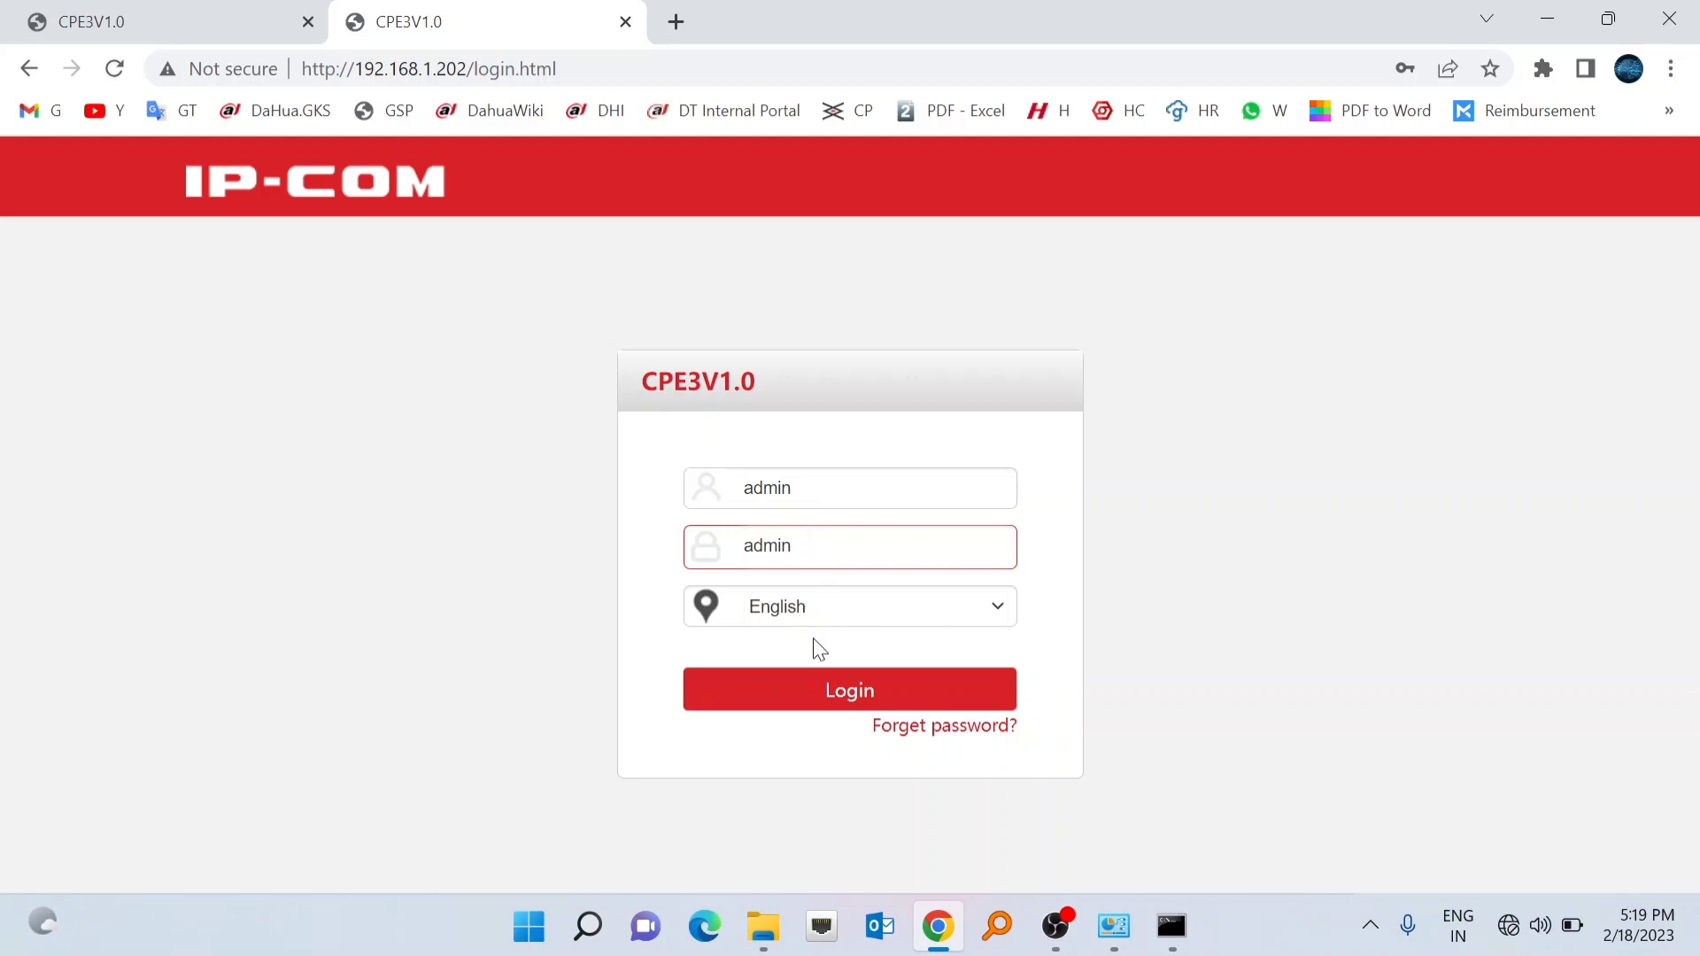
pyautogui.click(837, 698)
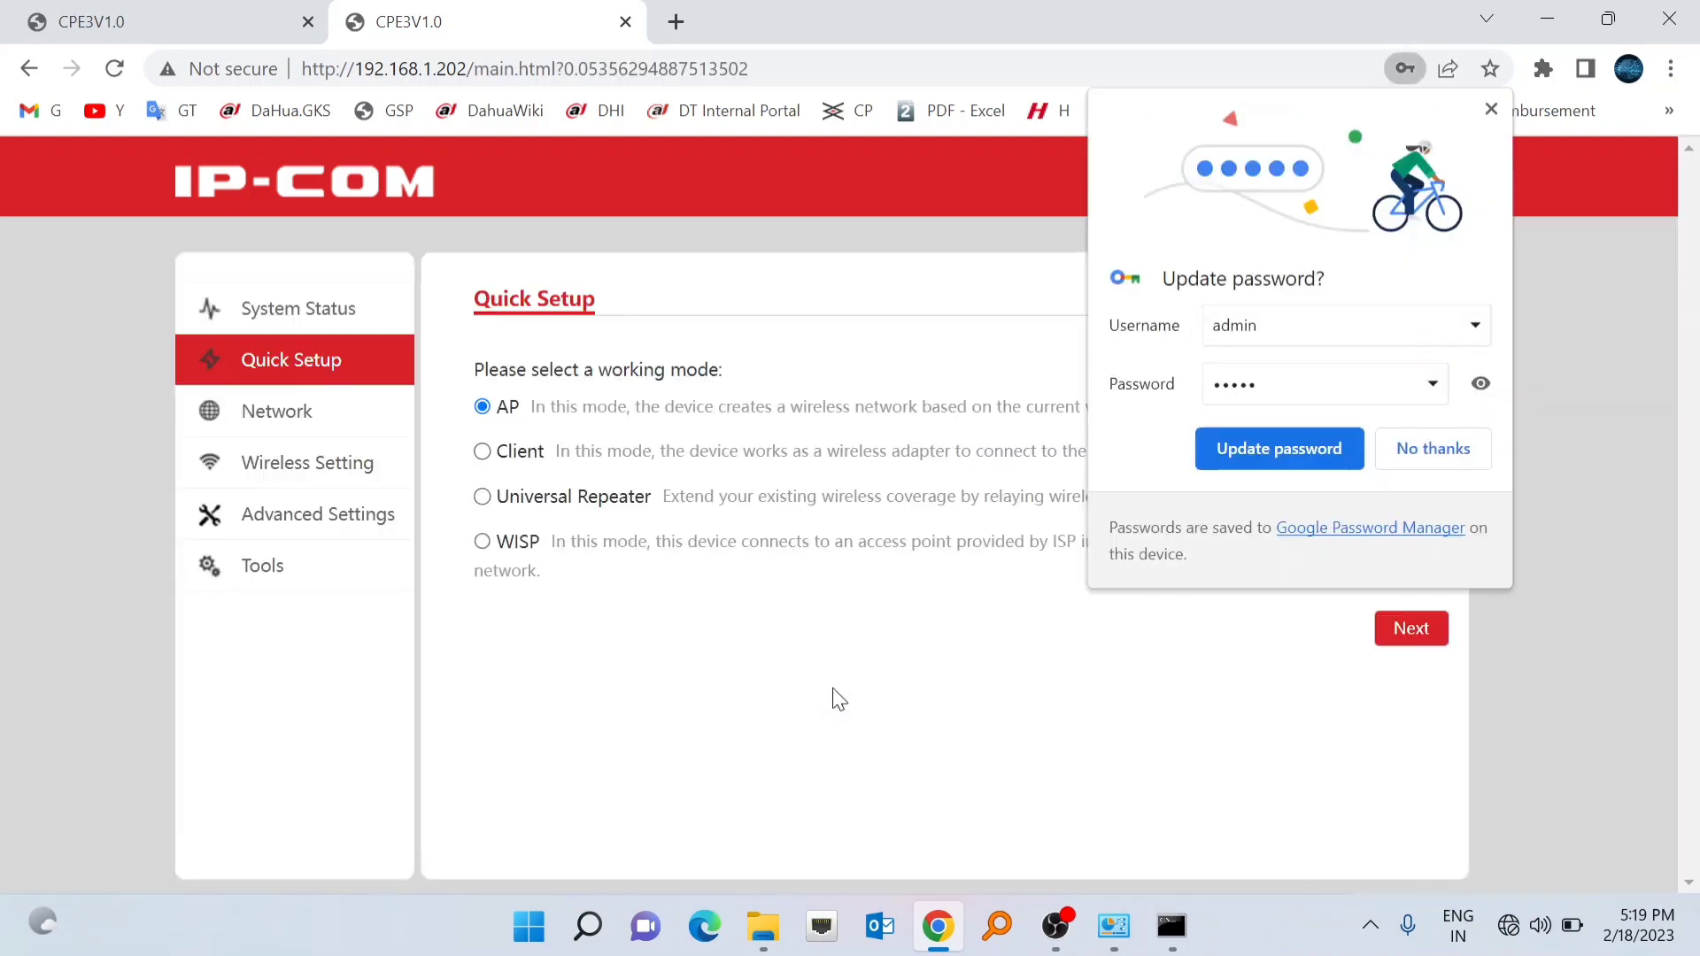
# - Decline Chrome's password update and open Wireless Basic Settings showing SSID IP-COM_CED310
pyautogui.click(1446, 448)
pyautogui.click(323, 464)
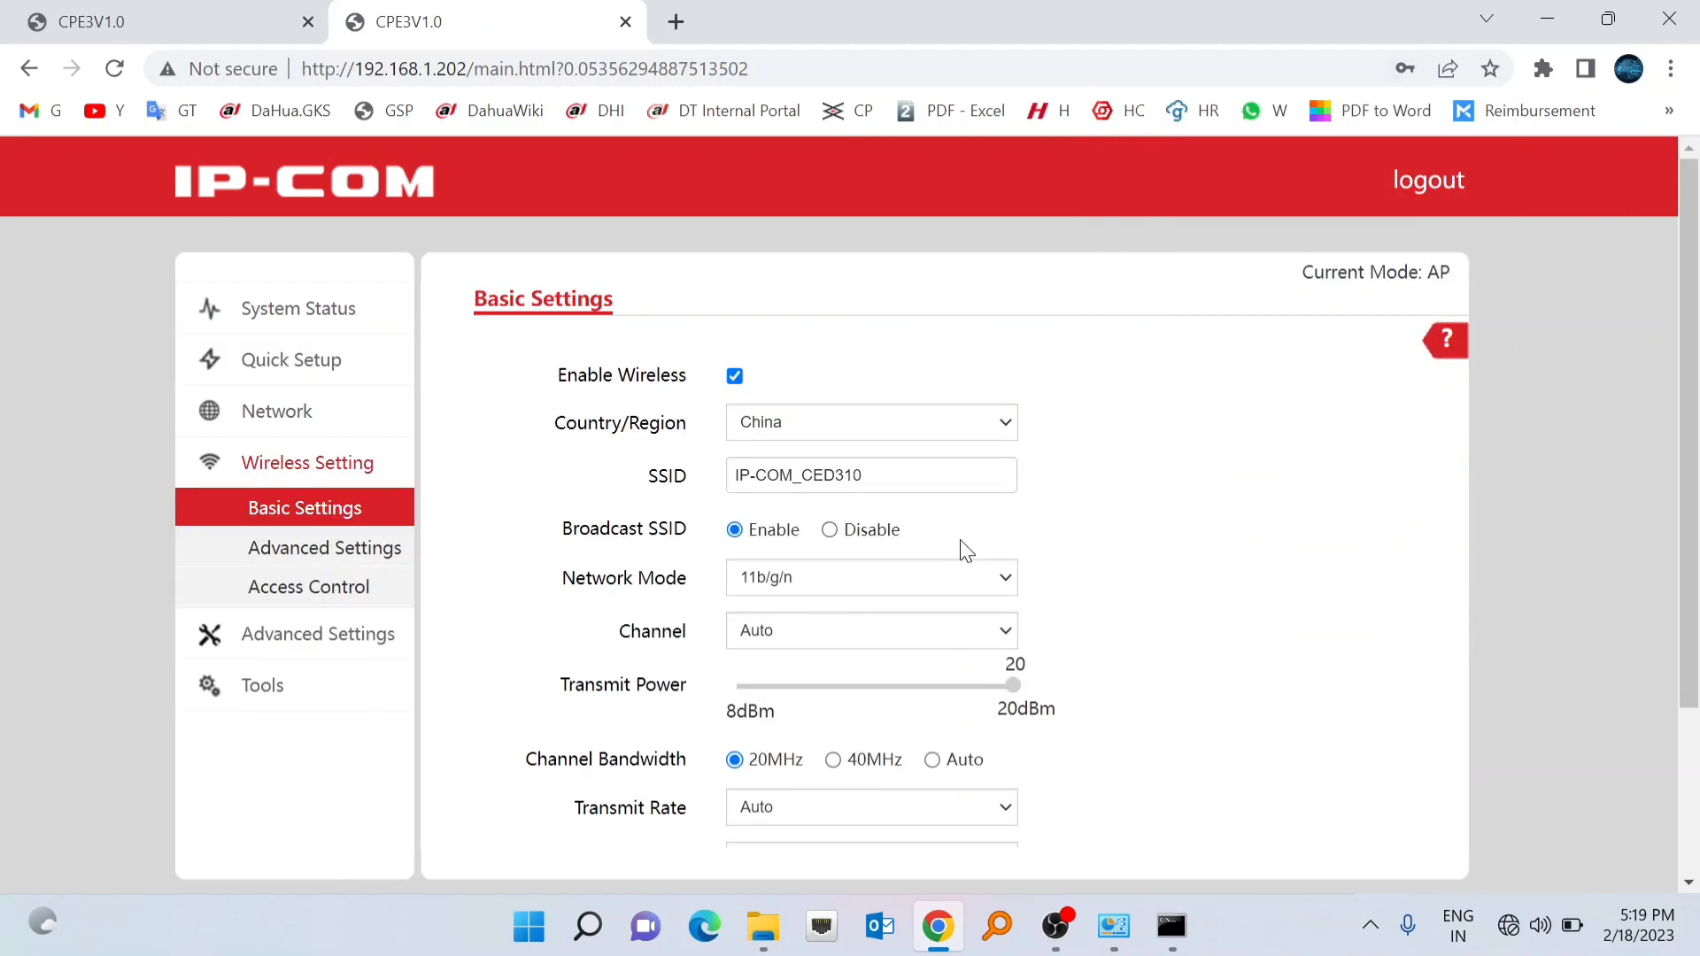
pyautogui.scroll(-1, 965, 550)
pyautogui.scroll(-1, 965, 549)
pyautogui.scroll(-1, 965, 550)
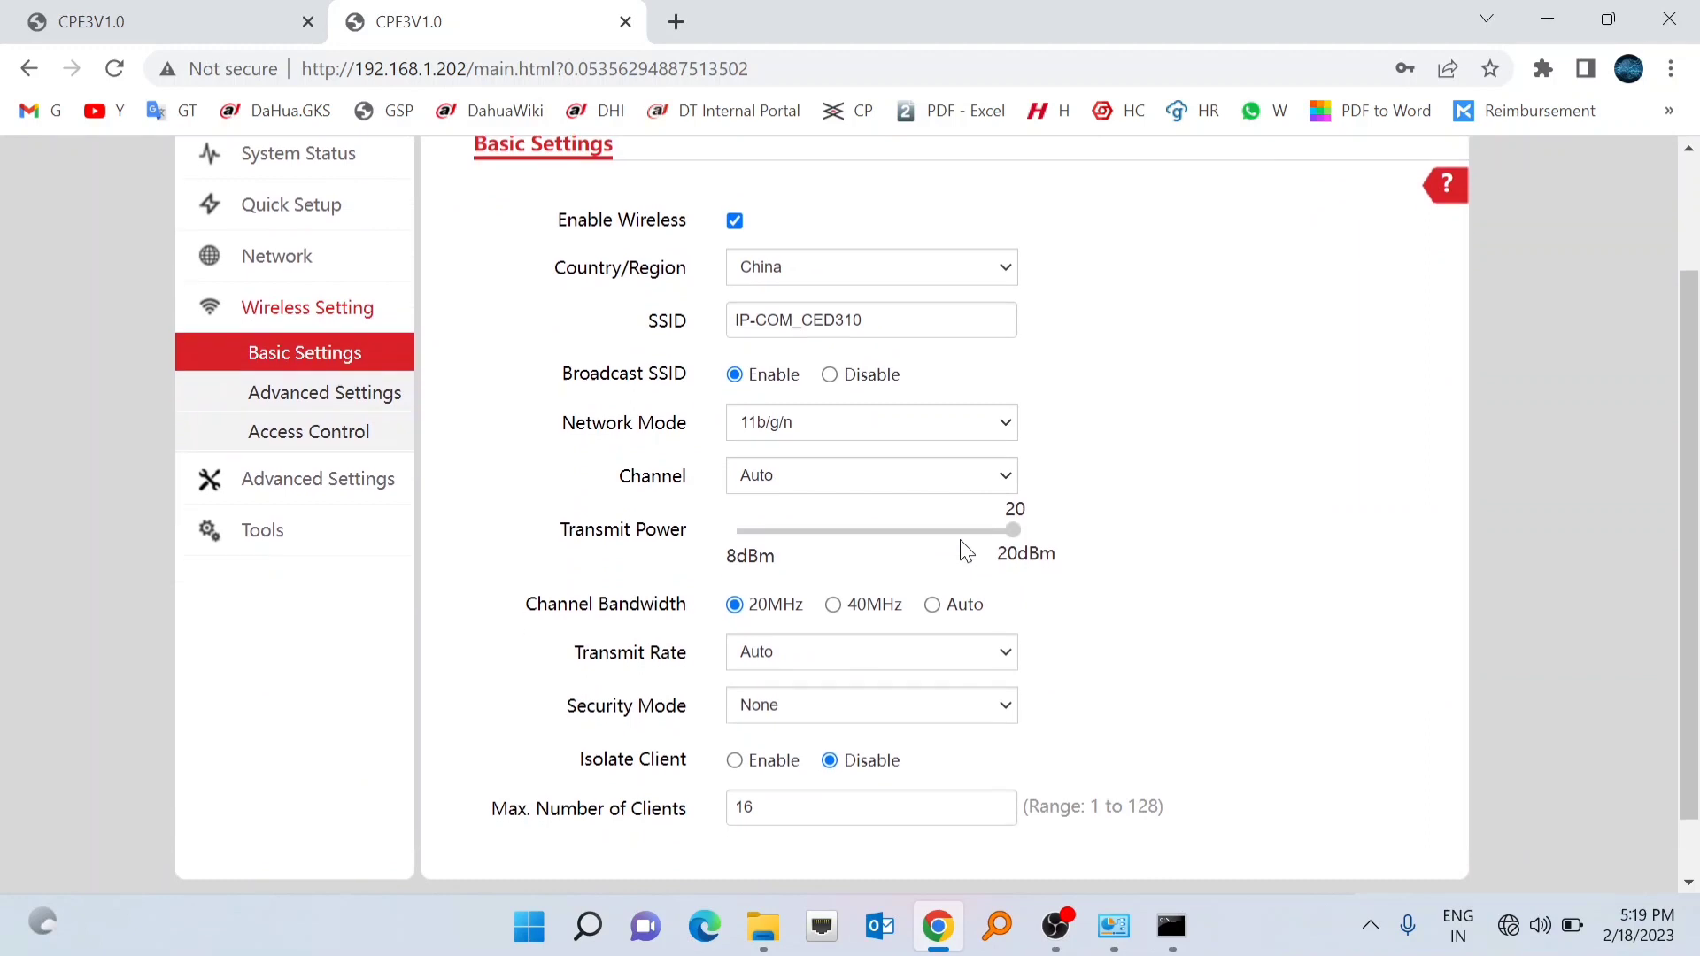
pyautogui.scroll(2, 965, 551)
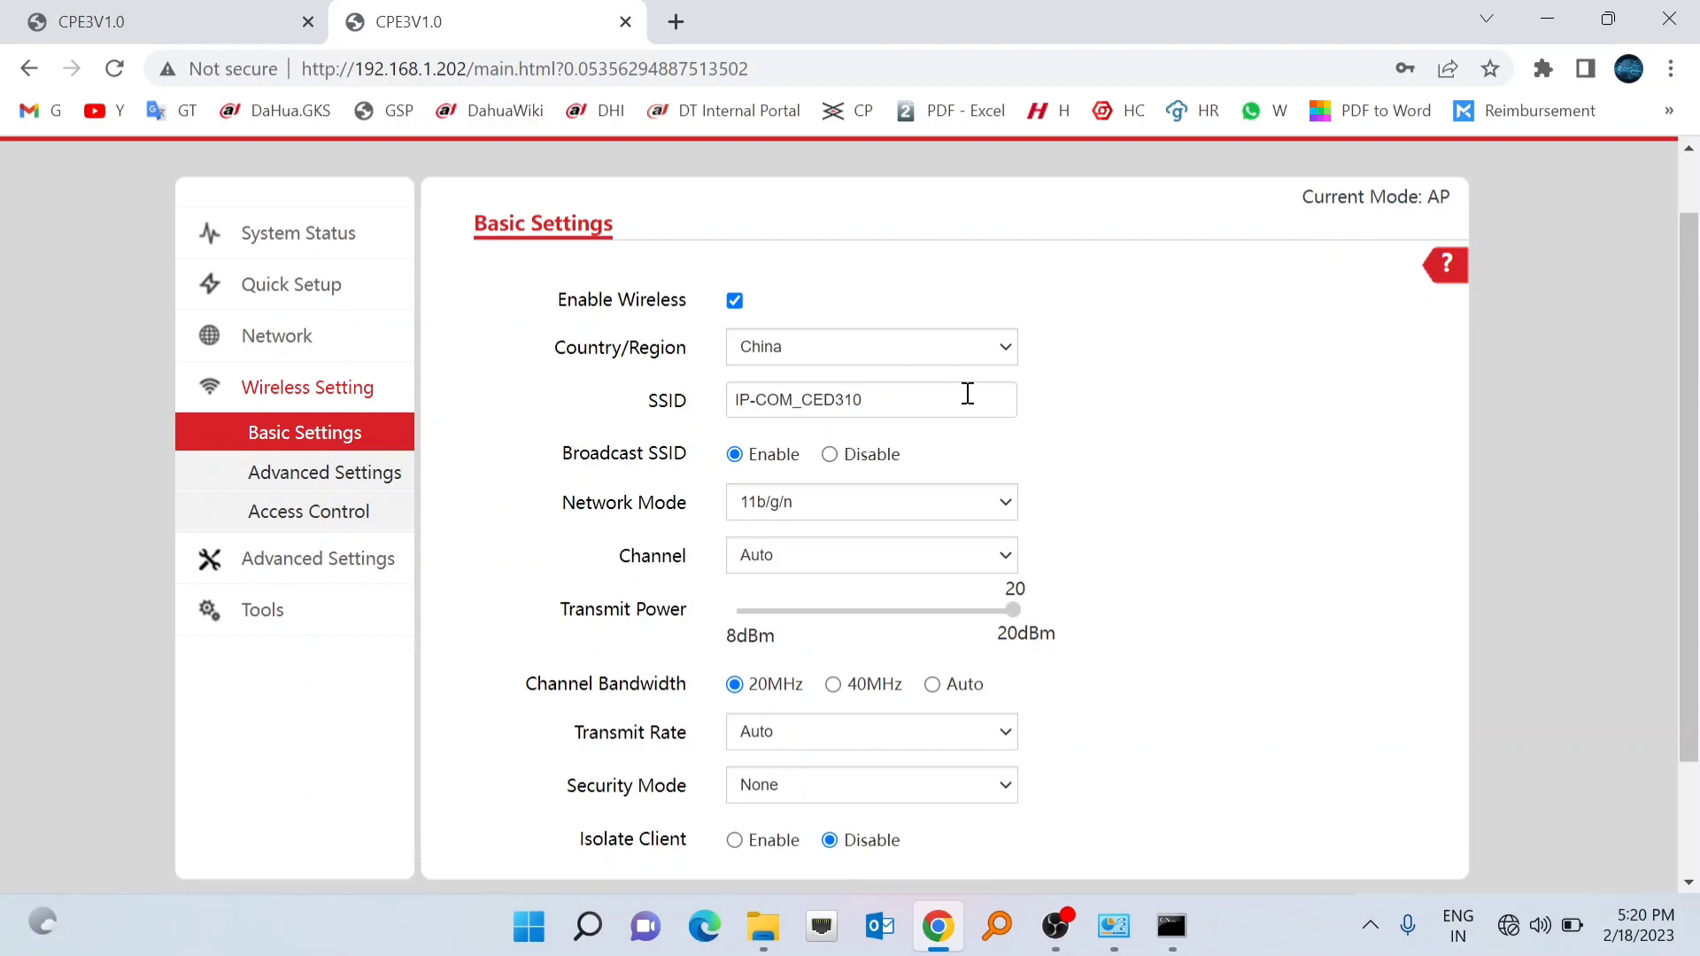
pyautogui.click(901, 395)
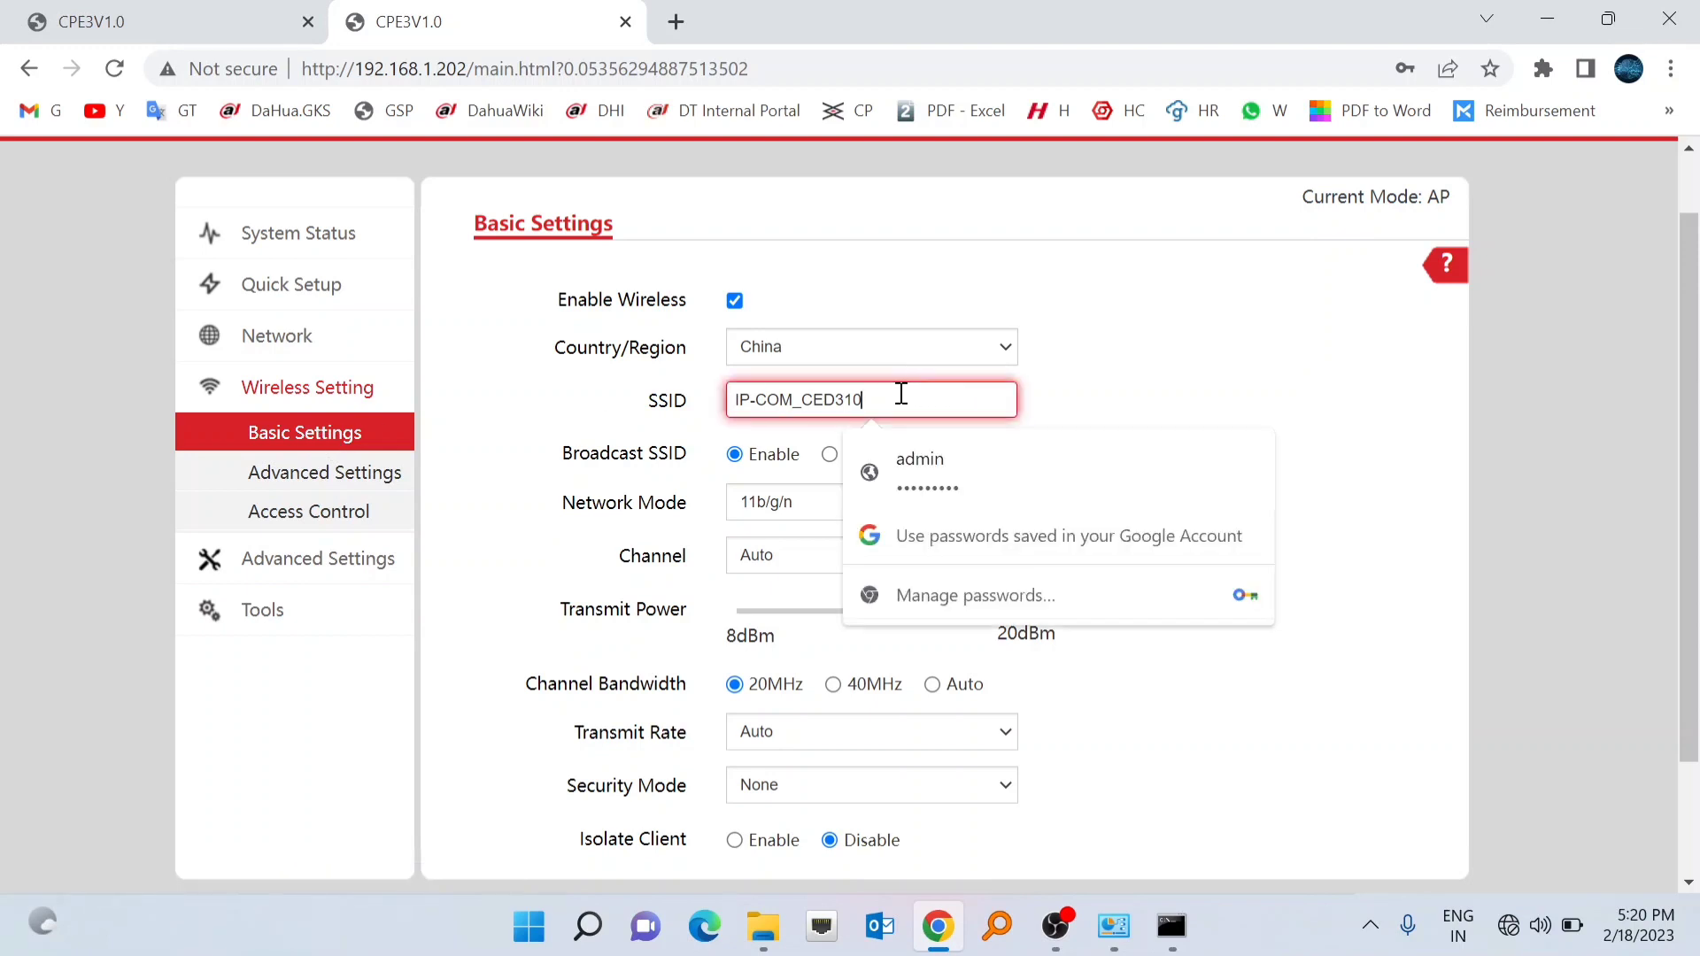
# - Rename the SSID from IP-COM_CED310 to Elevtor-01
pyautogui.press('BackSpace')
pyautogui.press('BackSpace')
pyautogui.press('BackSpace')
pyautogui.press('BackSpace')
pyautogui.press('BackSpace')
pyautogui.press('BackSpace')
pyautogui.press('BackSpace')
pyautogui.press('BackSpace')
pyautogui.press('BackSpace')
pyautogui.press('BackSpace')
pyautogui.press('BackSpace')
pyautogui.press('BackSpace')
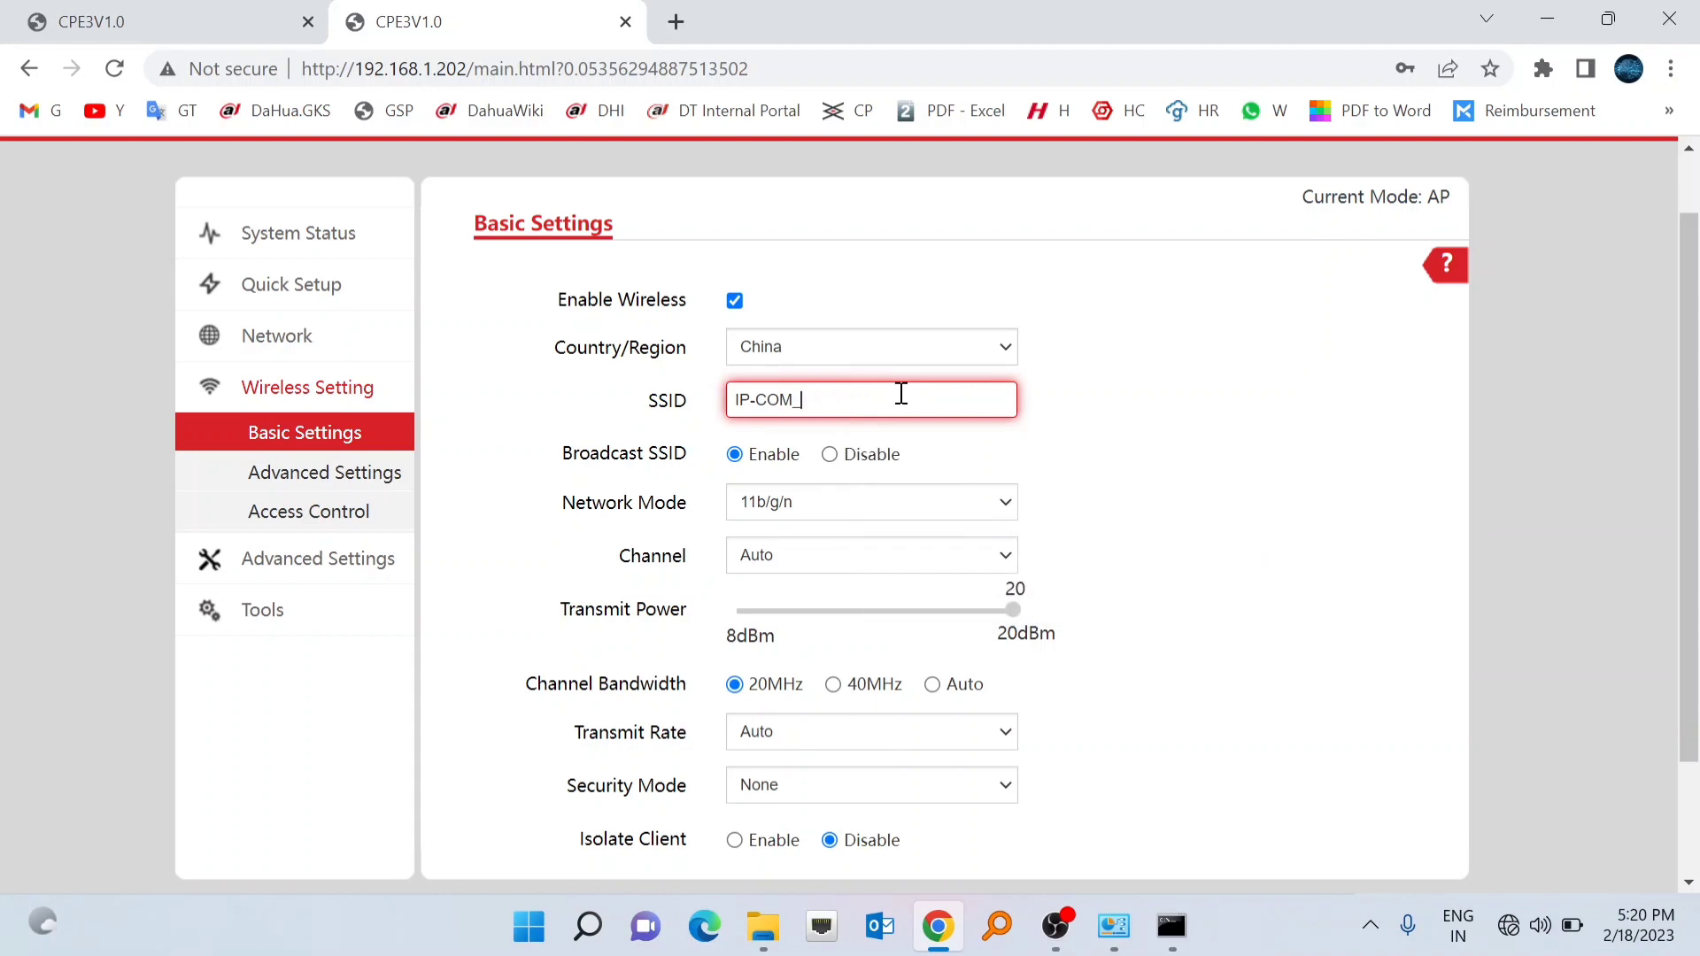
pyautogui.press('BackSpace')
pyautogui.write('Lift')
pyautogui.write('-01')
pyautogui.press('BackSpace')
pyautogui.press('BackSpace')
pyautogui.press('BackSpace')
pyautogui.press('BackSpace')
pyautogui.press('BackSpace')
pyautogui.press('BackSpace')
pyautogui.write('Elevtor-01')
pyautogui.click(1127, 434)
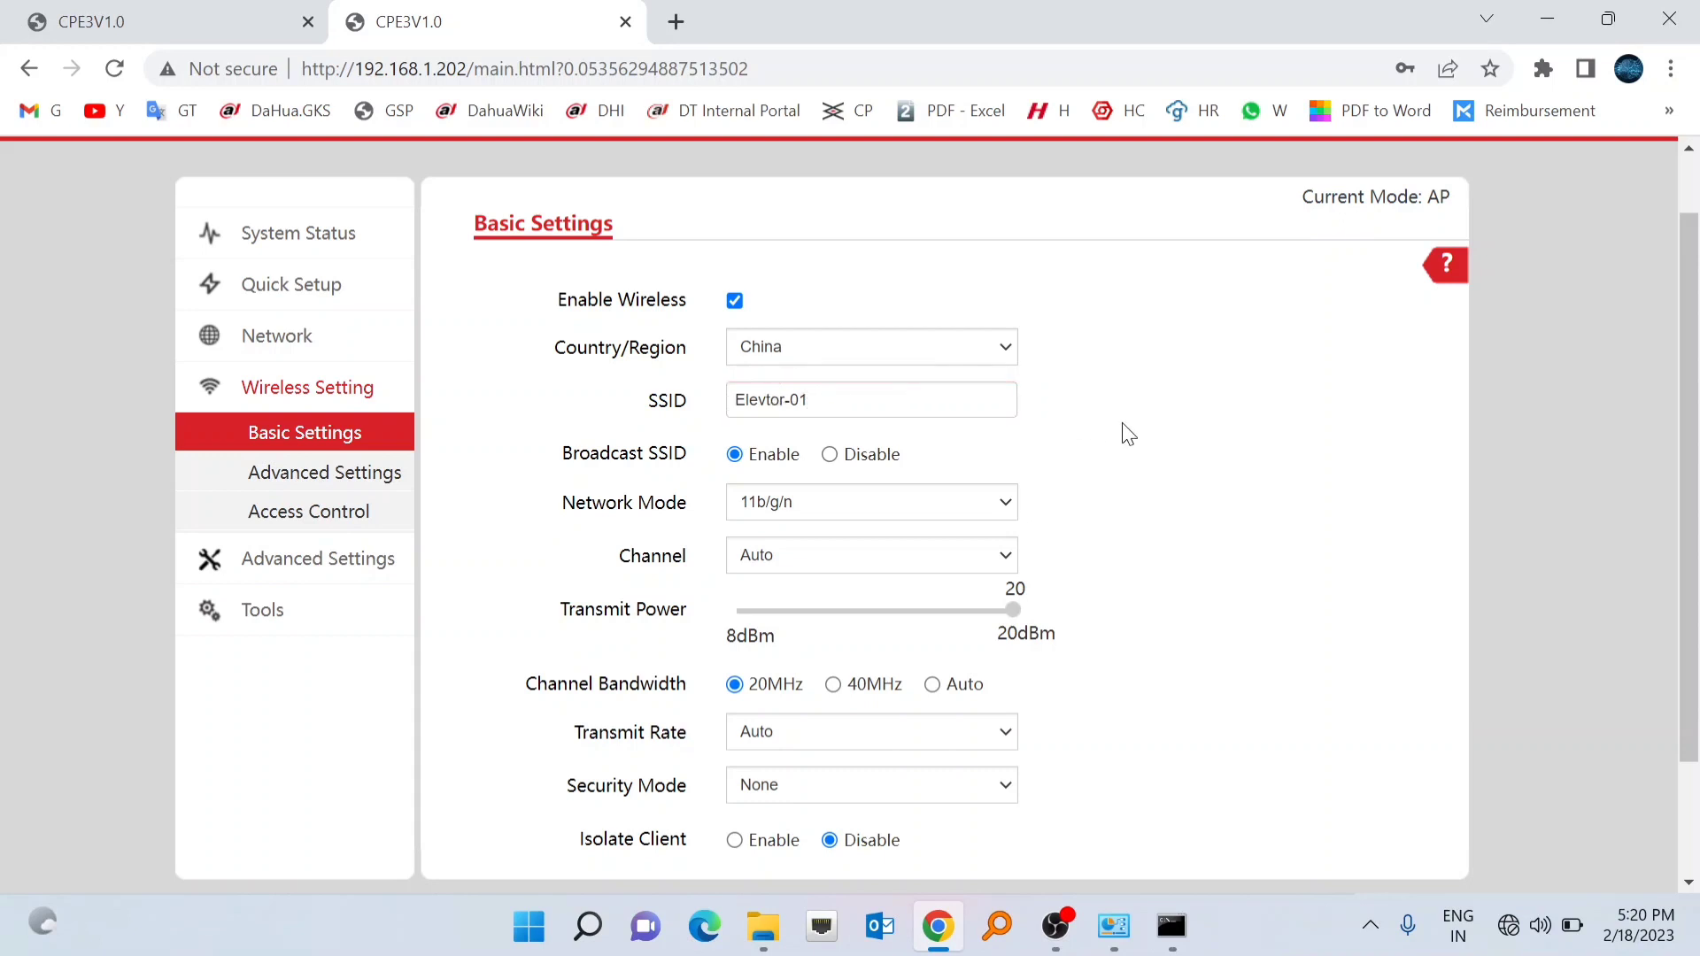
# - Check the Network Mode options, leaving it at 11b/g/n
pyautogui.scroll(-1, 949, 596)
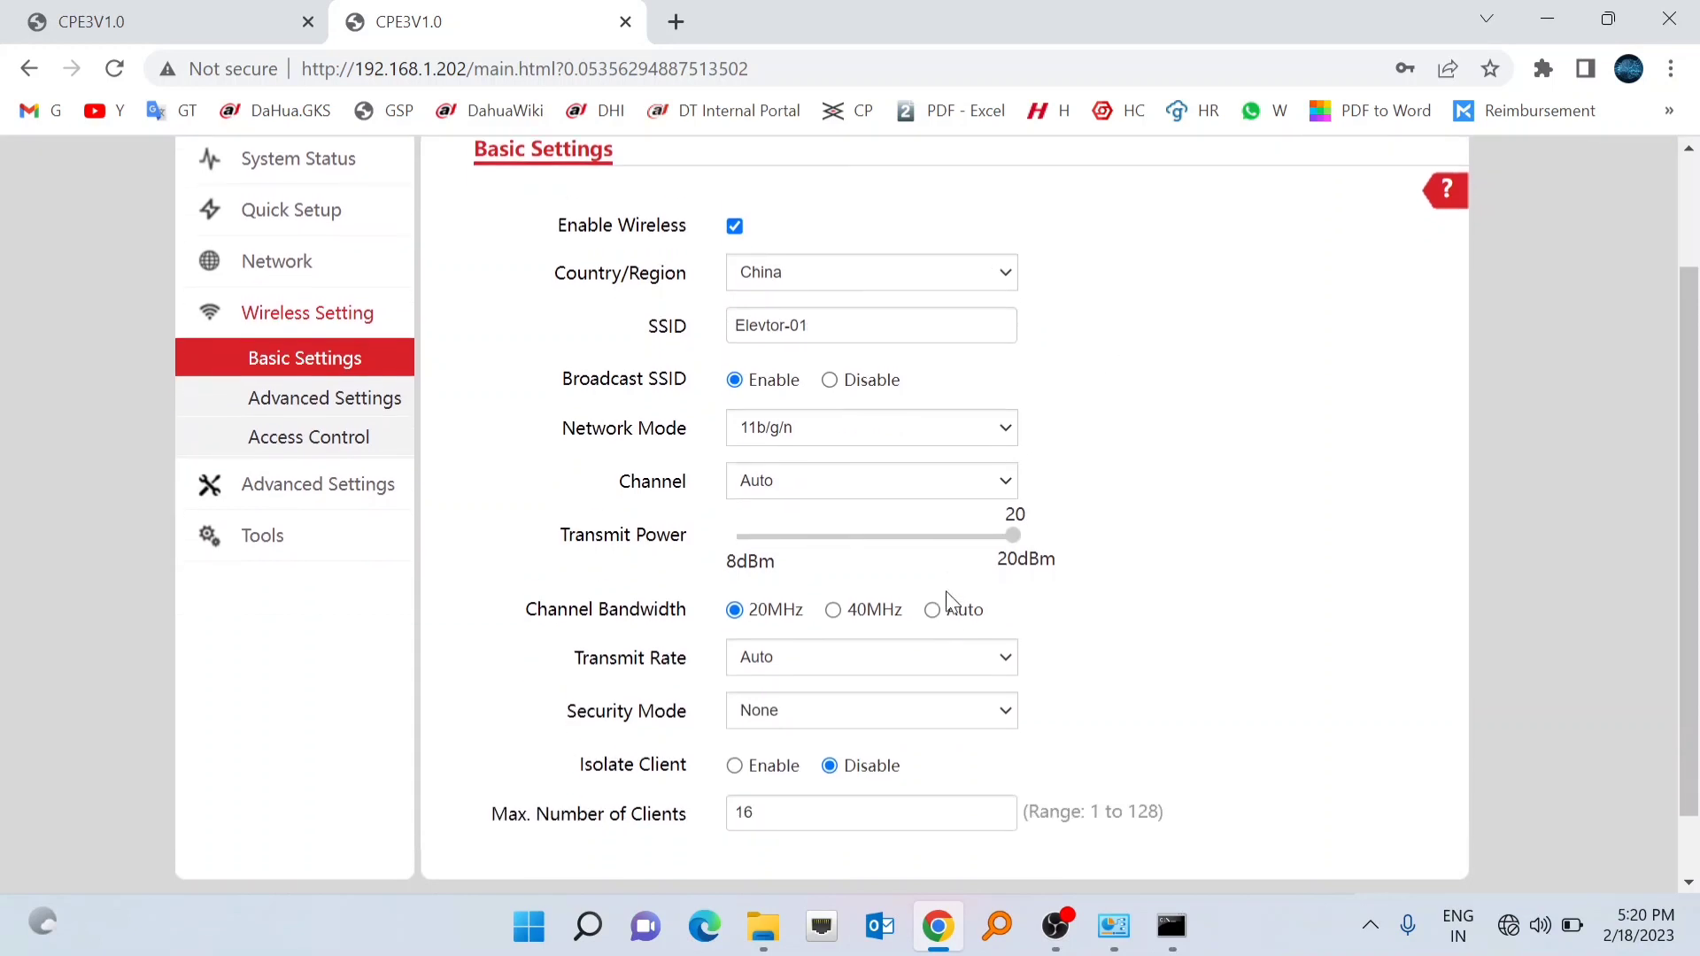
pyautogui.scroll(-1, 938, 607)
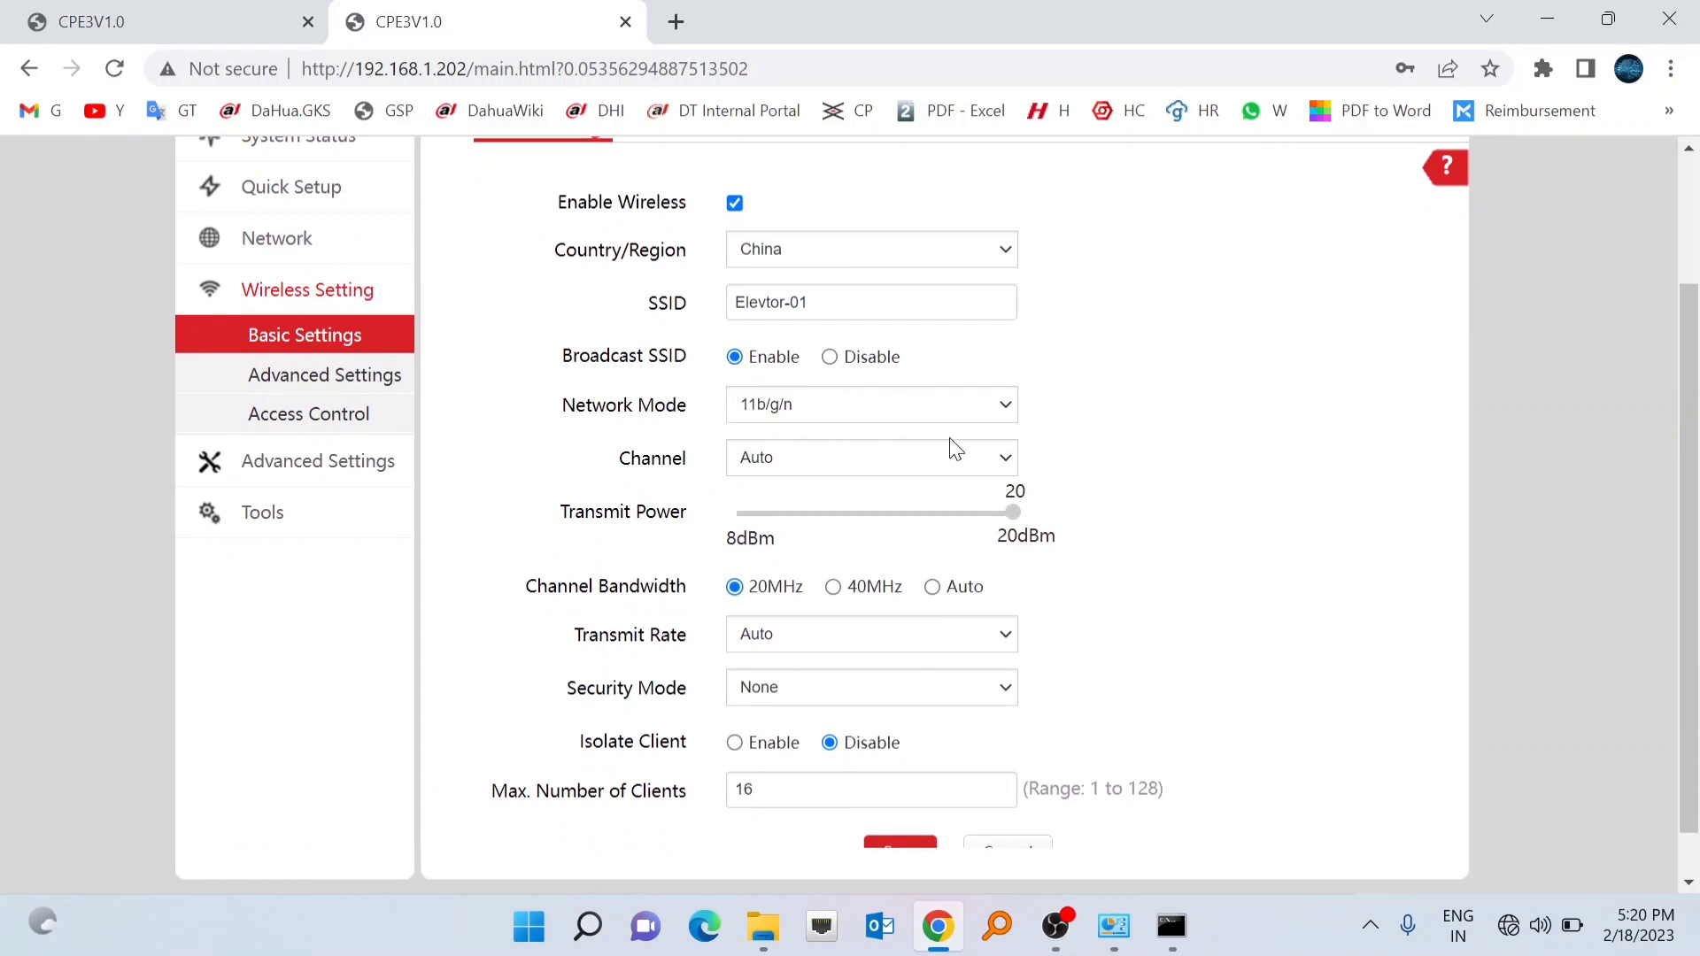
pyautogui.click(1008, 414)
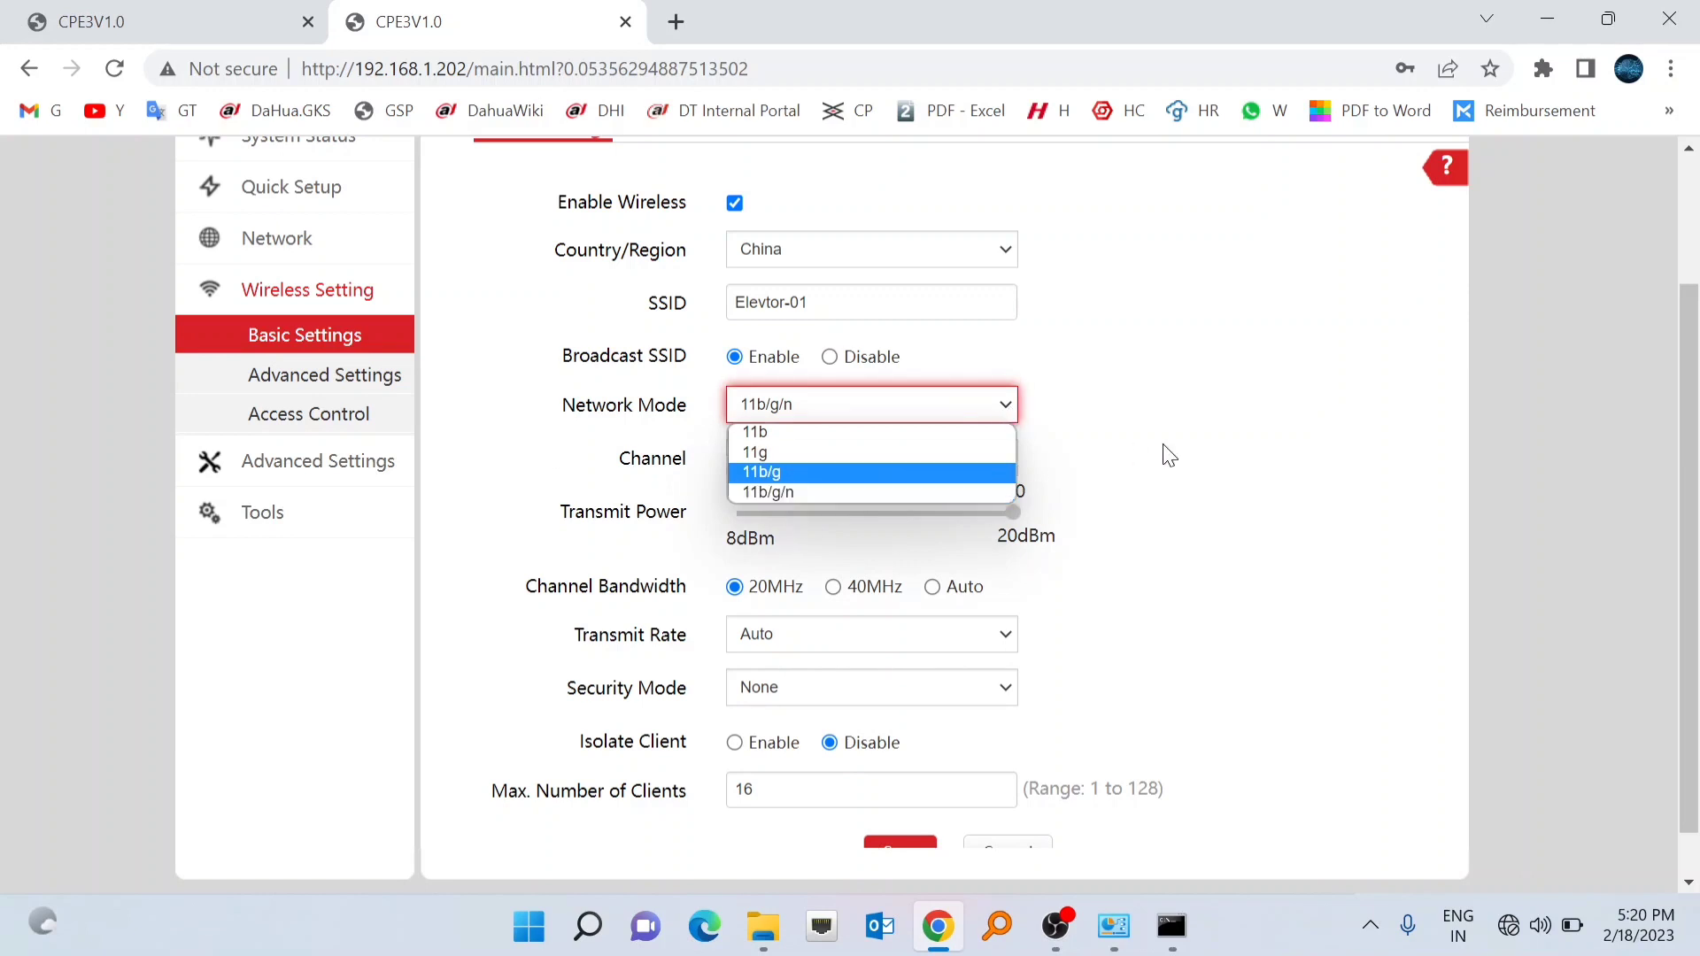
pyautogui.click(1206, 452)
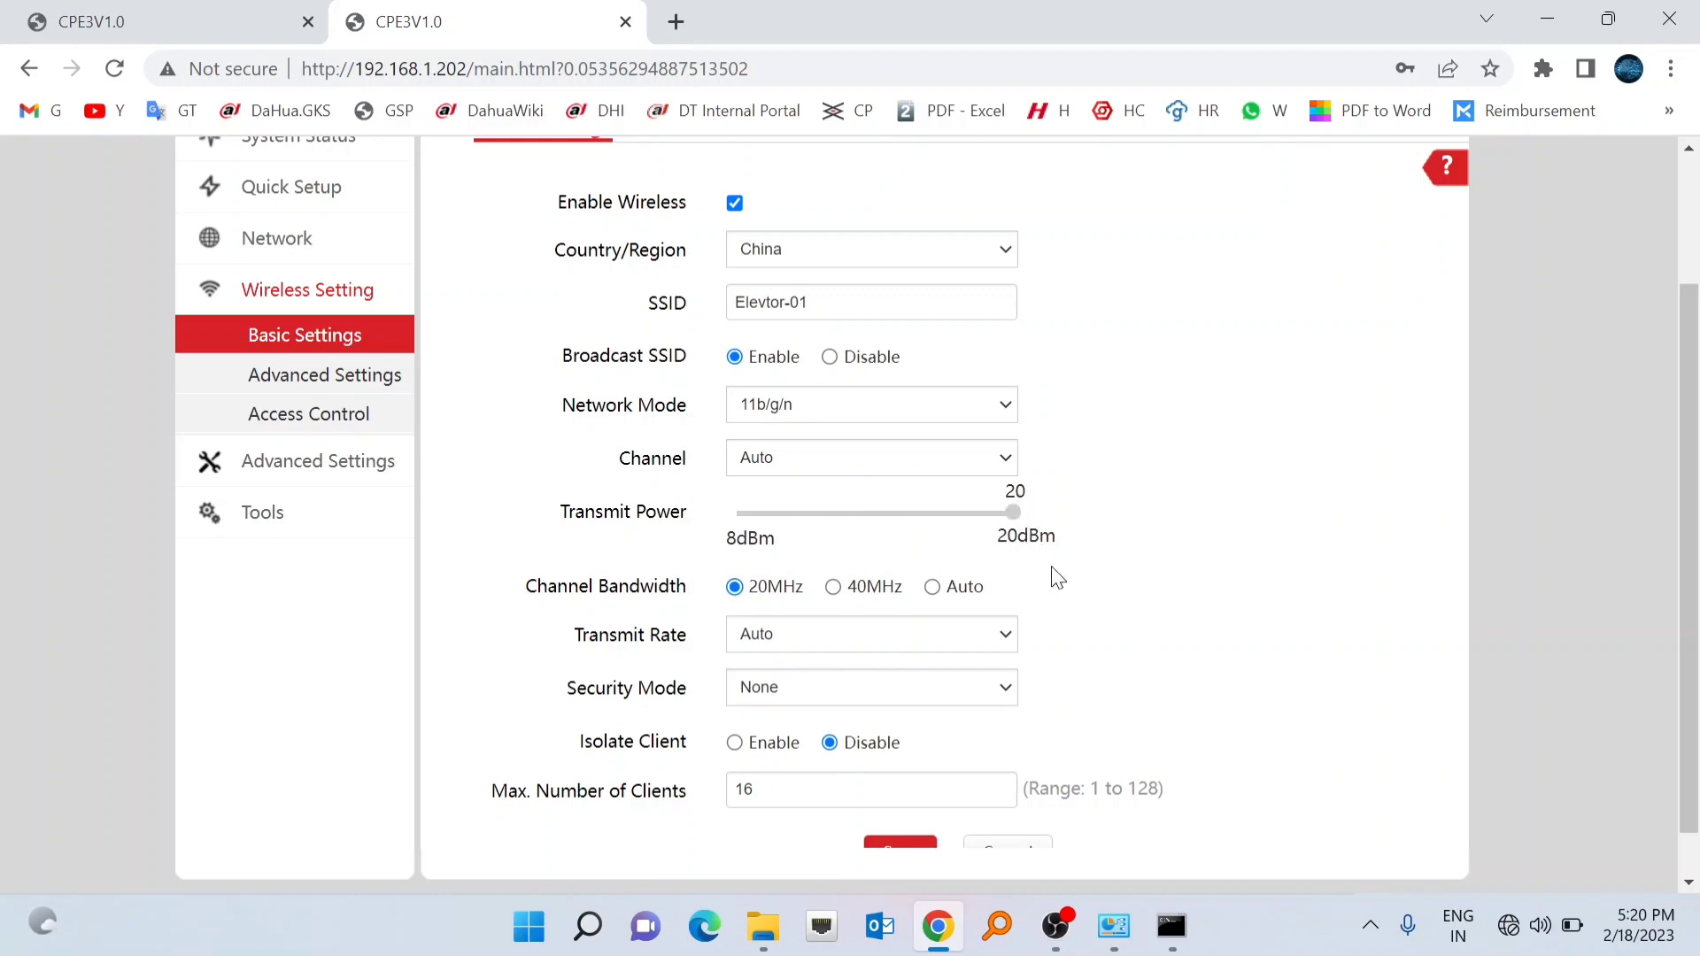
pyautogui.scroll(-1, 1058, 578)
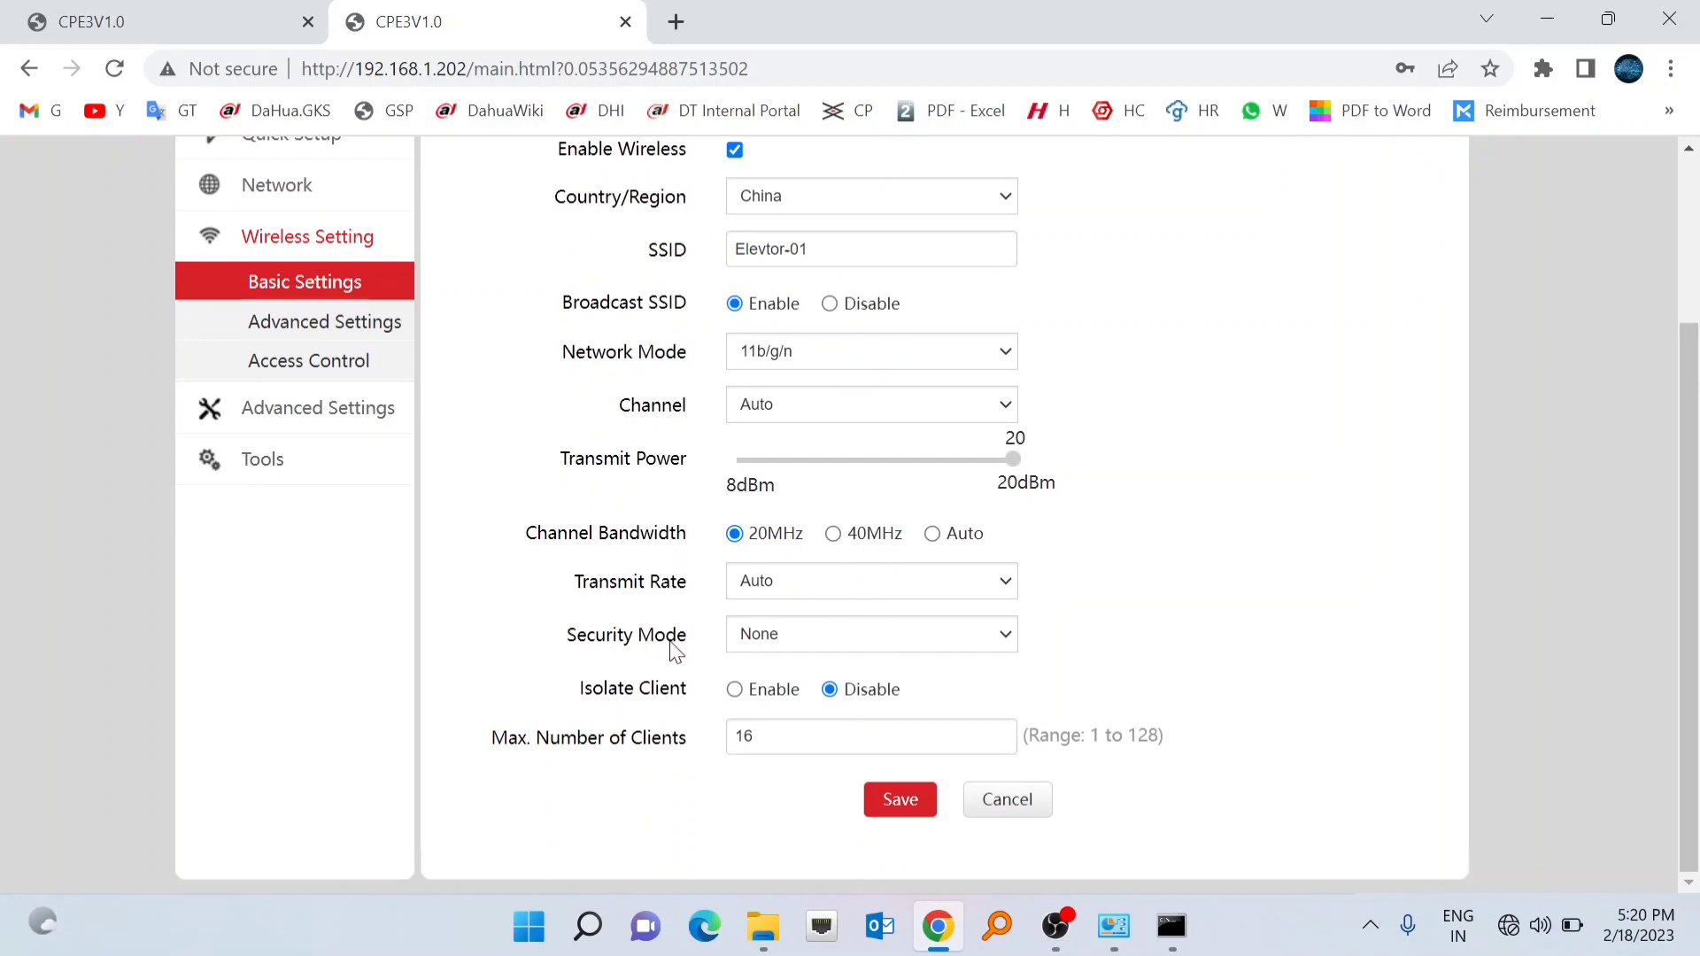
pyautogui.click(1007, 640)
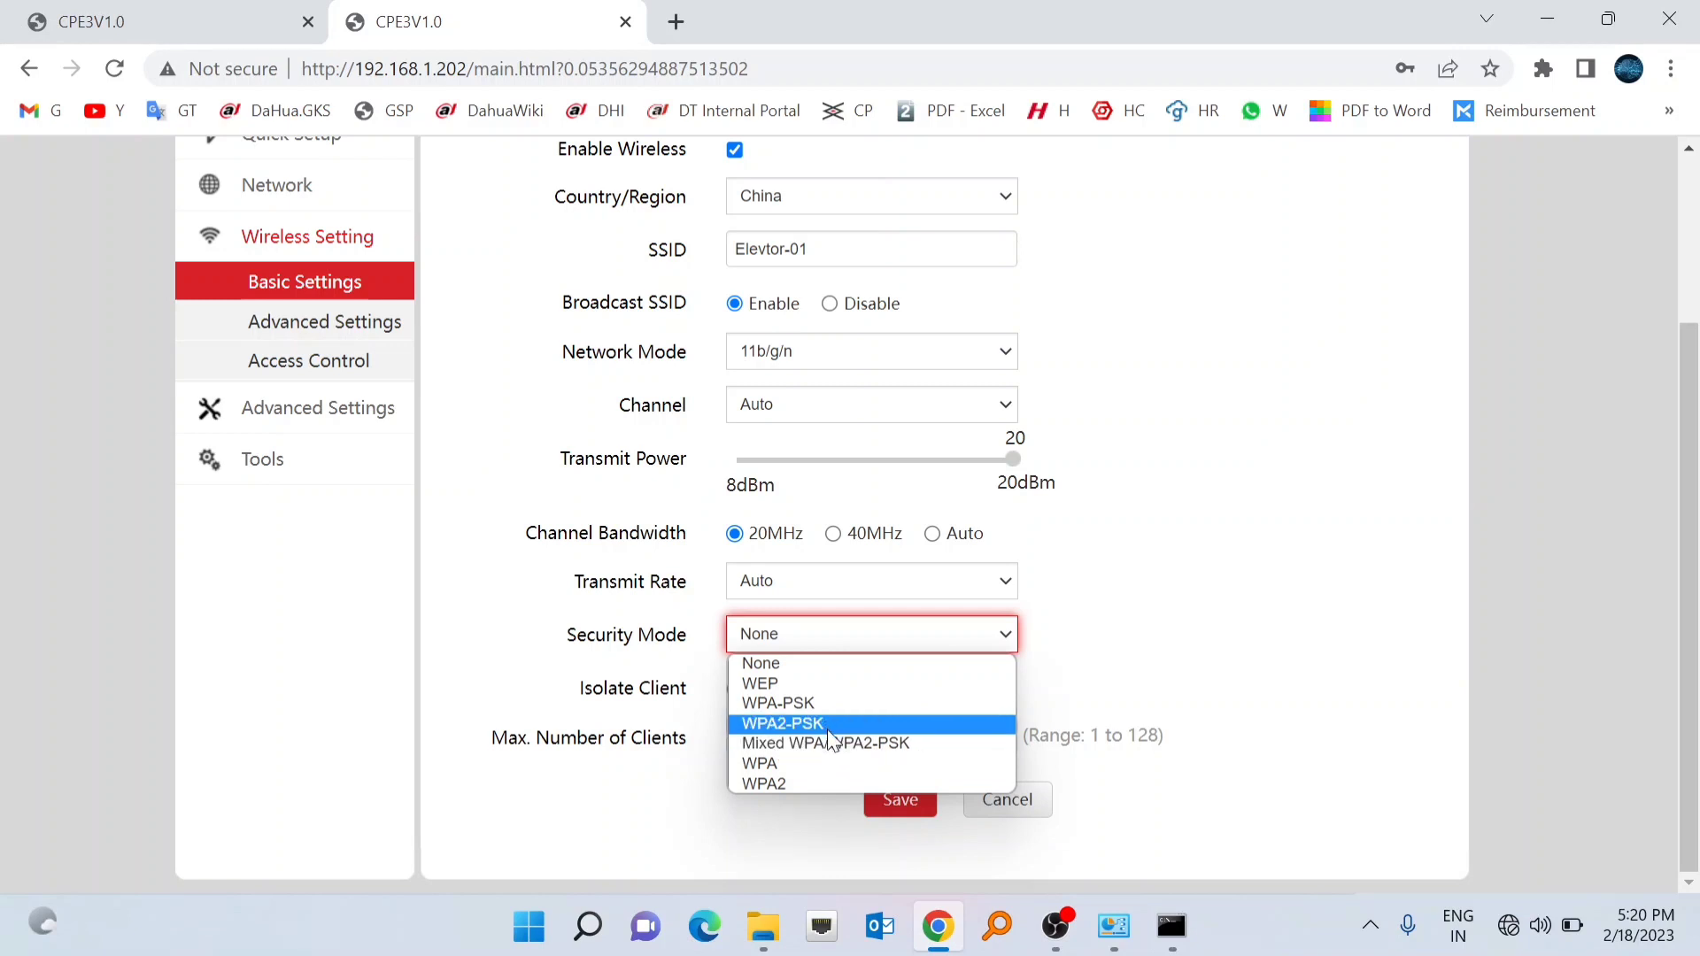
# - Set security to WPA2-PSK with AES, reveal the key, and save the wireless settings
pyautogui.click(825, 725)
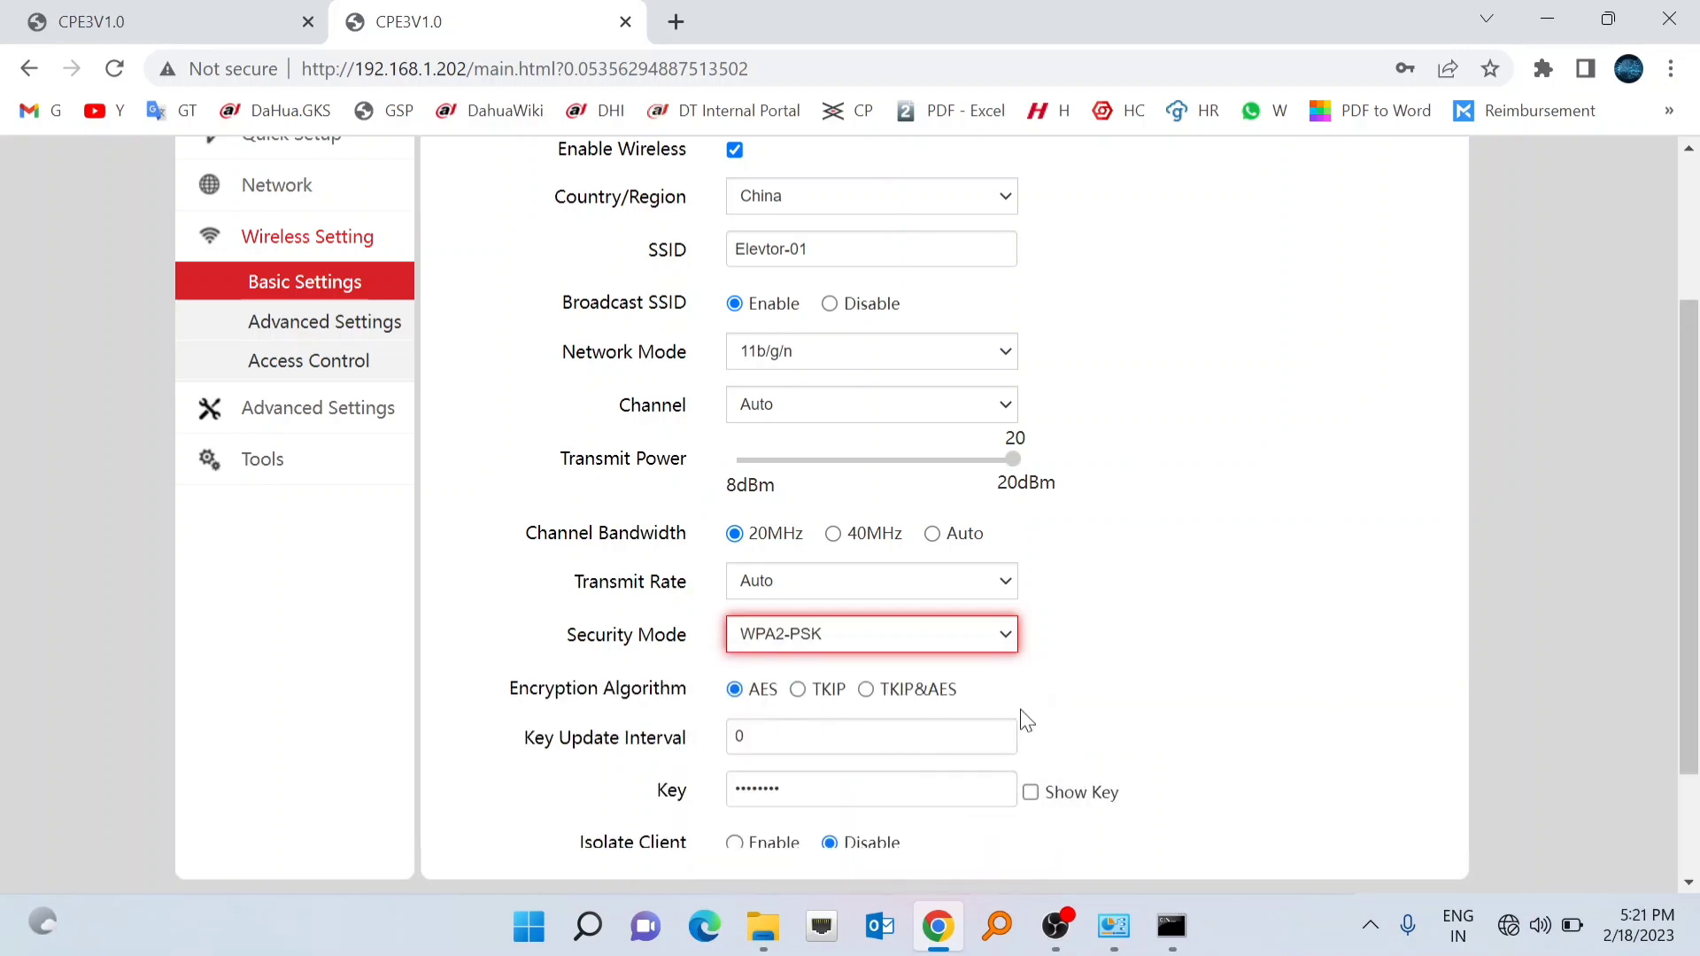
pyautogui.scroll(-2, 1024, 720)
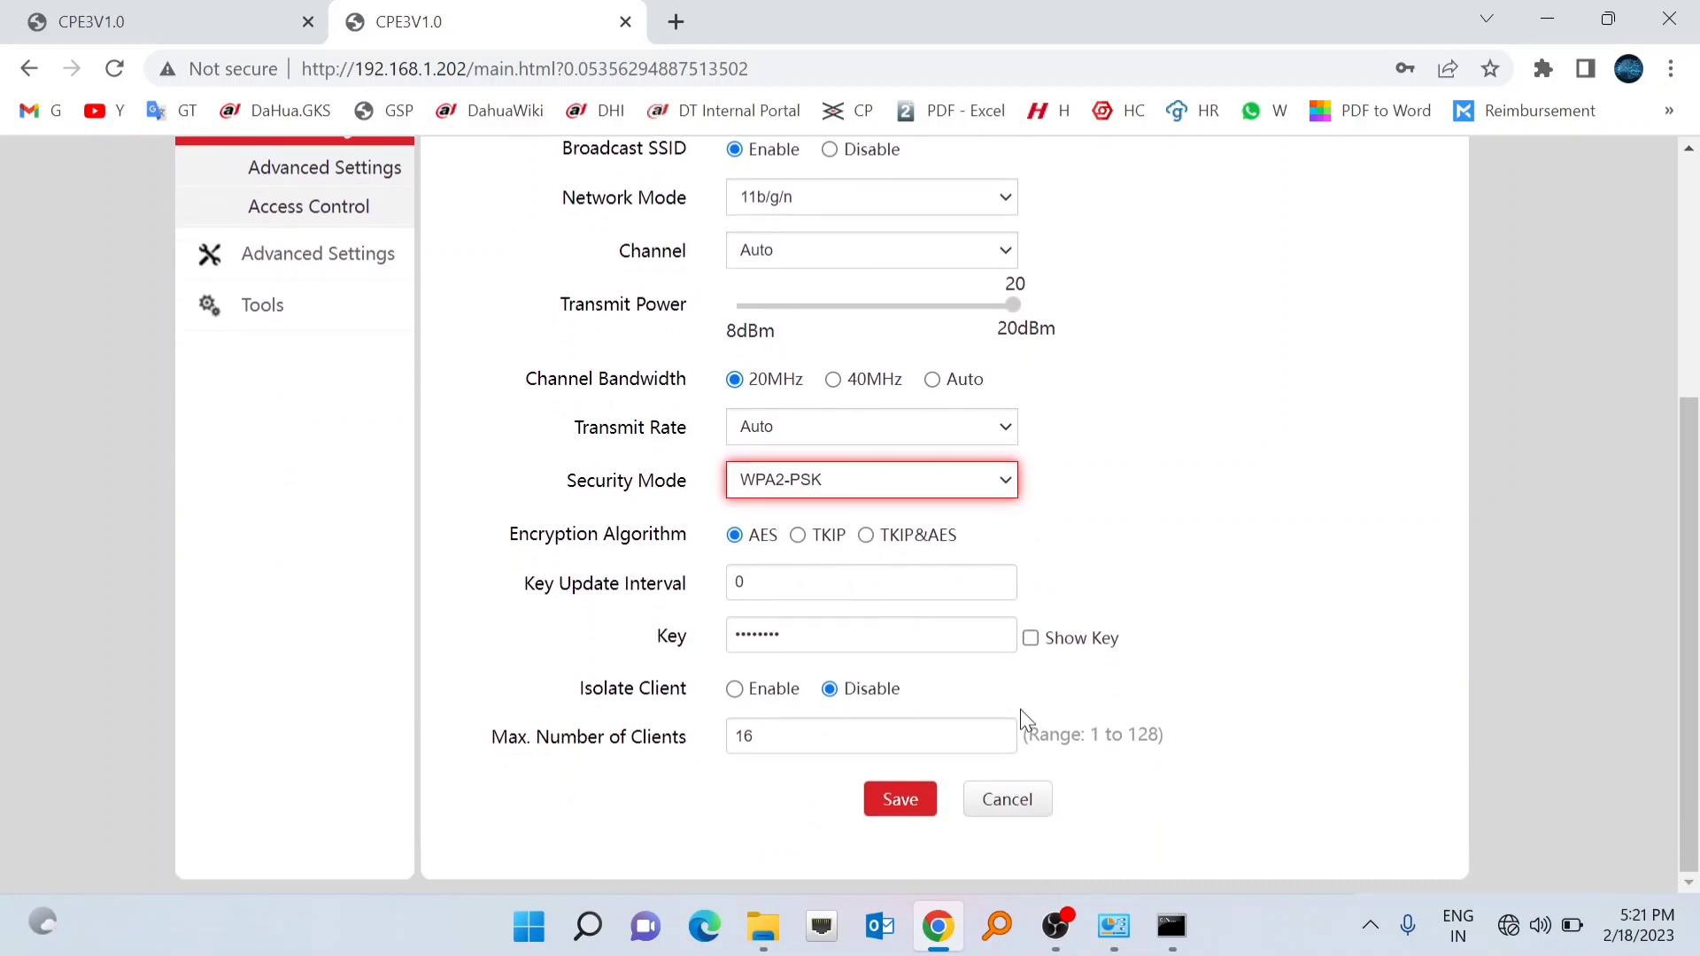
pyautogui.click(798, 625)
pyautogui.click(1032, 639)
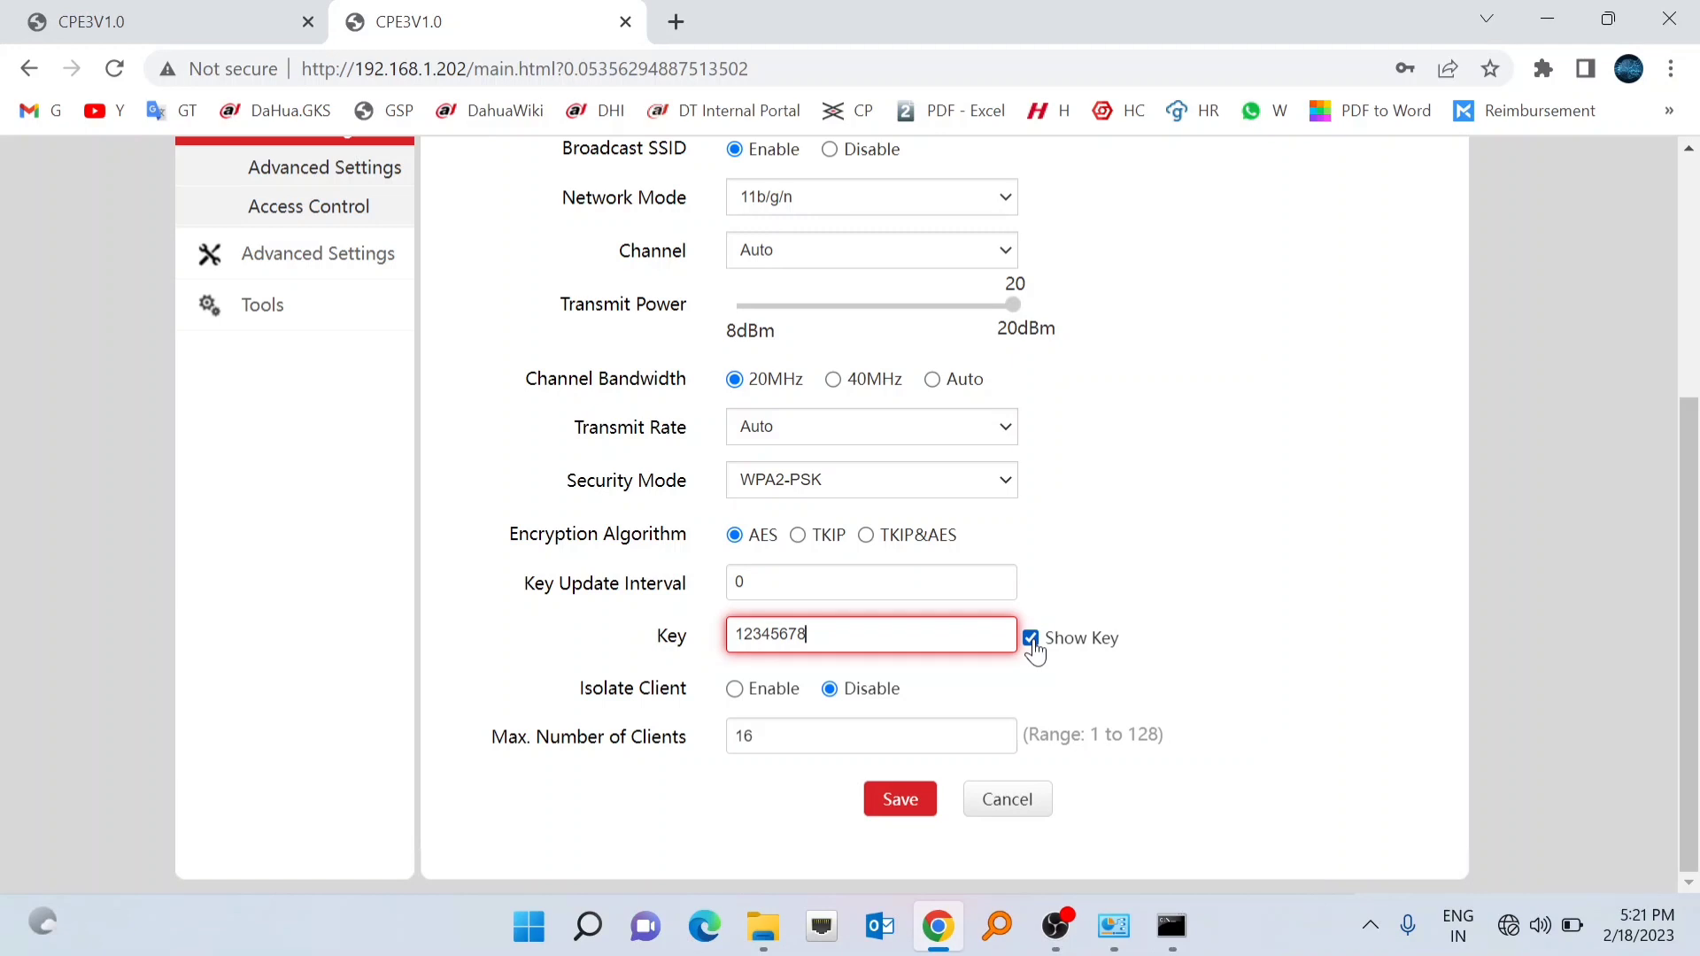
pyautogui.click(885, 797)
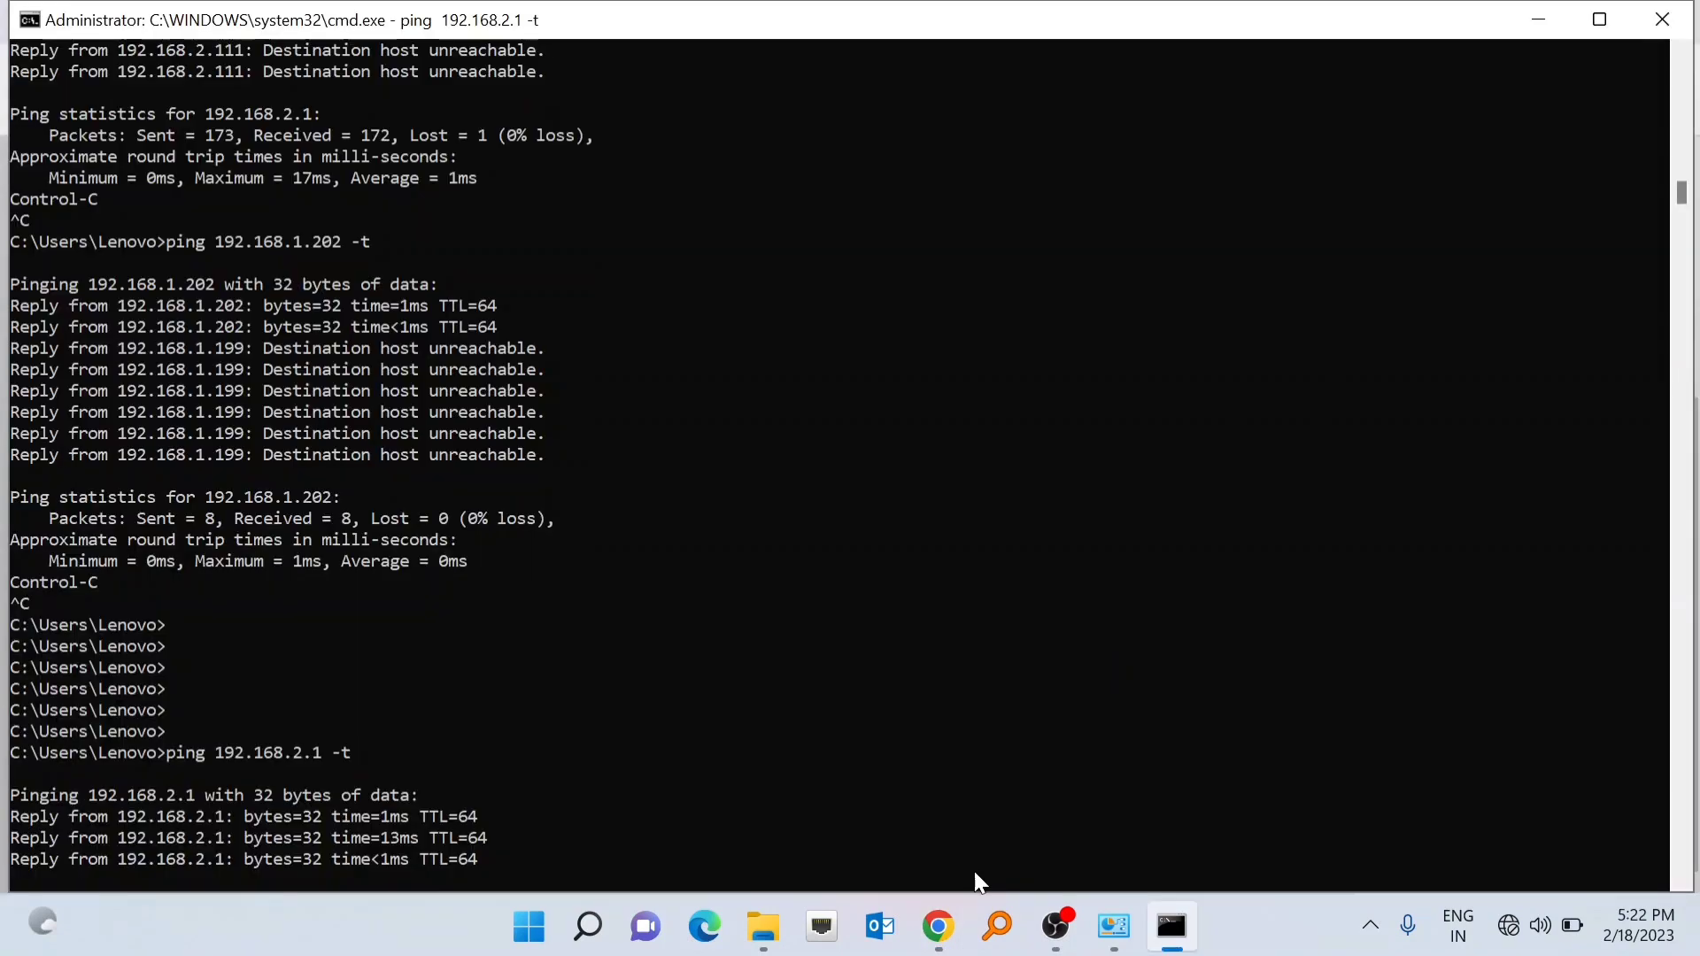
pyautogui.click(940, 926)
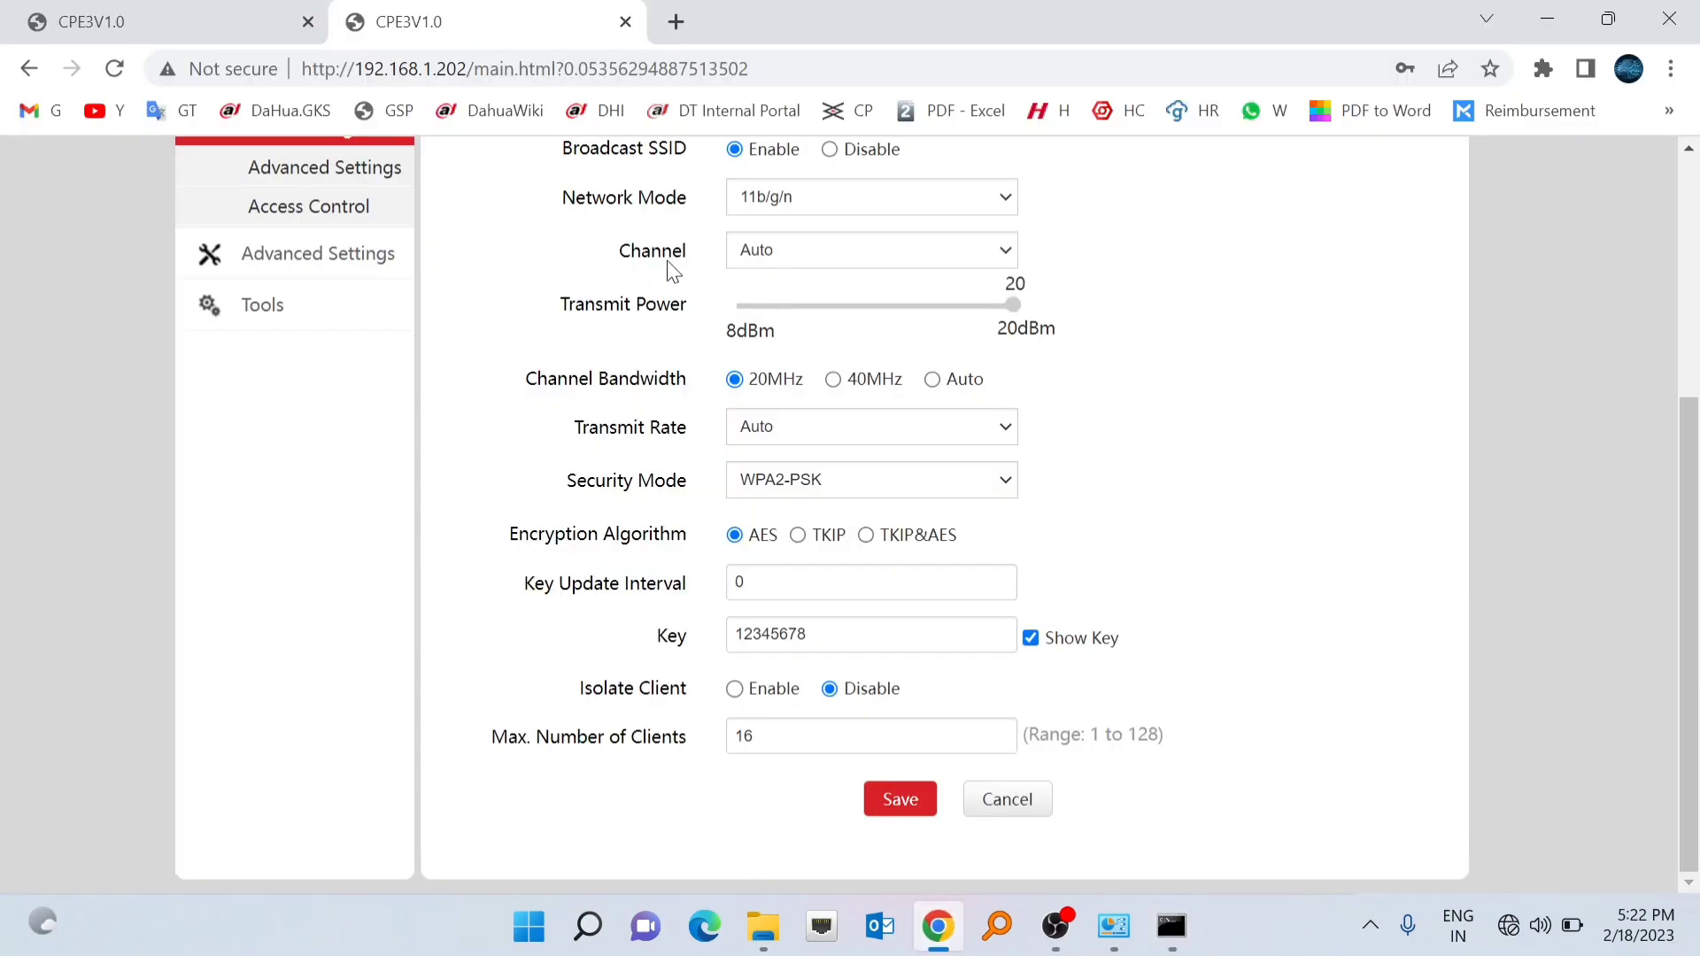
pyautogui.click(675, 23)
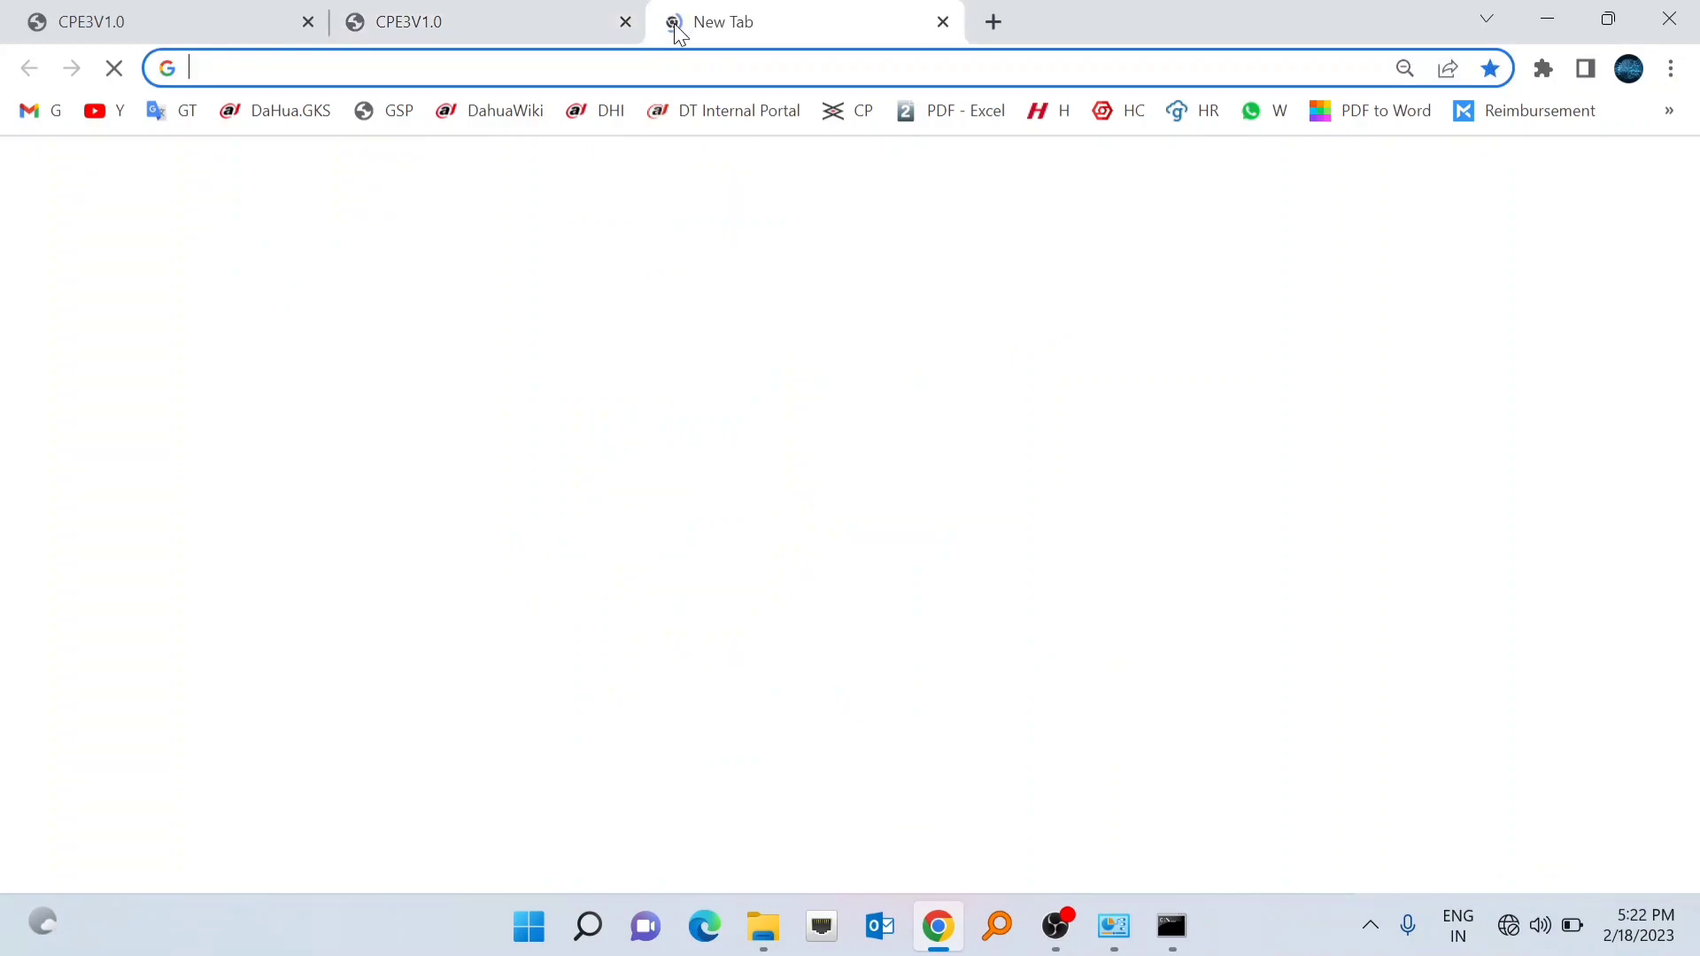
# - Close the first CPE3V1.0 tab and load the login page at 192.168.2.1
pyautogui.click(308, 22)
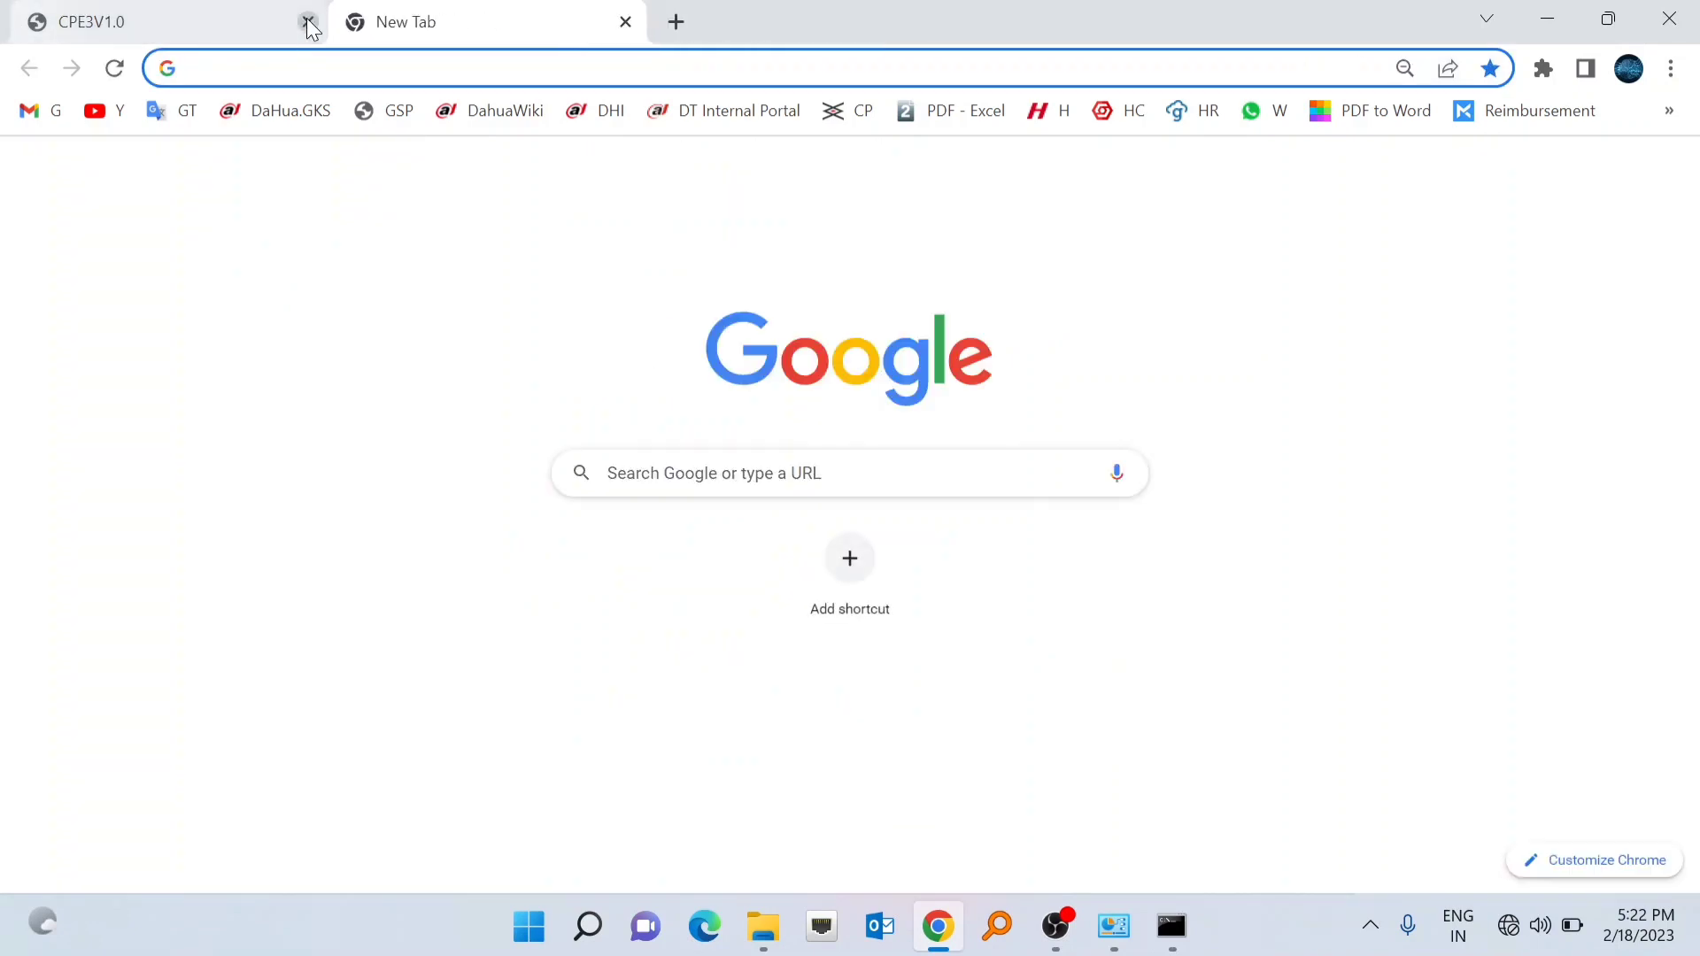
pyautogui.click(296, 67)
pyautogui.write('192.1')
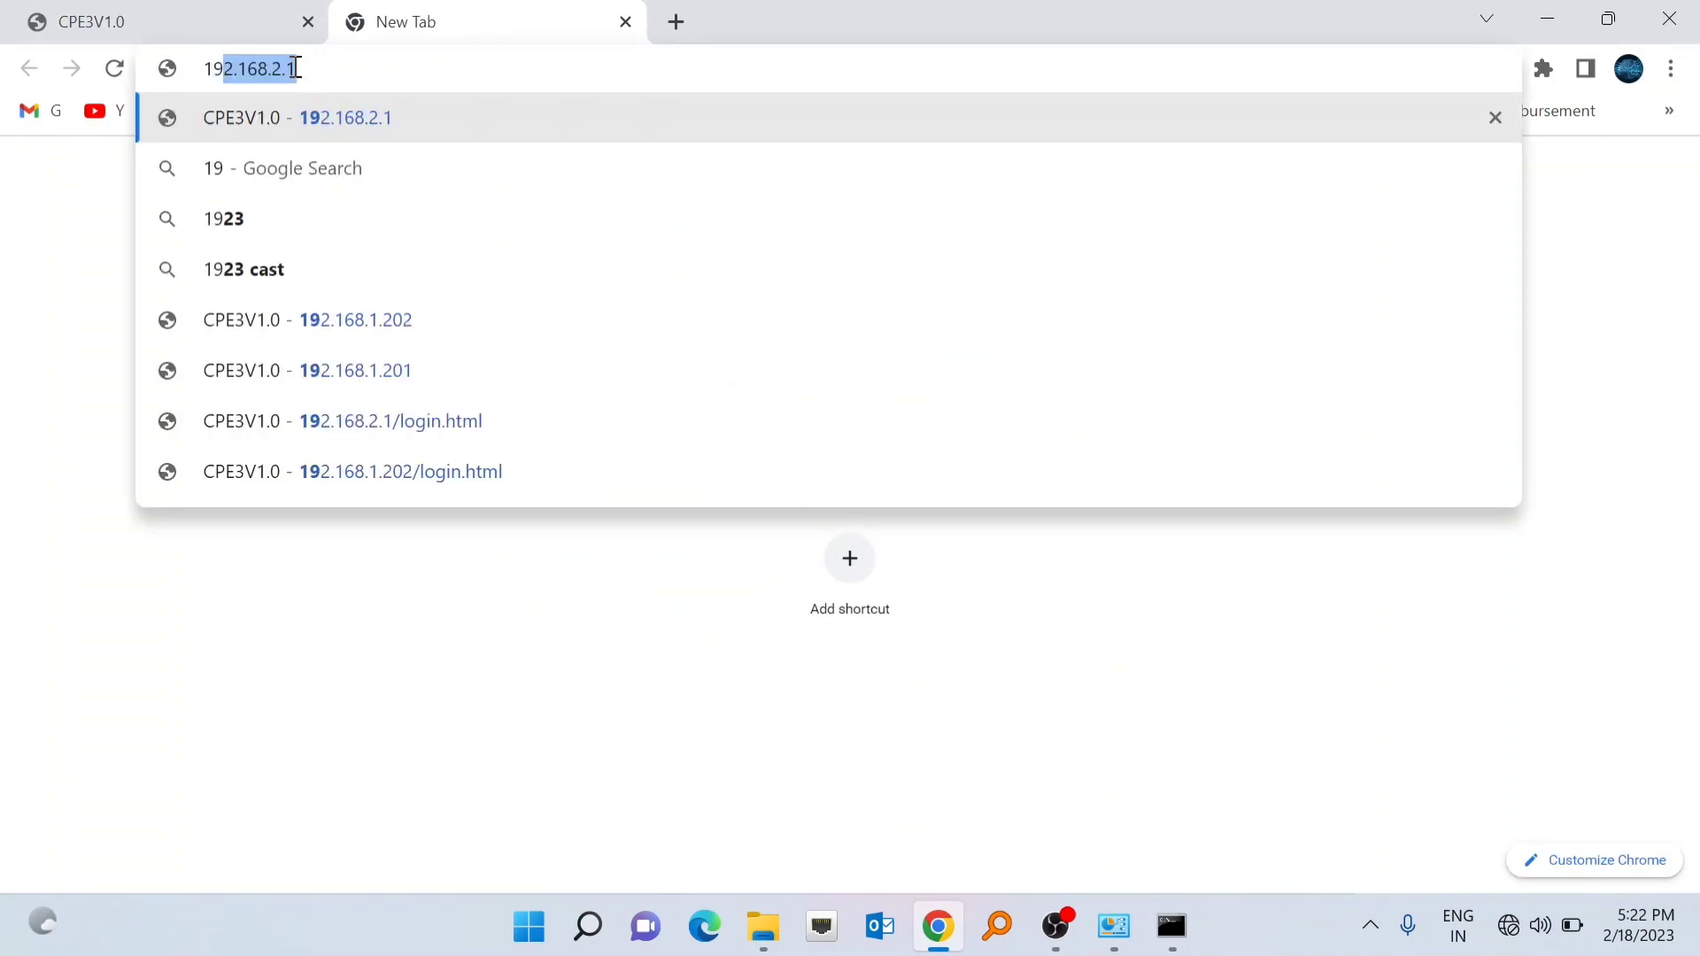
pyautogui.write('68')
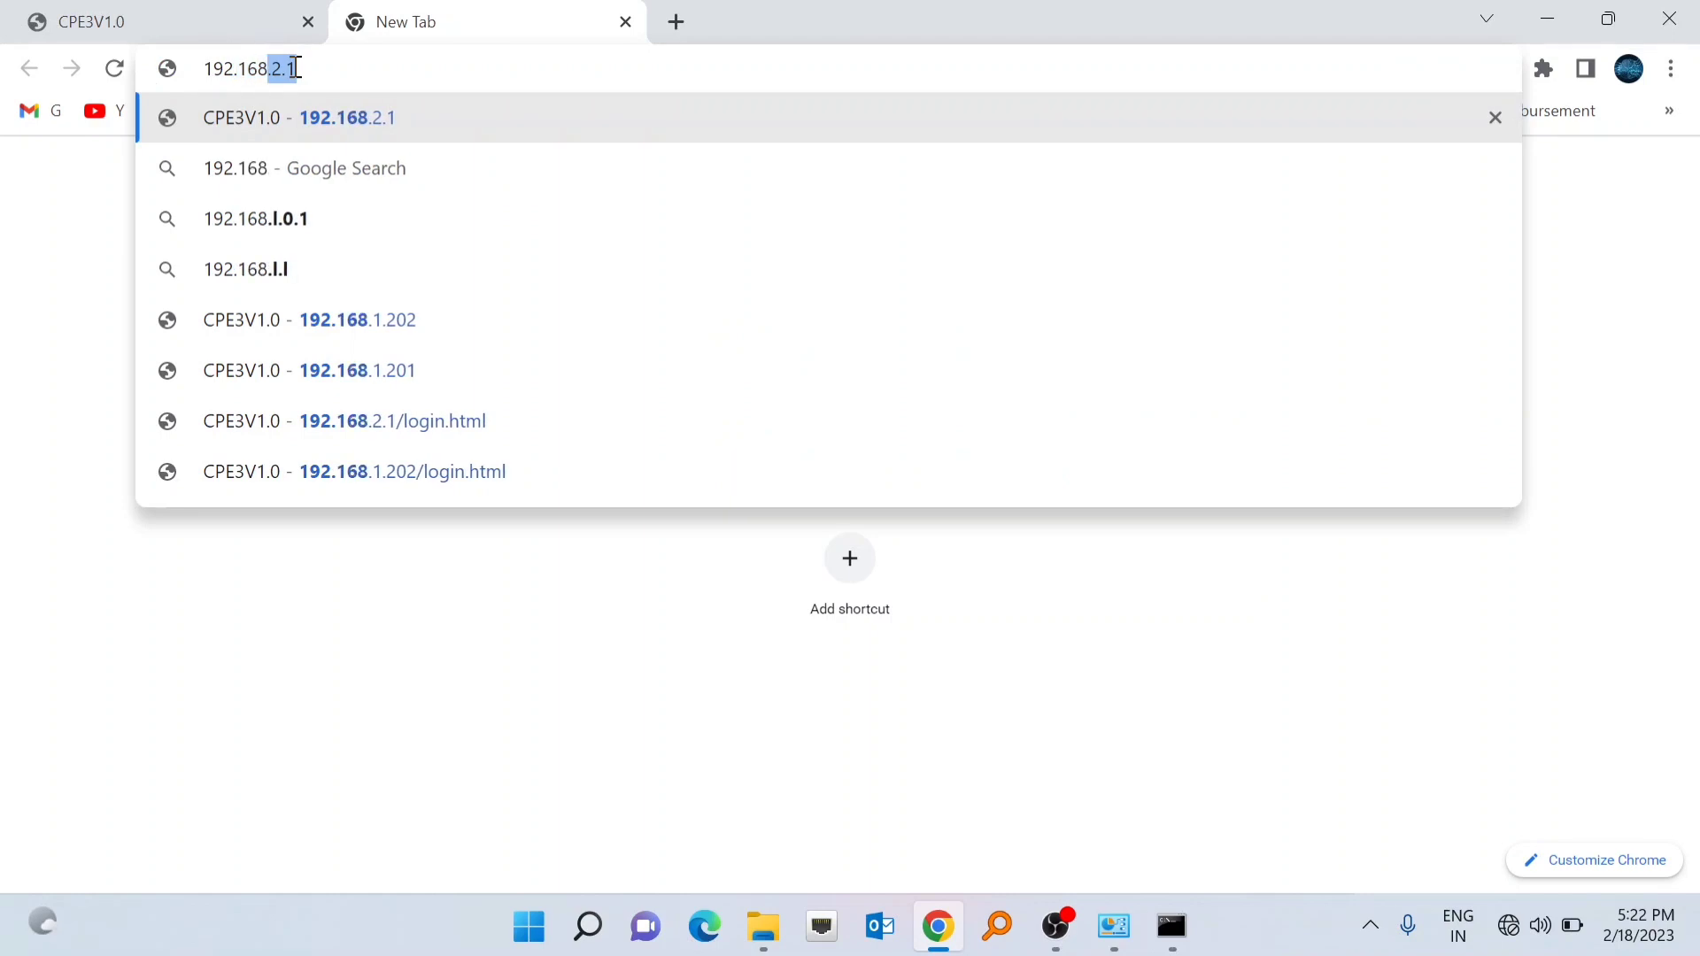
pyautogui.write('.2.1')
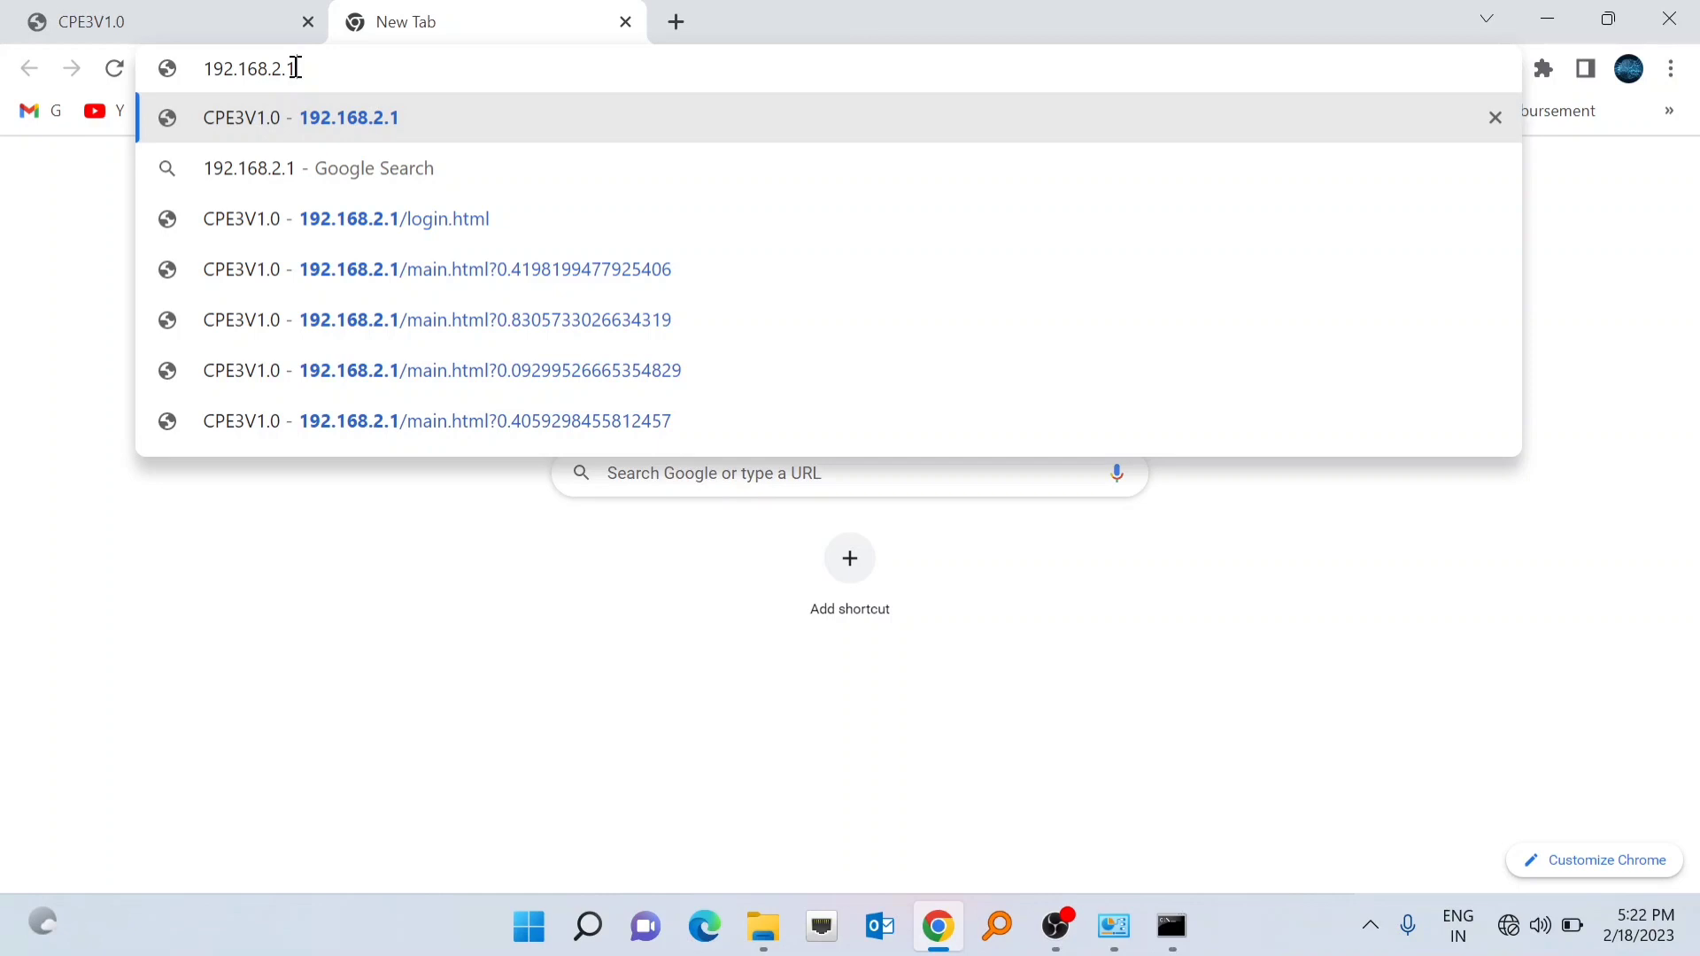
pyautogui.press('Return')
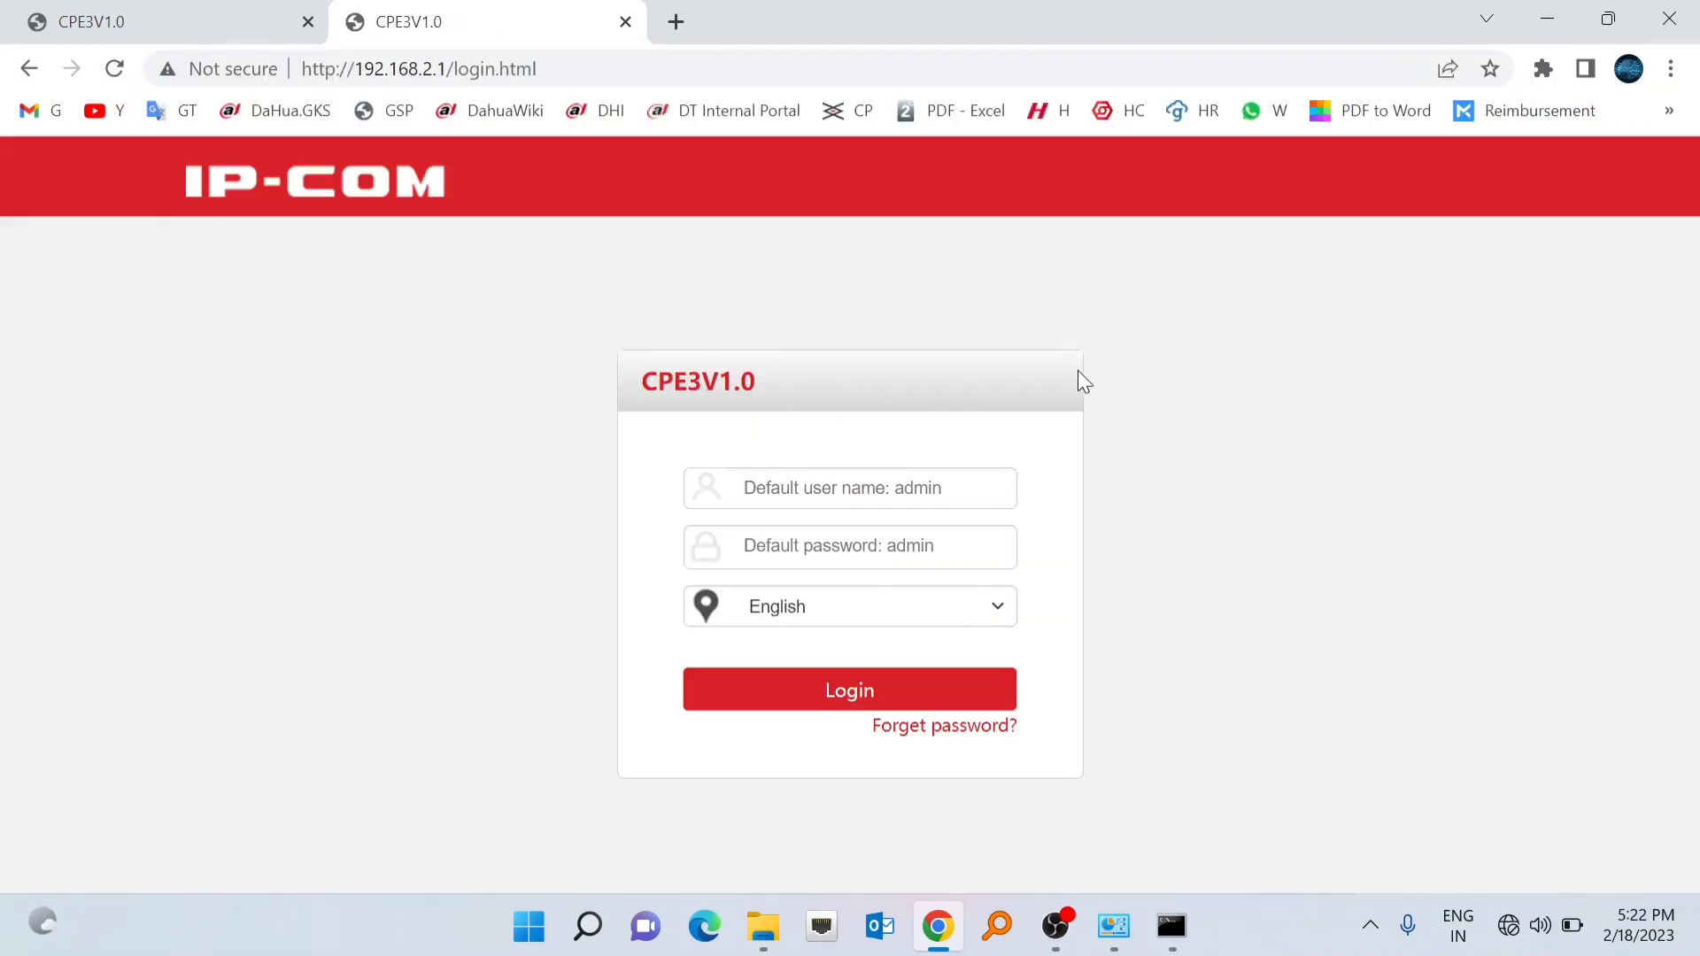
# - Log in to the CPE at 192.168.2.1 with the admin account and open its LAN settings
pyautogui.click(796, 495)
pyautogui.write('admin')
pyautogui.press('Tab')
pyautogui.click(763, 546)
pyautogui.write('admin')
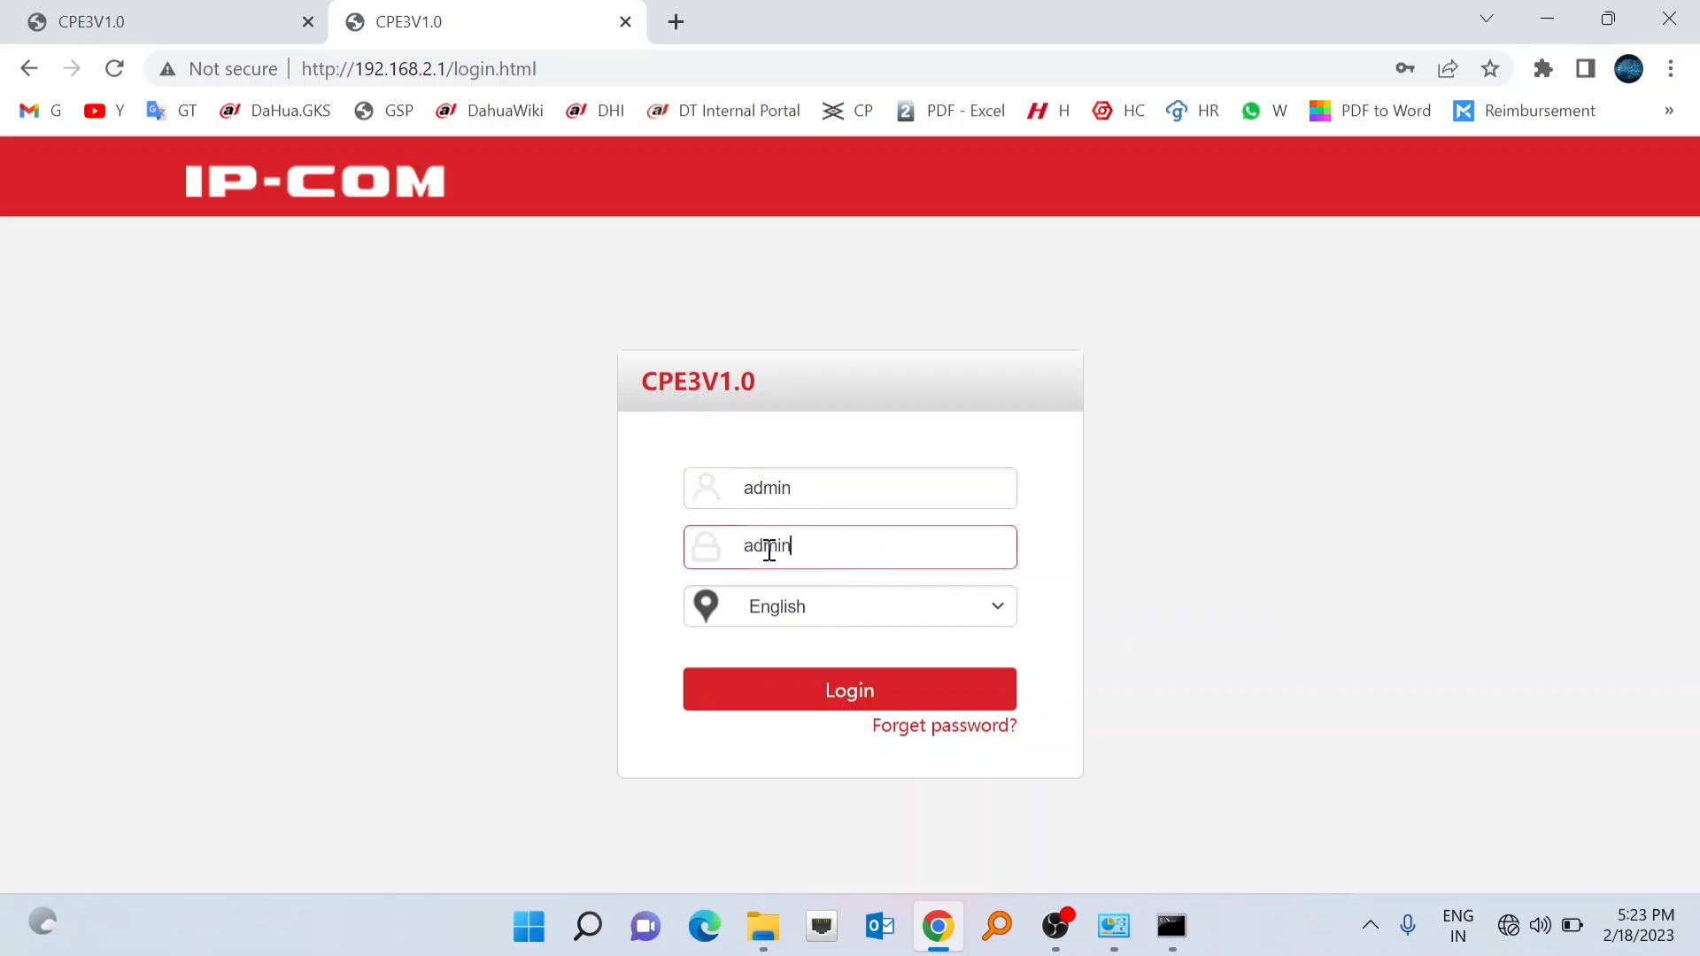
pyautogui.click(827, 692)
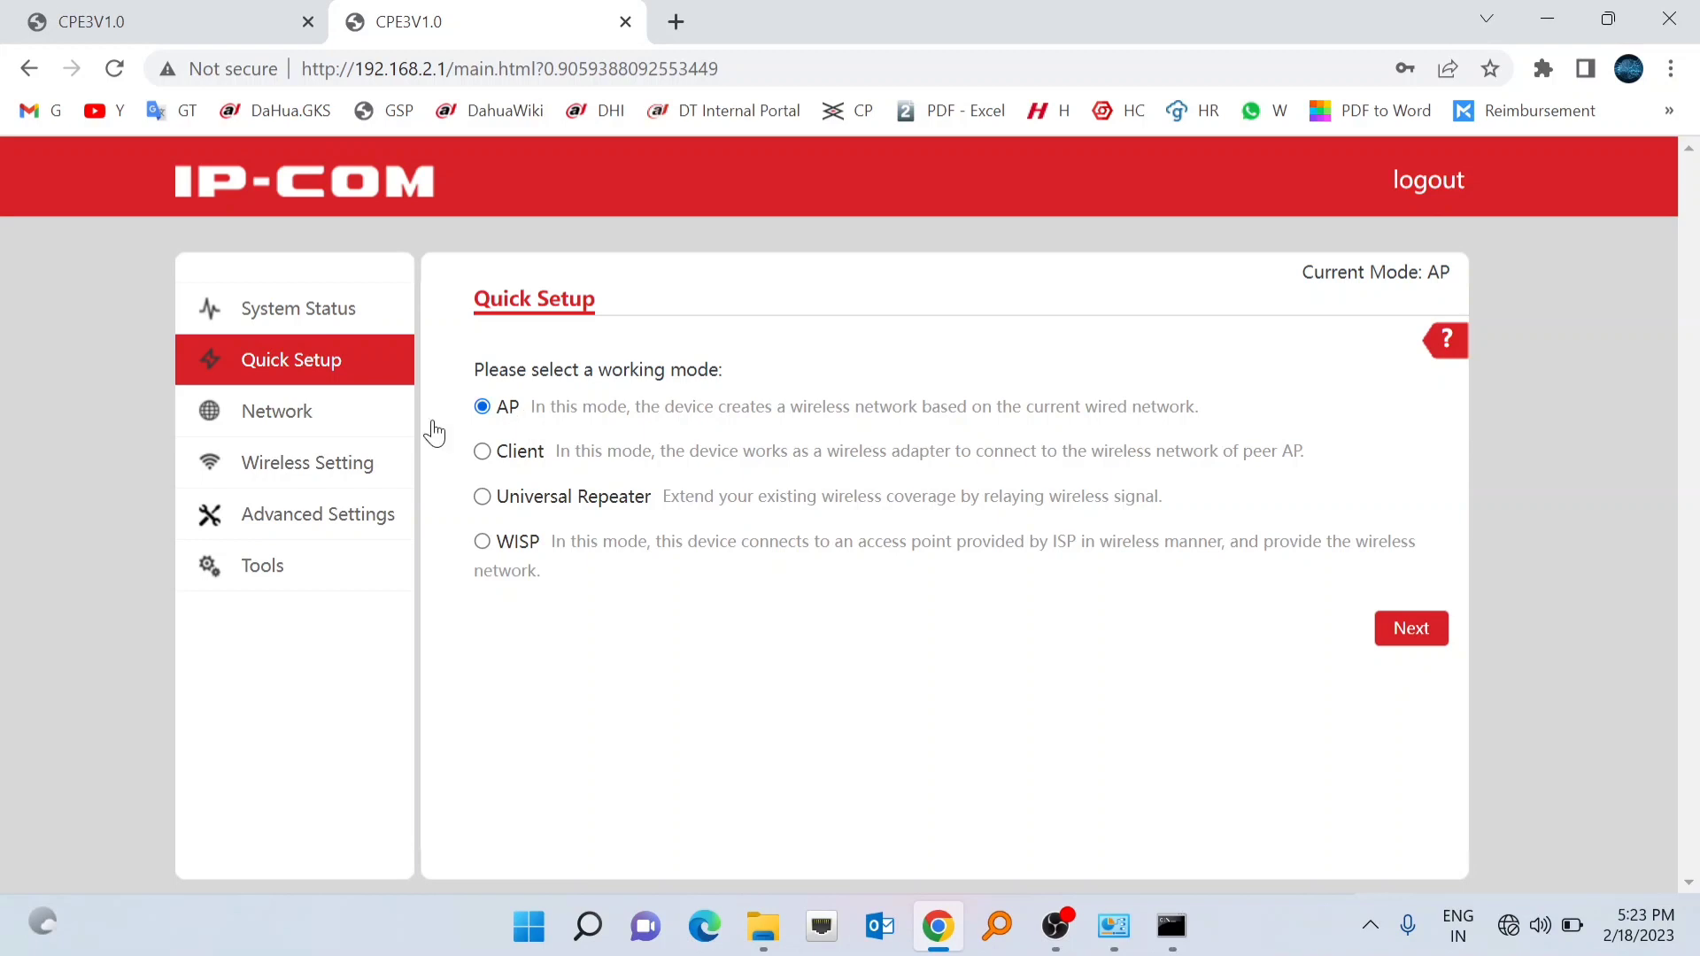
pyautogui.click(283, 425)
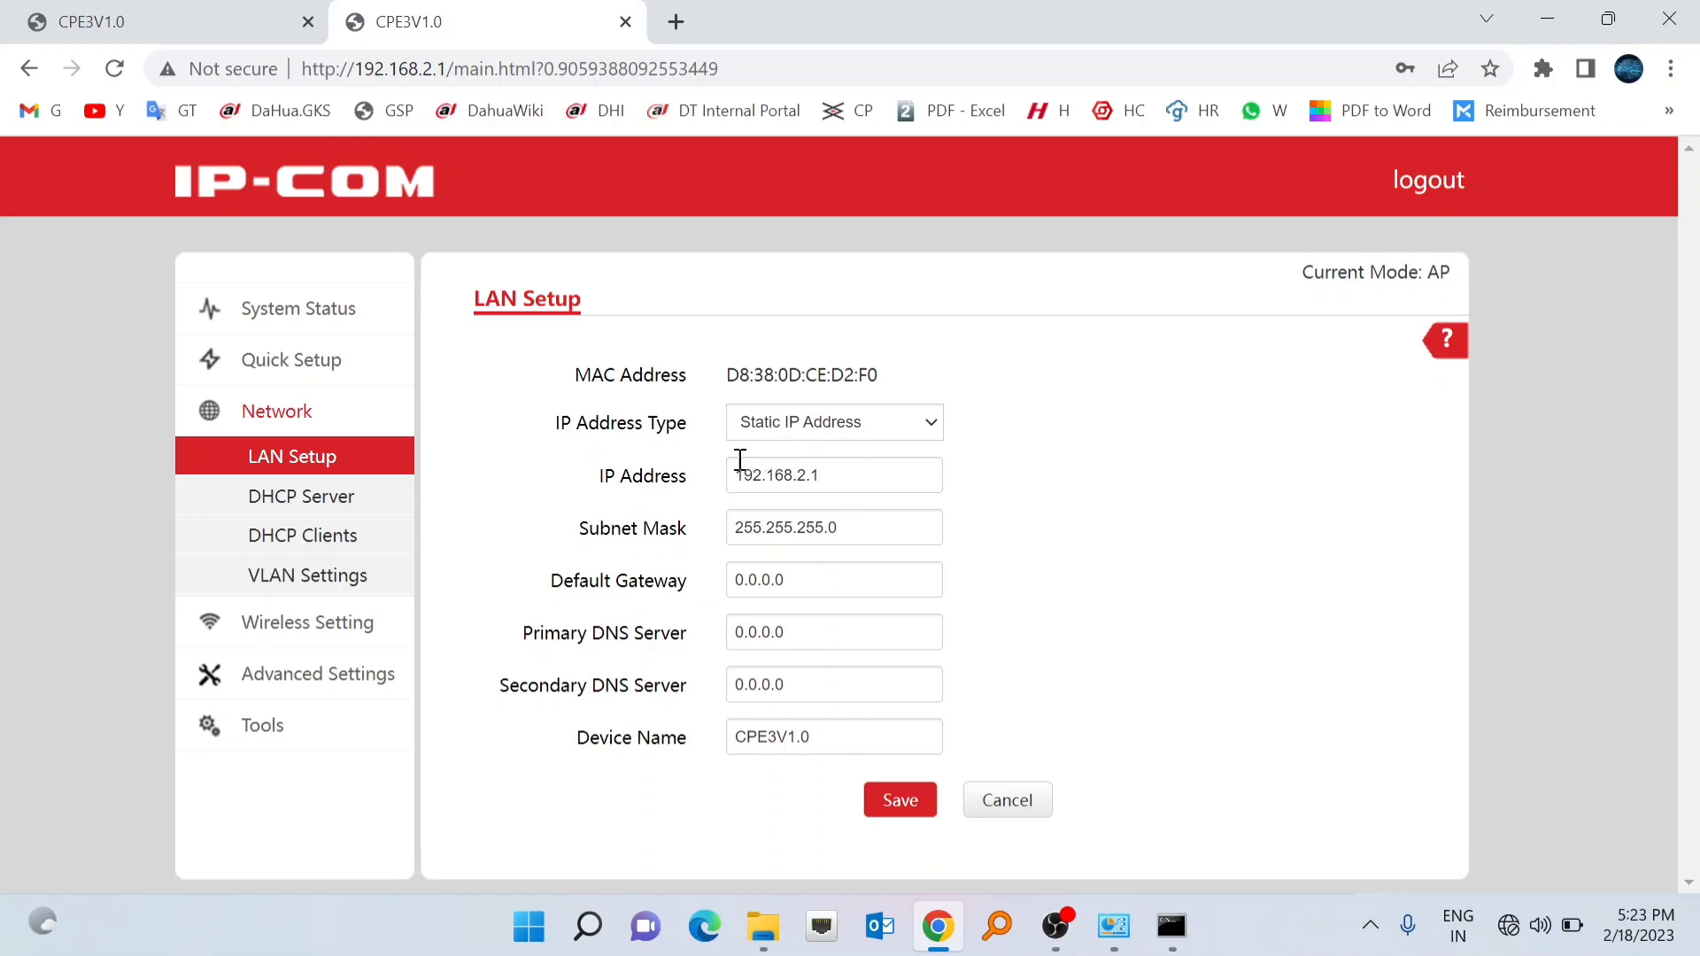
# - Change the device's LAN IP address to 192.168.1.203
pyautogui.click(852, 478)
pyautogui.press('BackSpace')
pyautogui.press('BackSpace')
pyautogui.press('BackSpace')
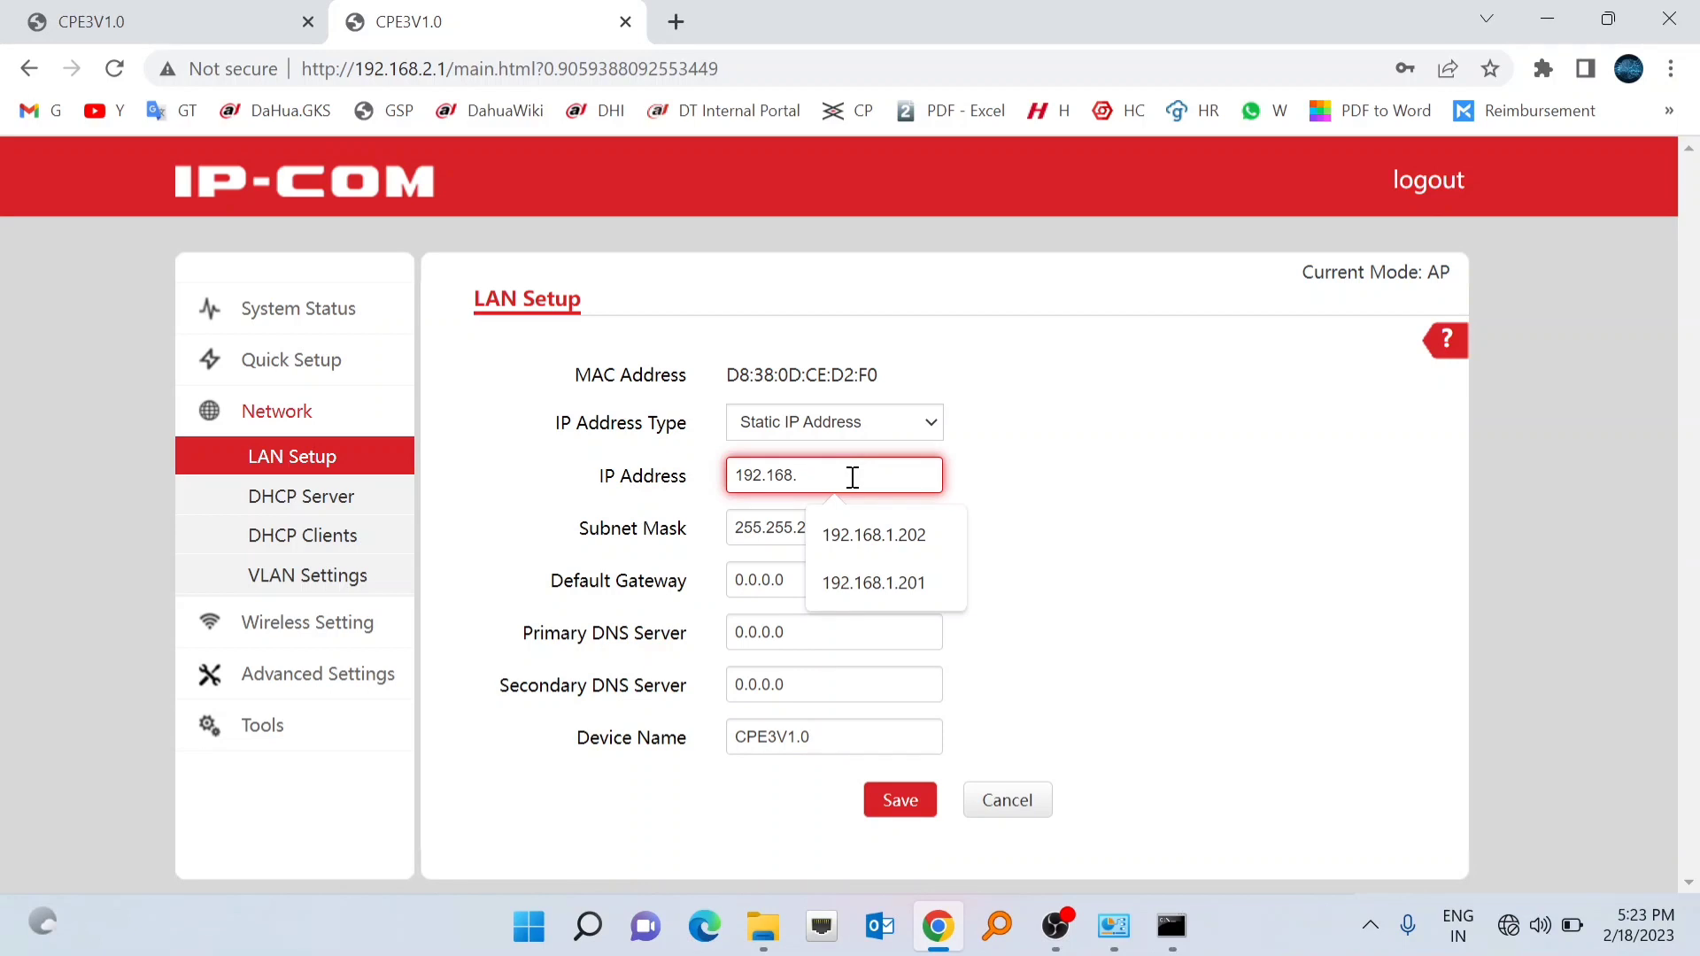
pyautogui.write('1.')
pyautogui.press('BackSpace')
pyautogui.write('203')
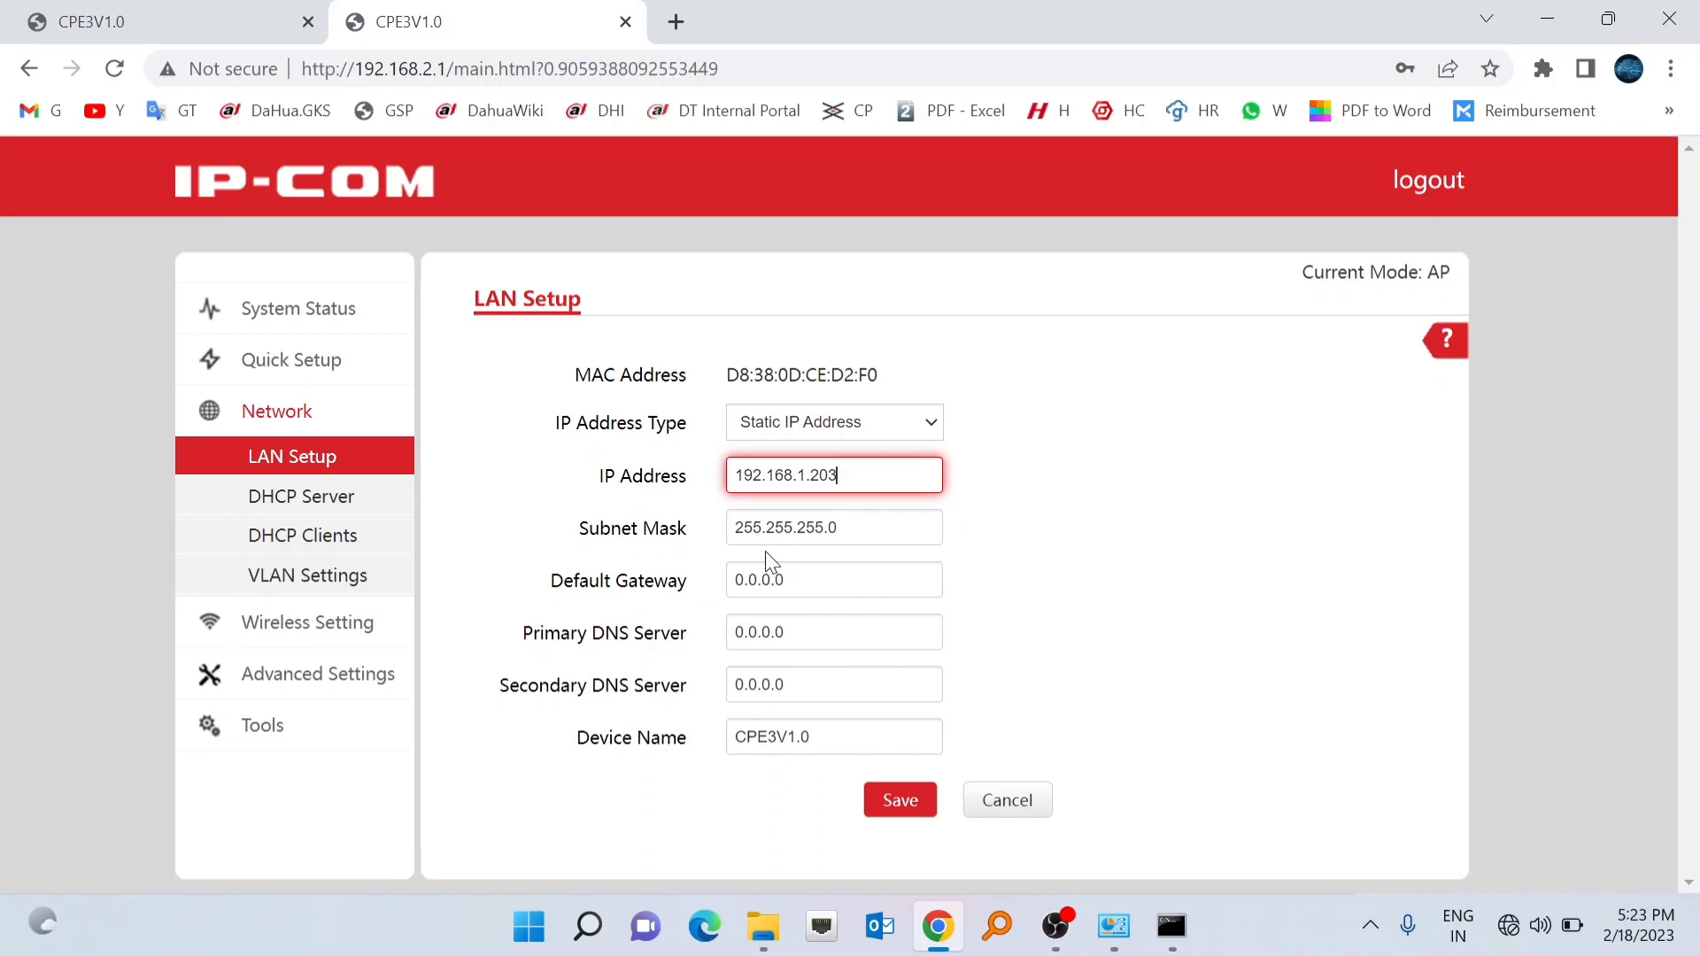
# - Set the default gateway to 192.168.1.1, then save and confirm the new LAN settings
pyautogui.click(823, 582)
pyautogui.press('BackSpace')
pyautogui.press('BackSpace')
pyautogui.press('BackSpace')
pyautogui.press('BackSpace')
pyautogui.press('BackSpace')
pyautogui.press('BackSpace')
pyautogui.press('BackSpace')
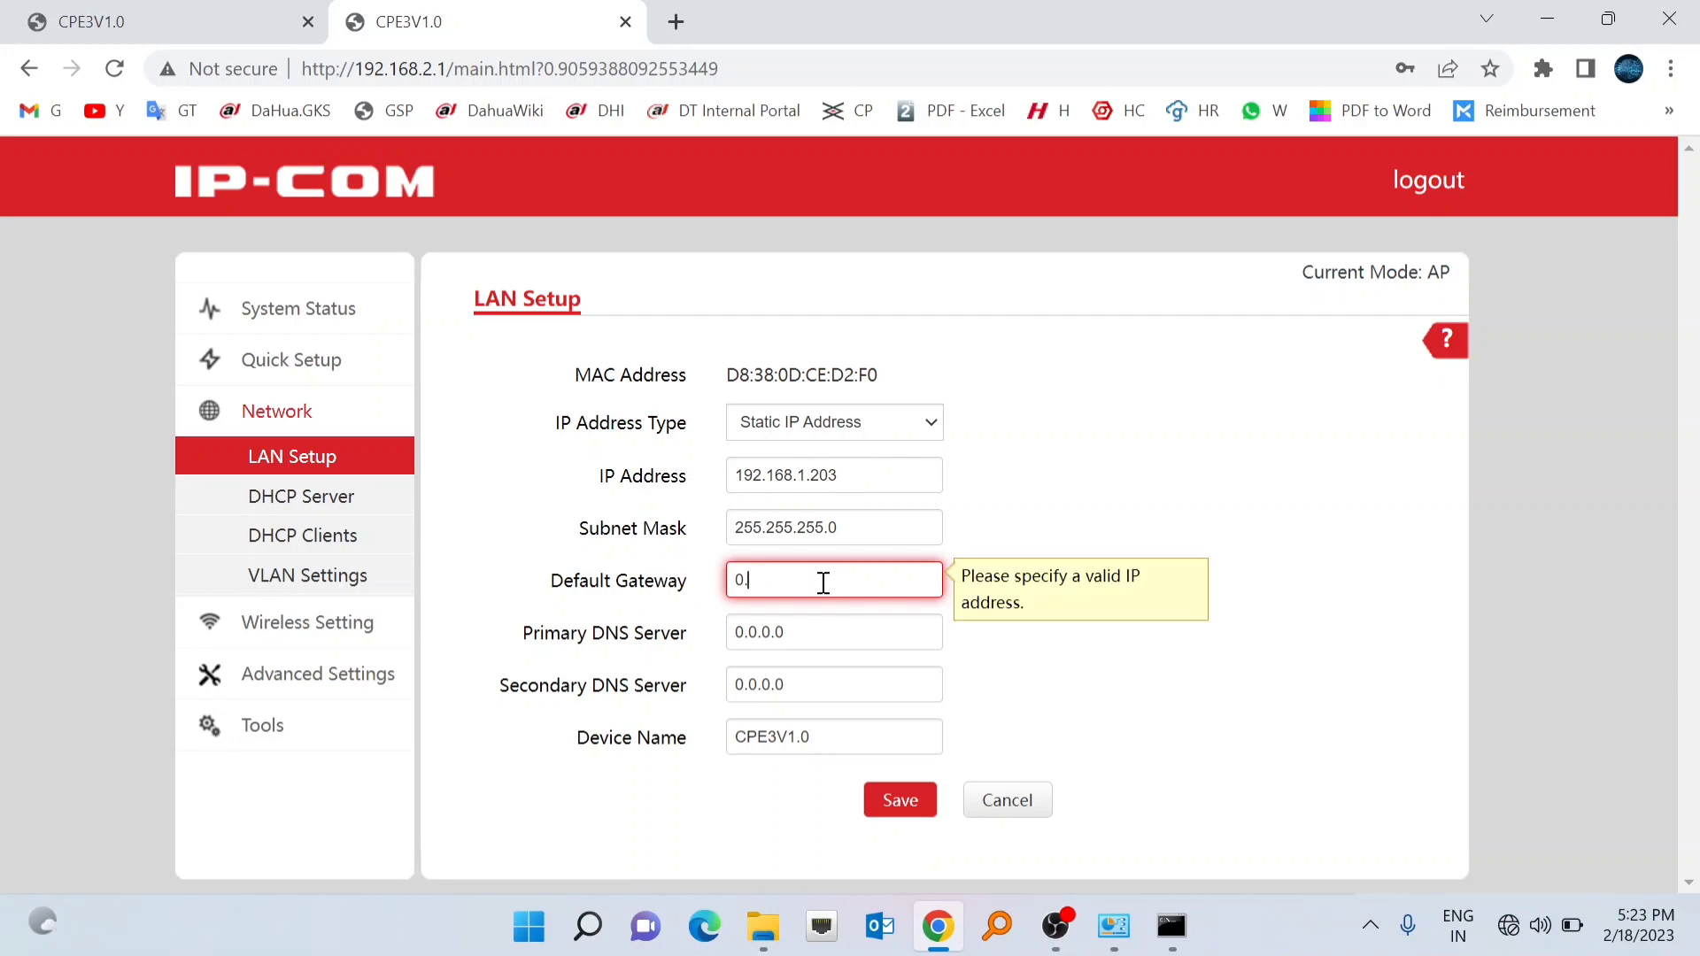
pyautogui.write('192.168')
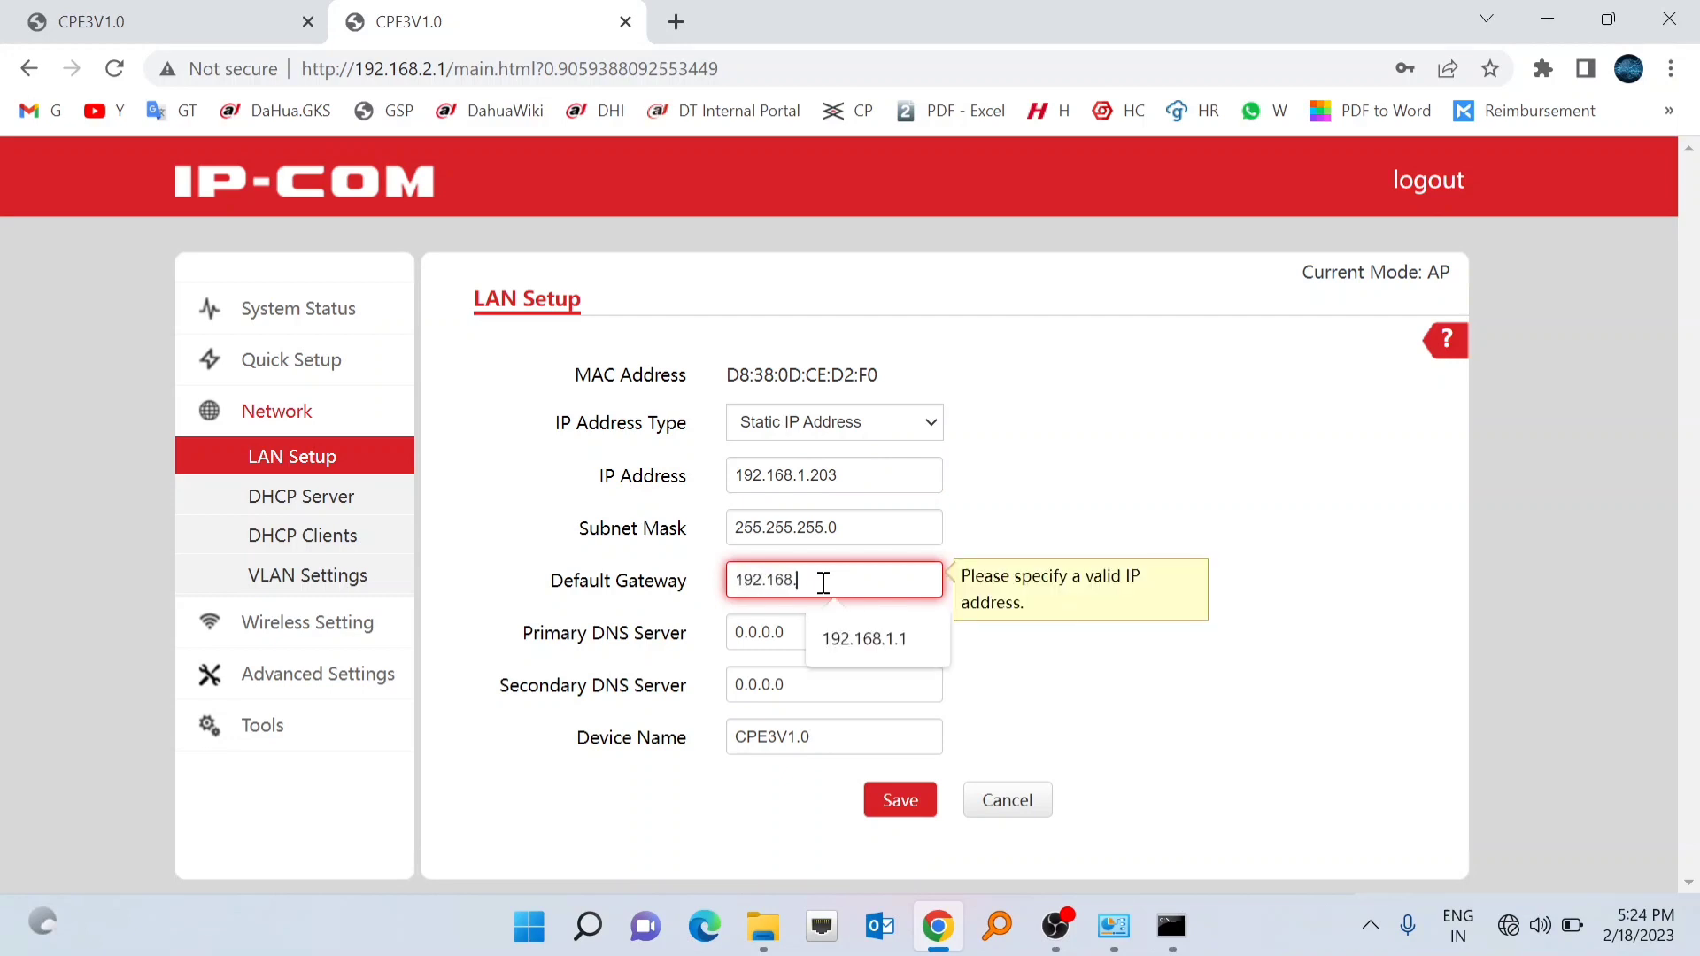
pyautogui.write('.1.1')
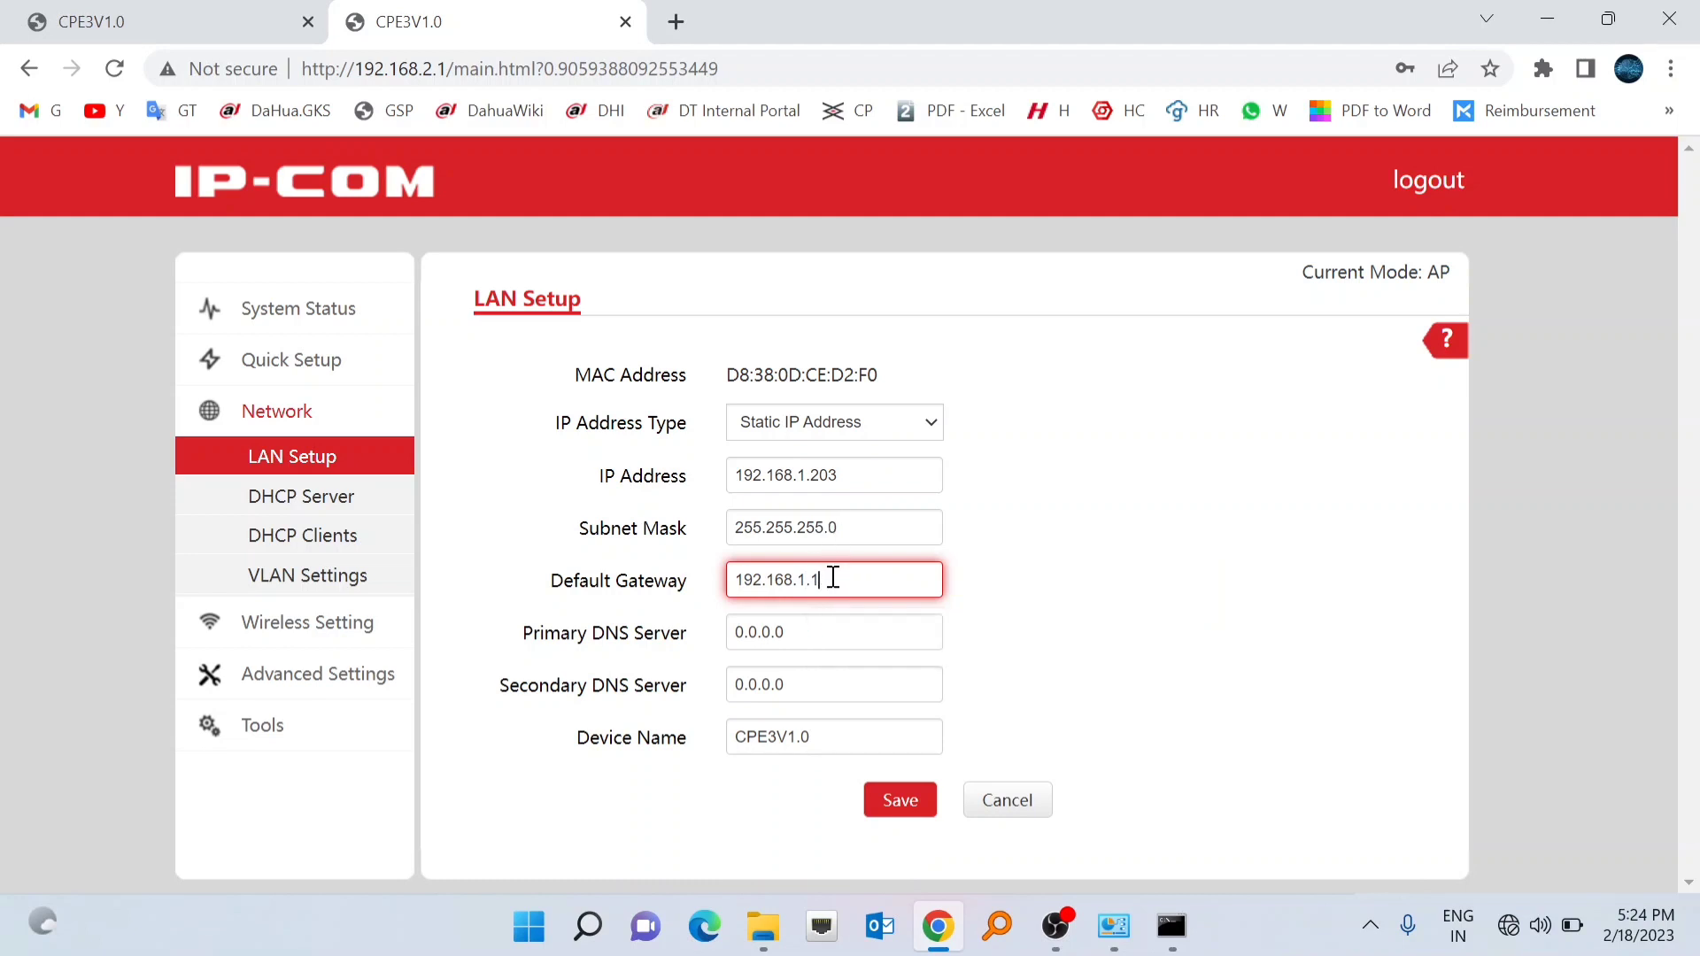
pyautogui.click(893, 808)
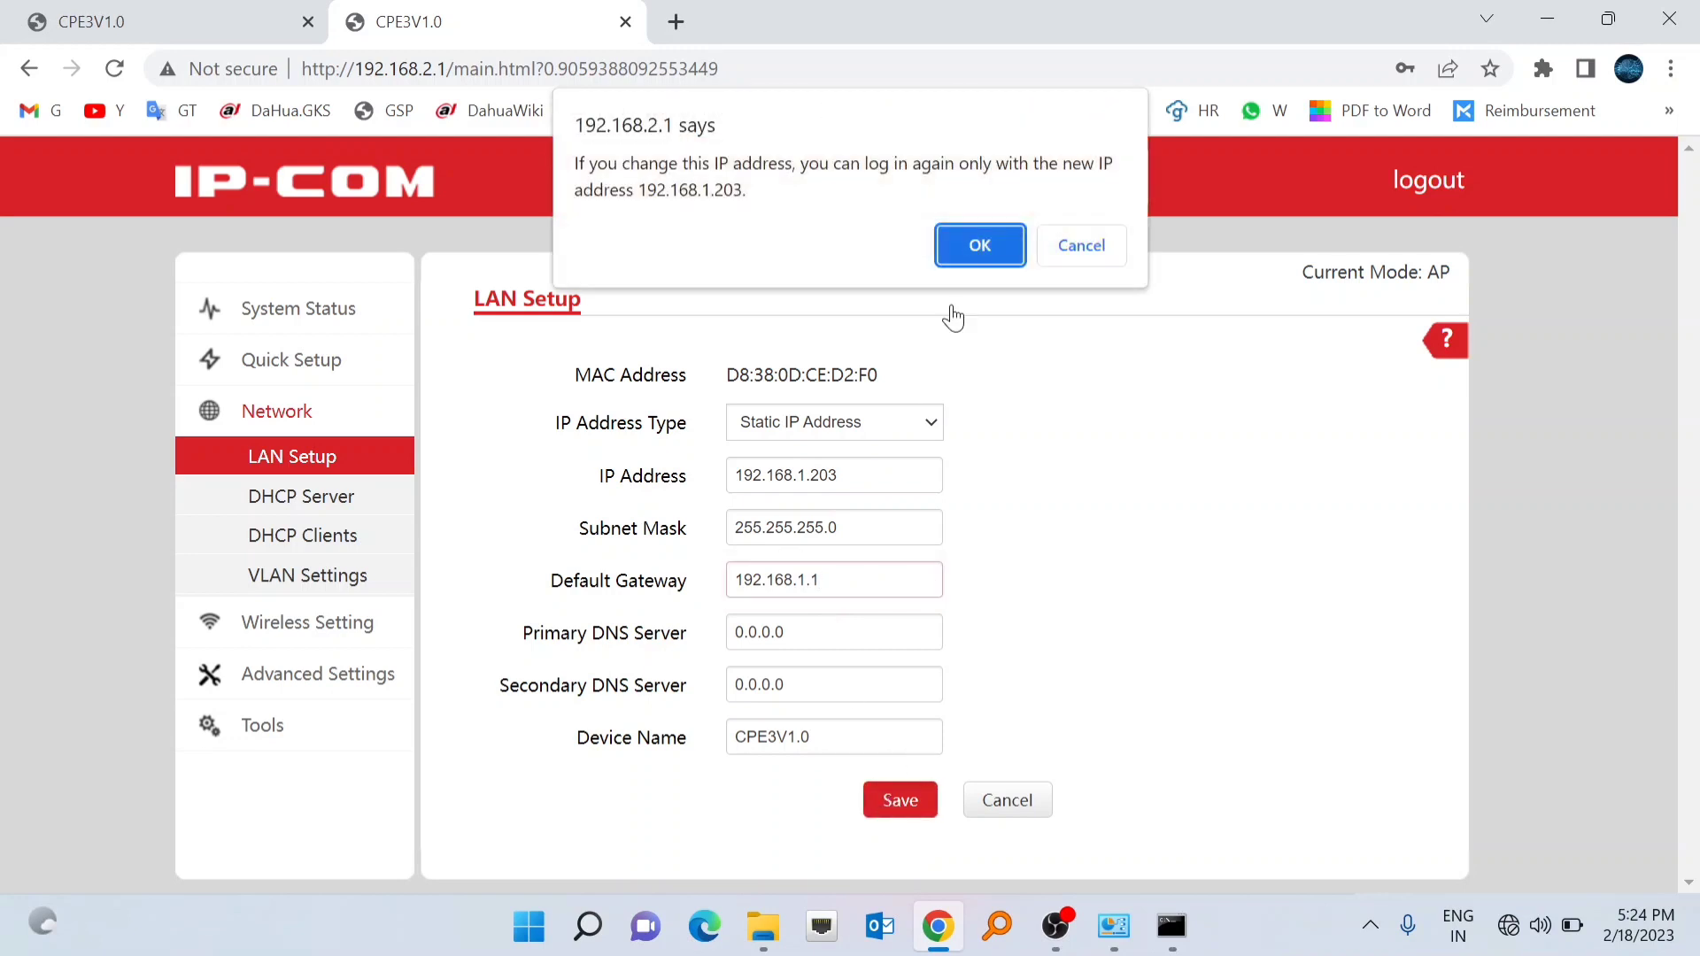
pyautogui.click(974, 244)
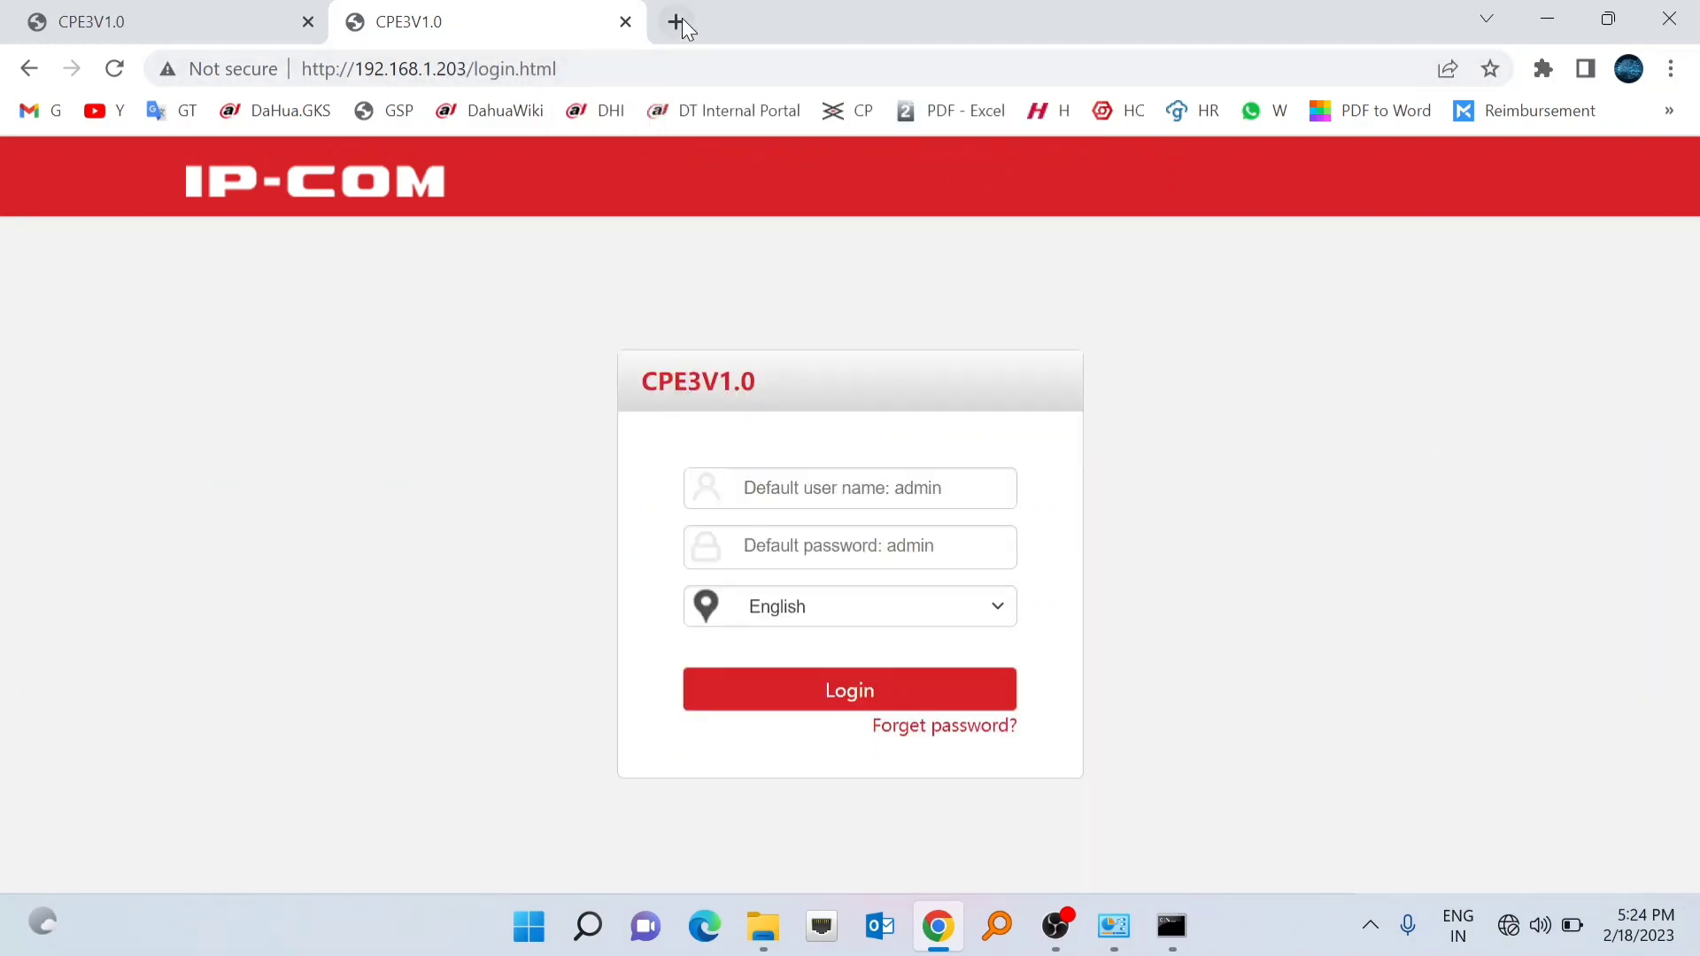
pyautogui.click(676, 21)
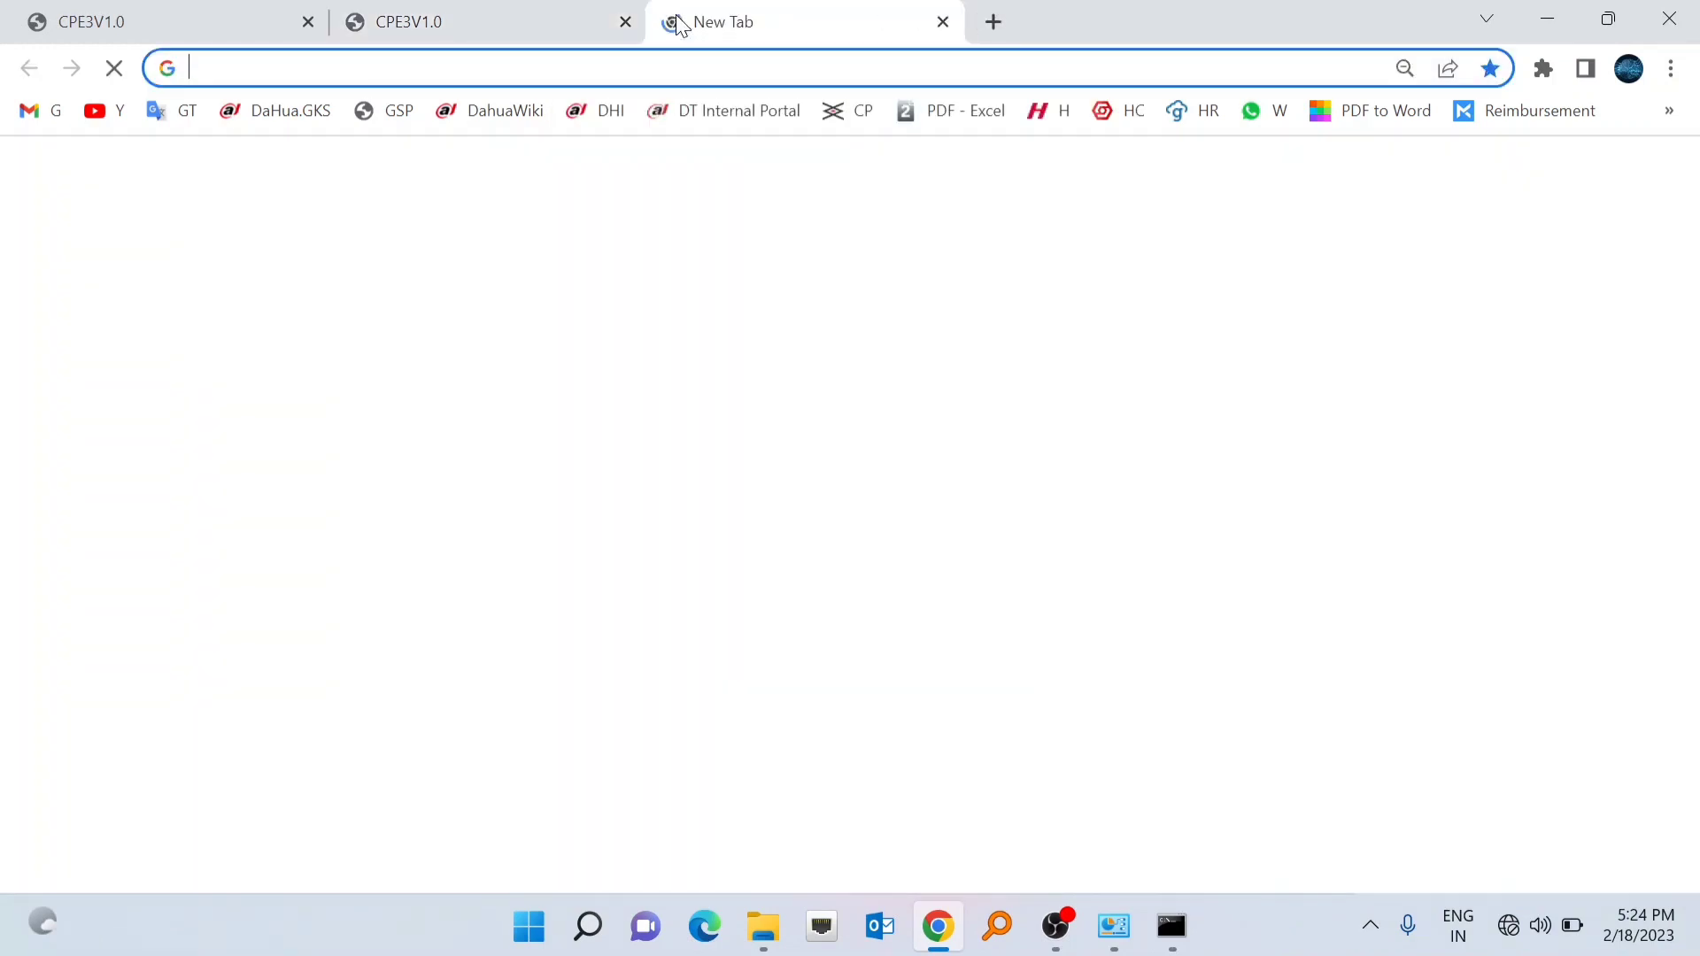
# - Close the old 192.168.2.1 tab and load the CPE login page at 192.168.1.203
pyautogui.click(607, 64)
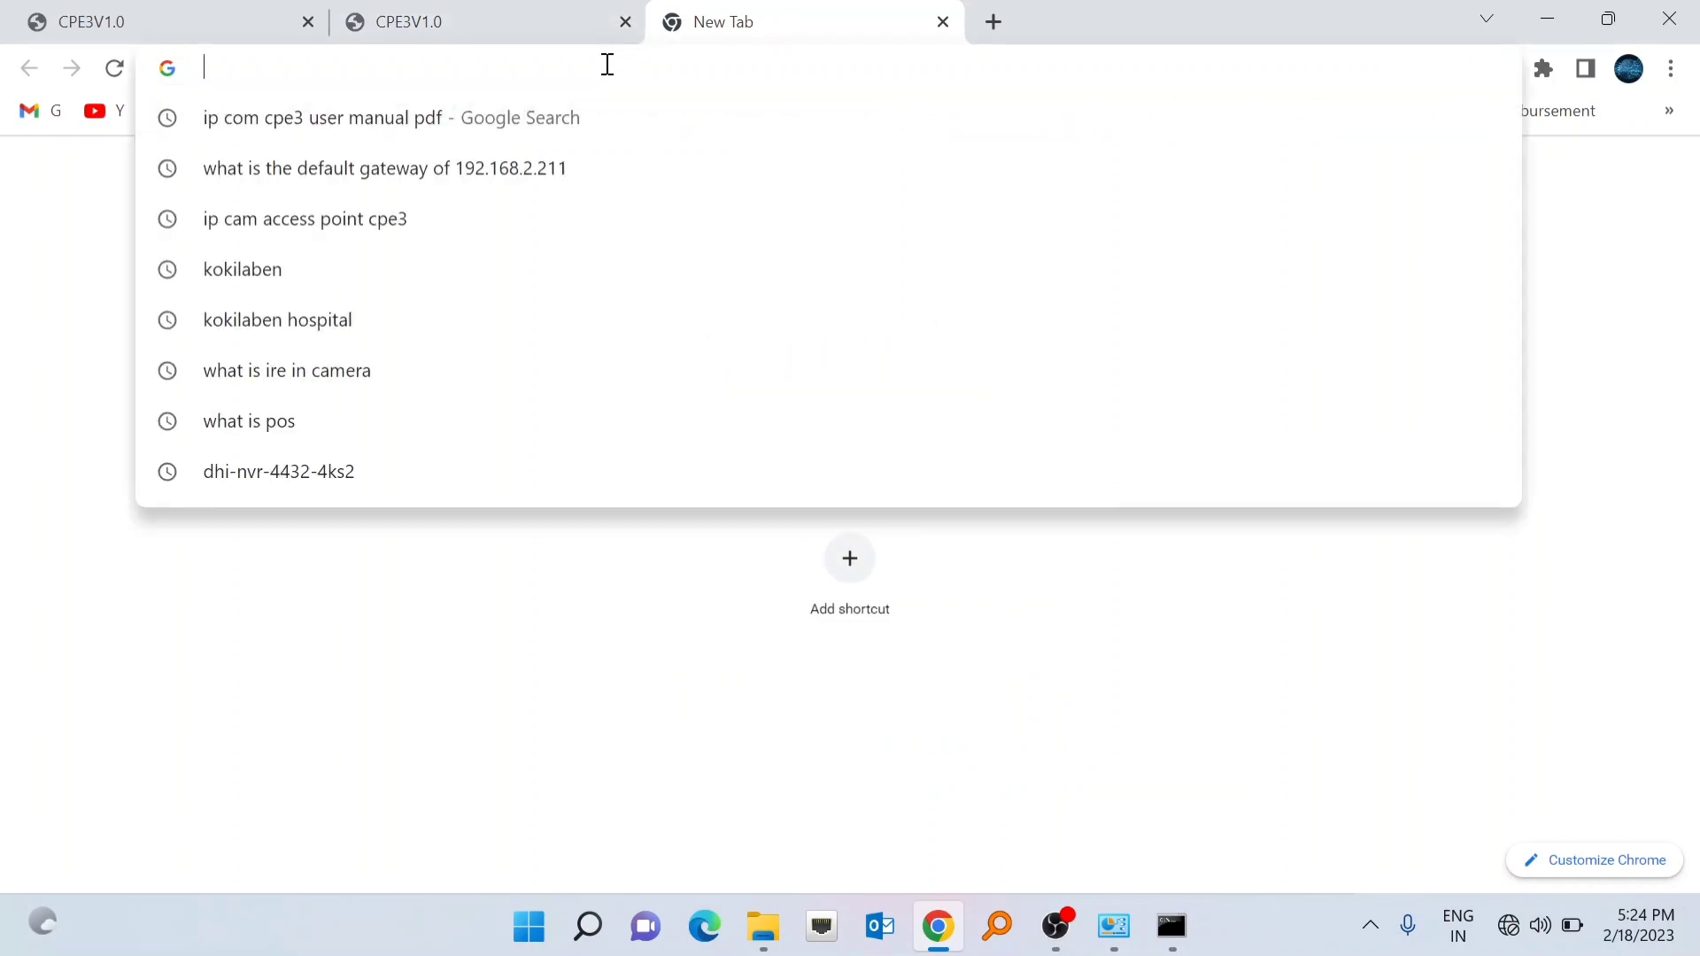
pyautogui.click(625, 21)
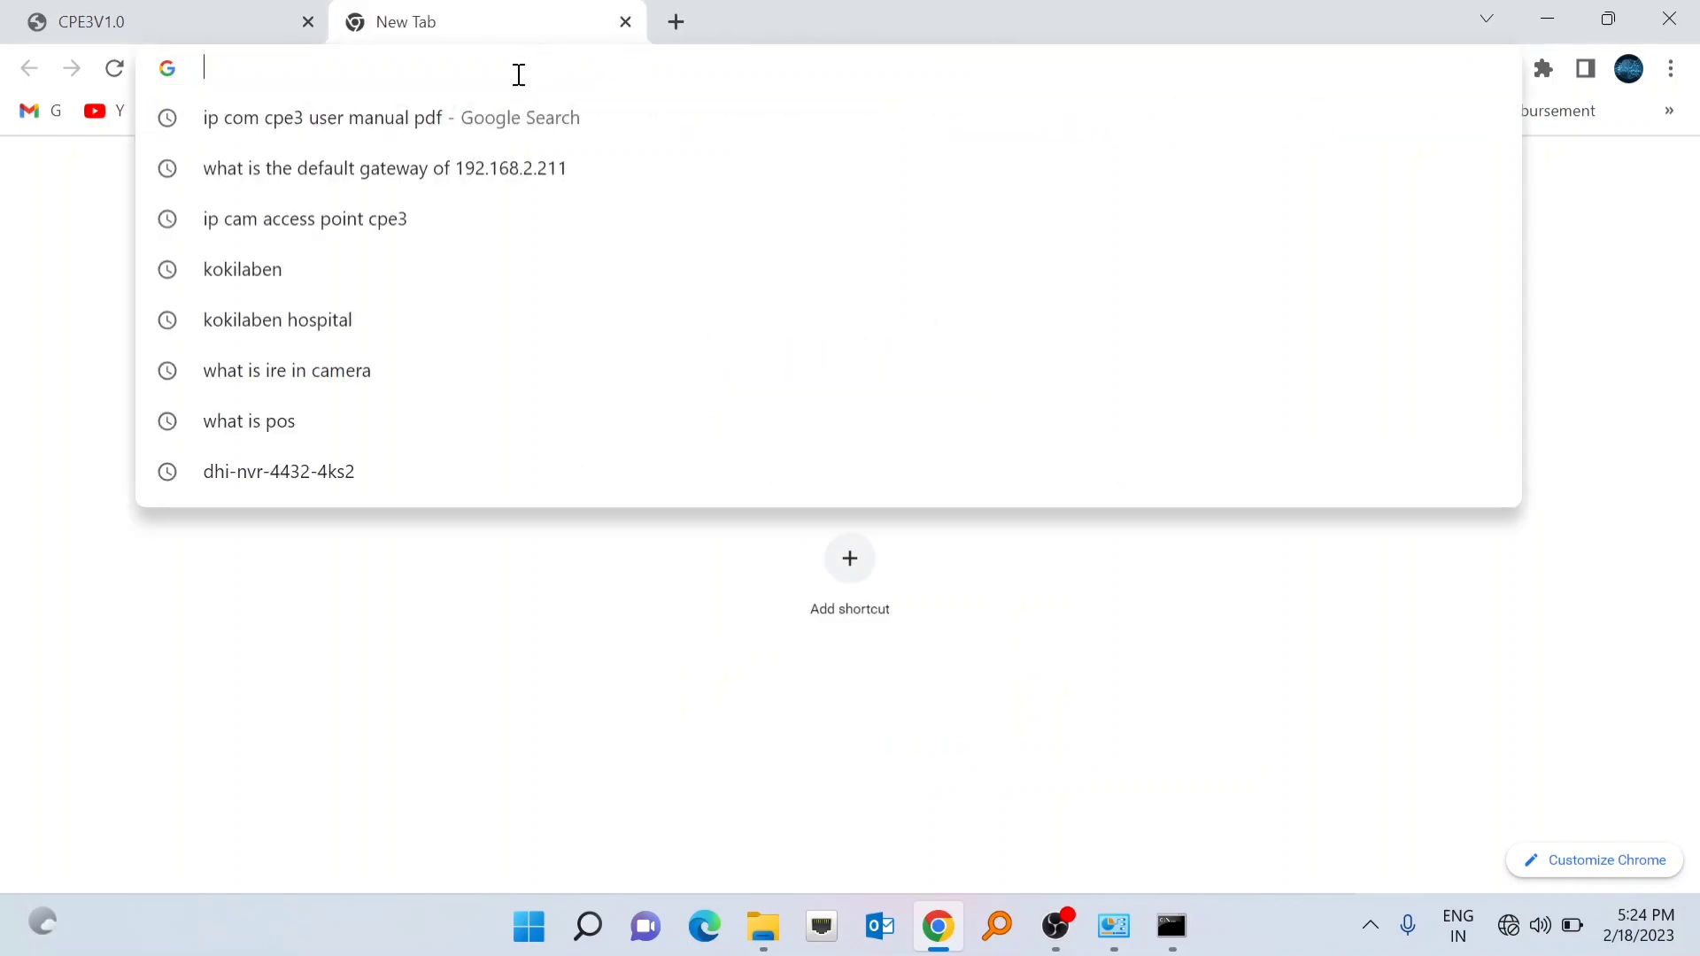
pyautogui.write('19')
pyautogui.write('2')
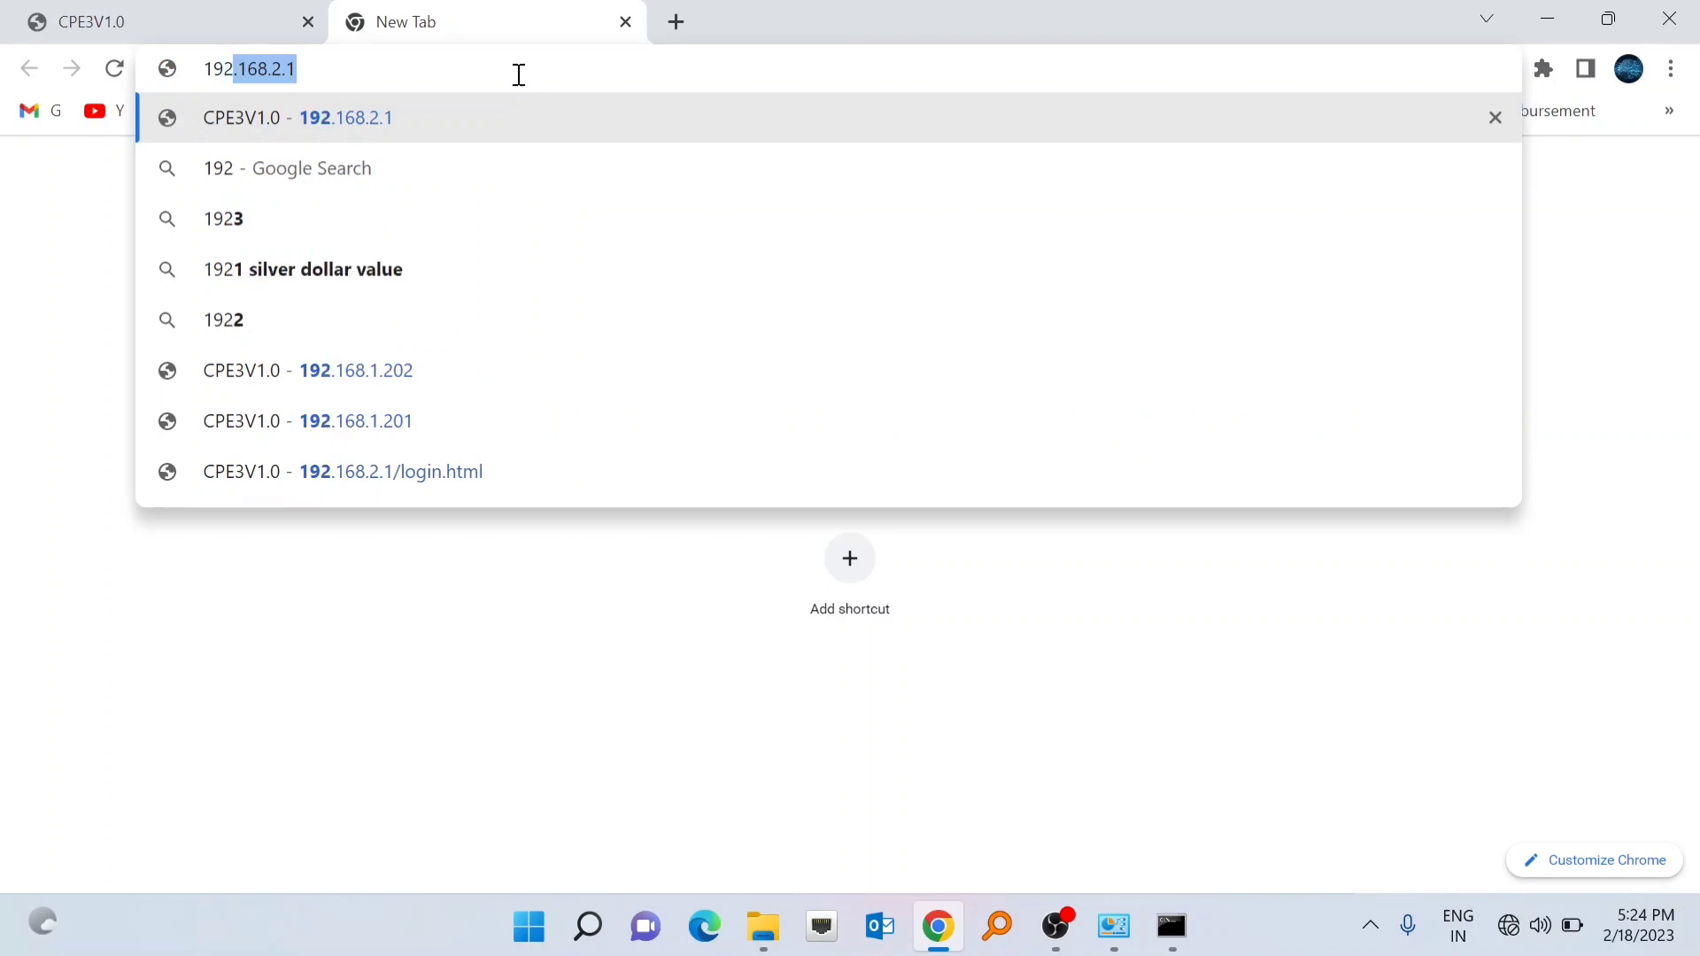
pyautogui.write('.168.')
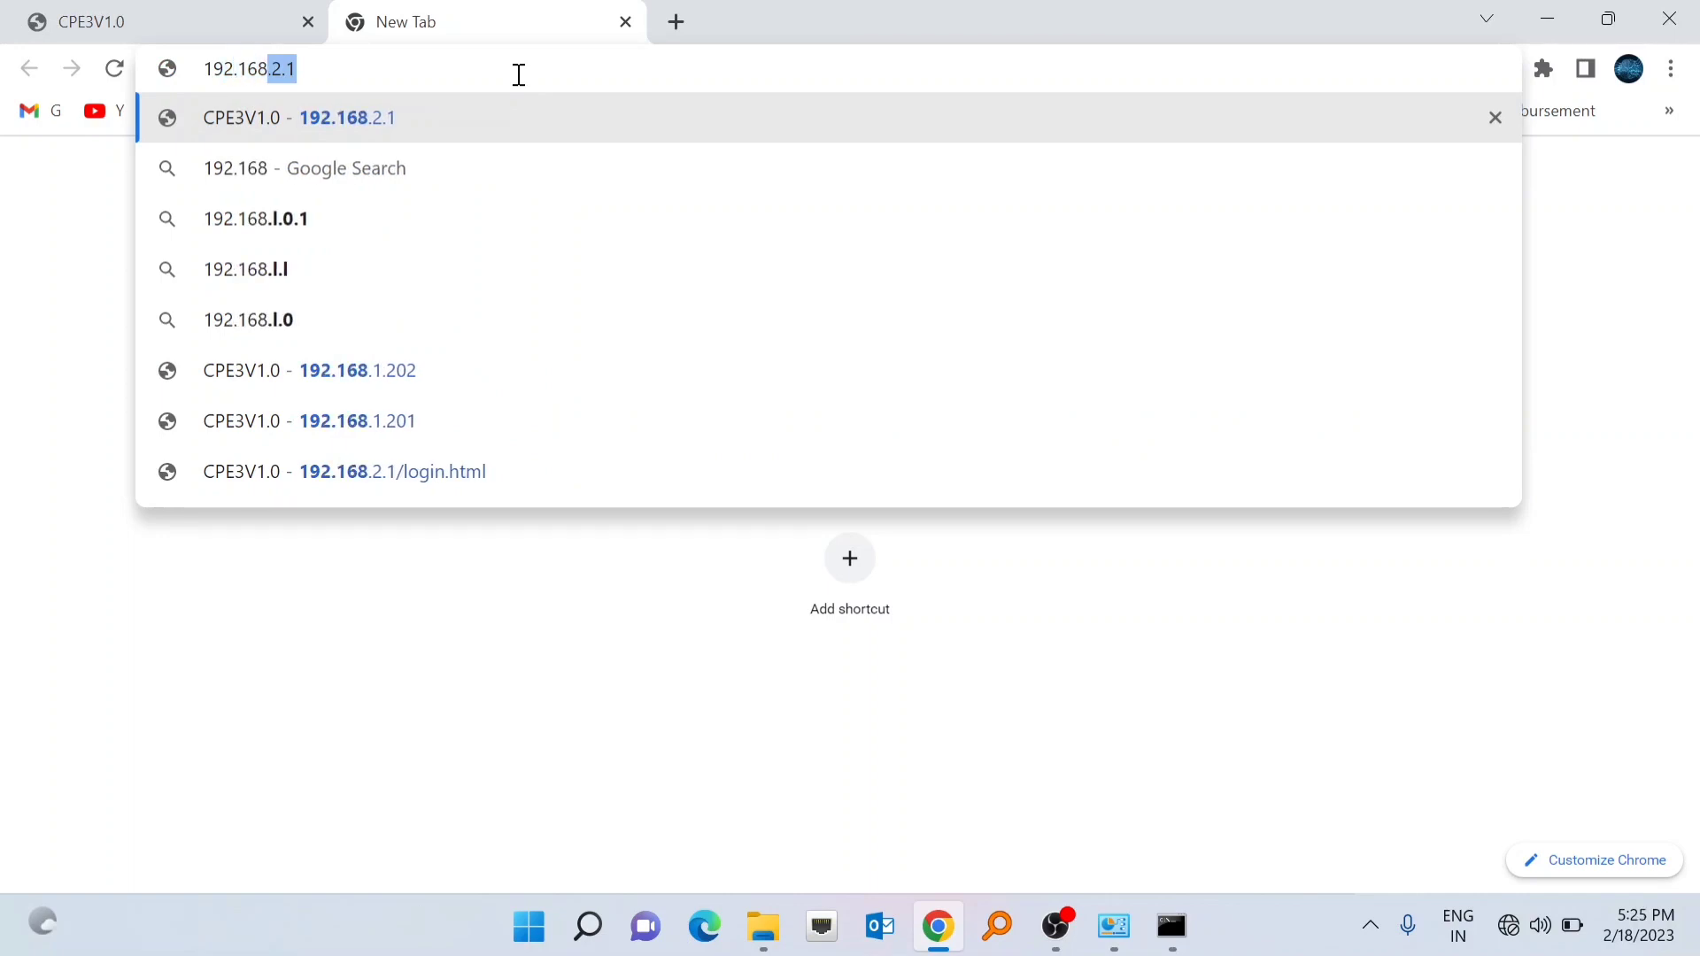
pyautogui.write('1.203')
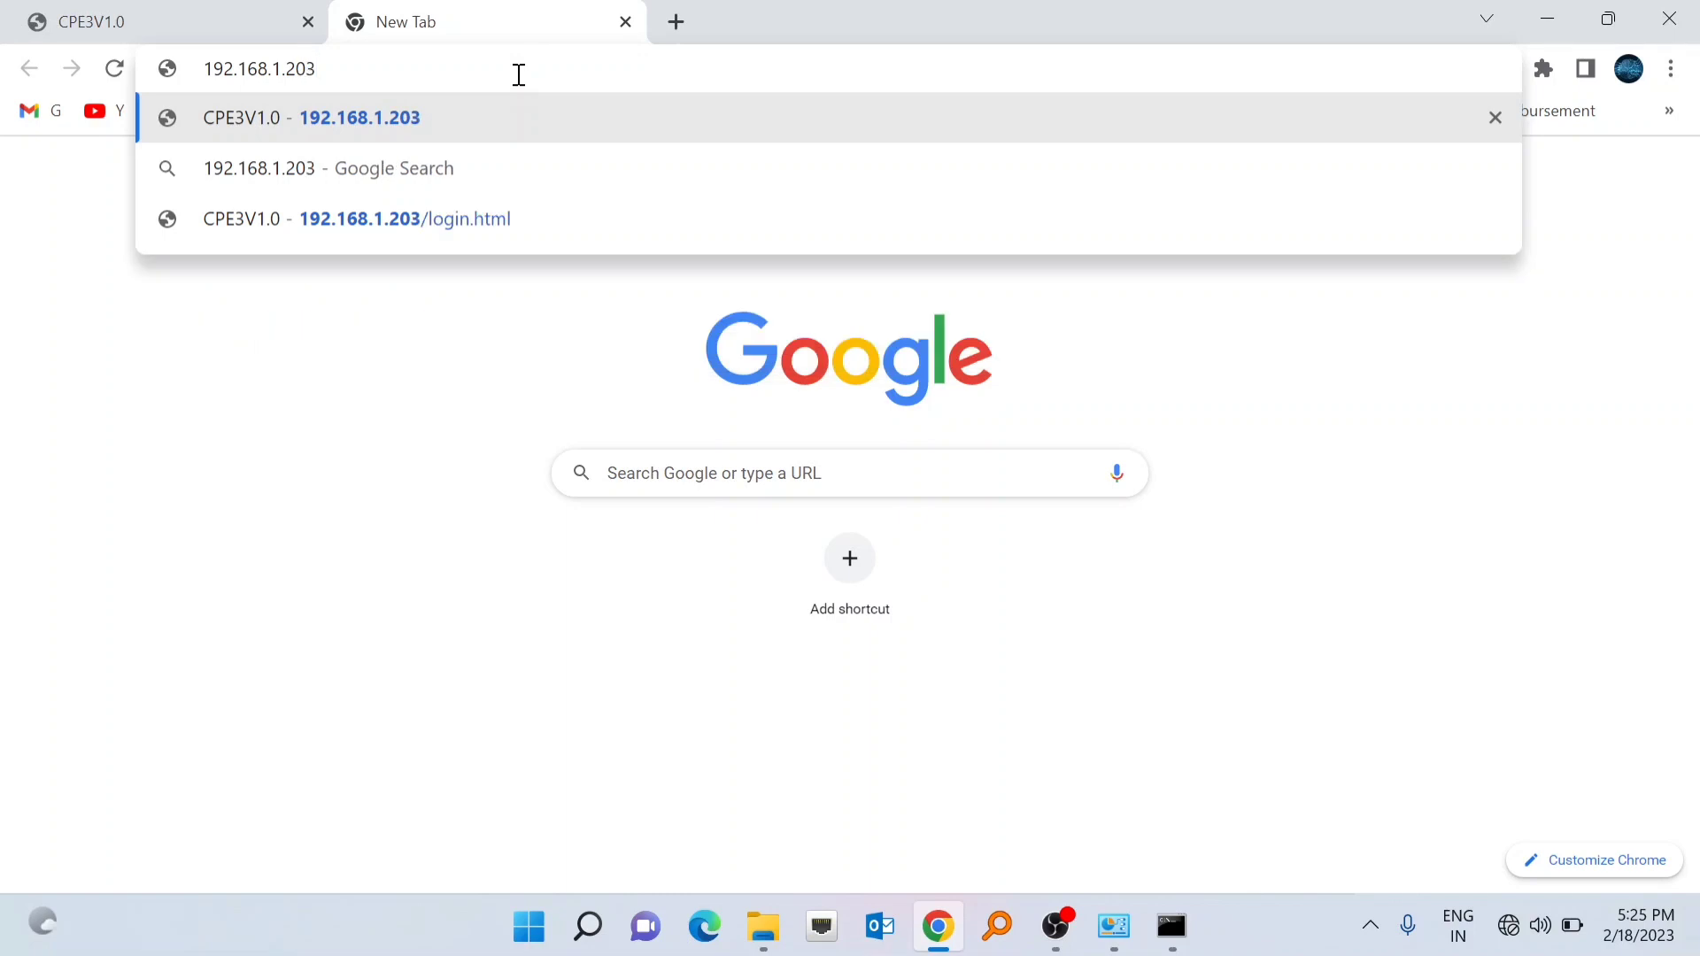
pyautogui.press('Return')
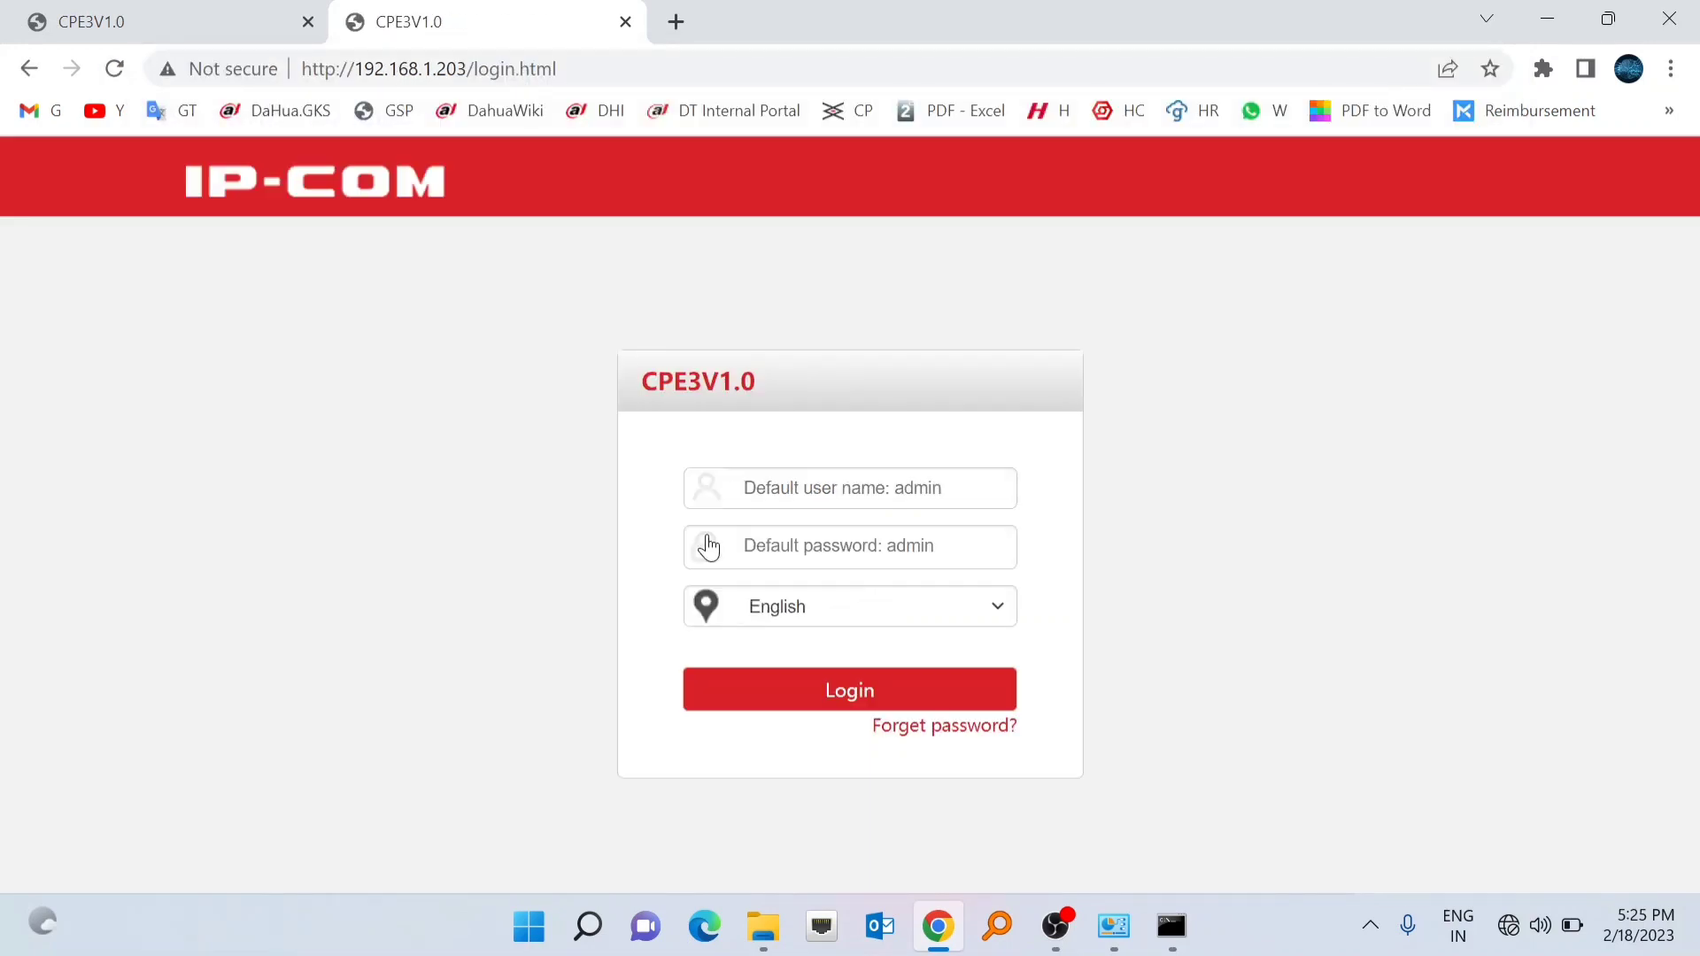
pyautogui.click(808, 489)
# - Log in to 192.168.1.203 as admin and decline the browser's save-password offer
pyautogui.write('admin')
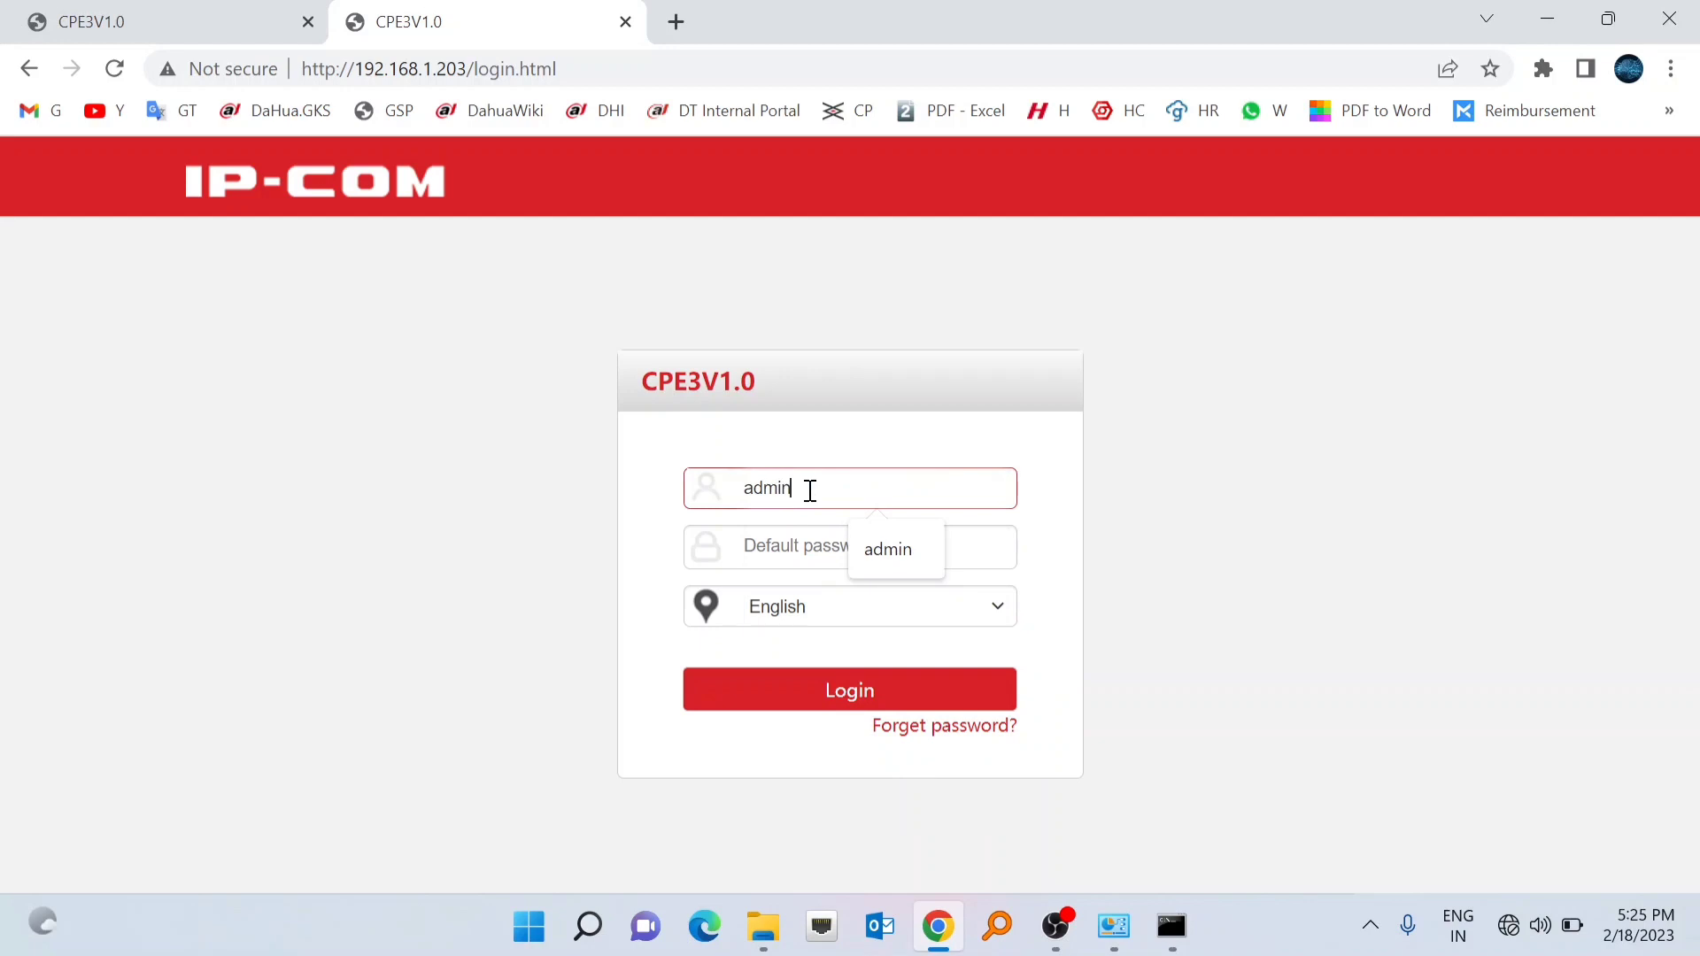
pyautogui.press('Tab')
pyautogui.write('a')
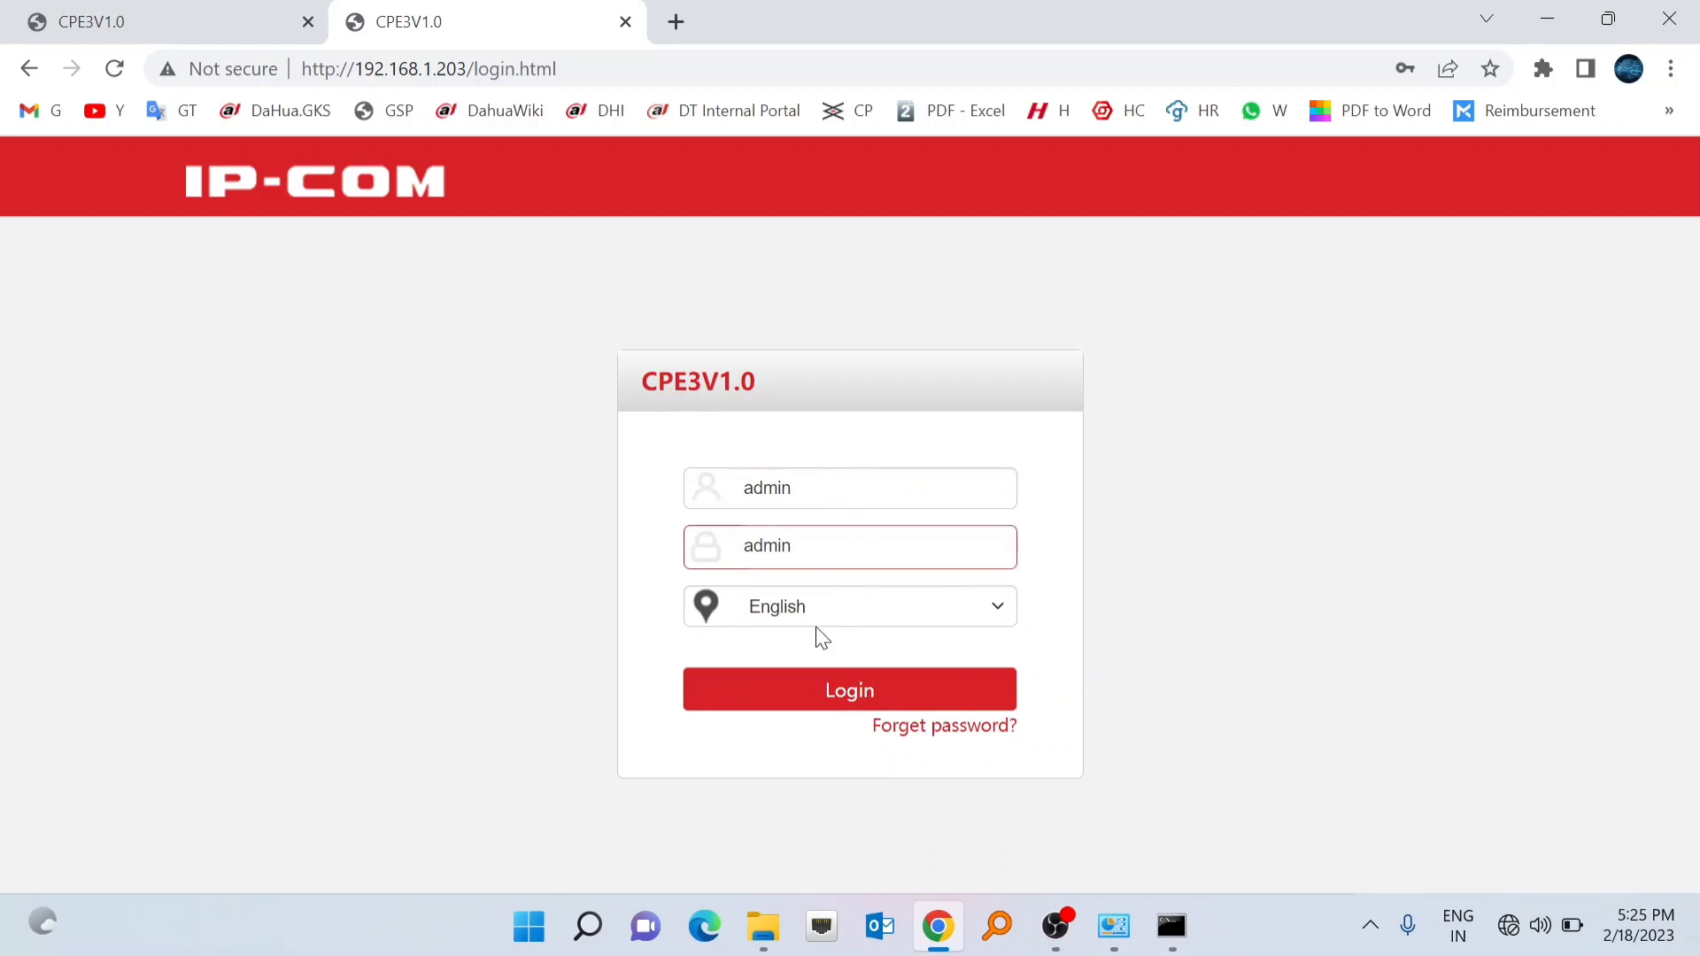
pyautogui.click(844, 698)
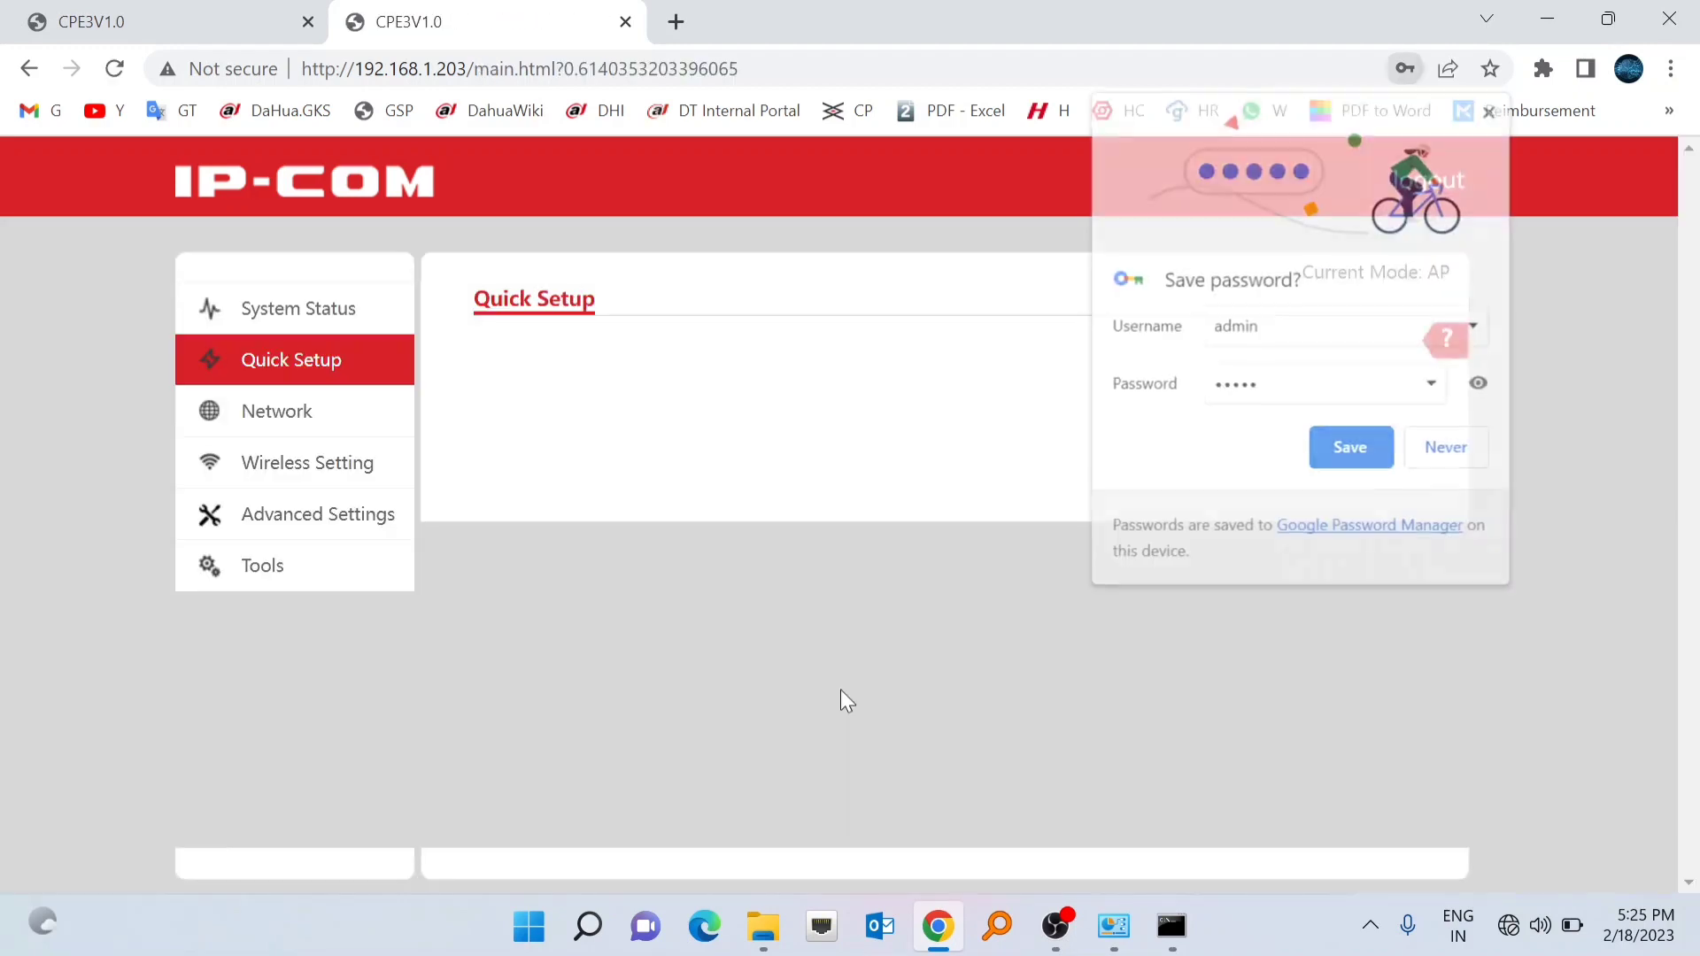
pyautogui.click(1448, 446)
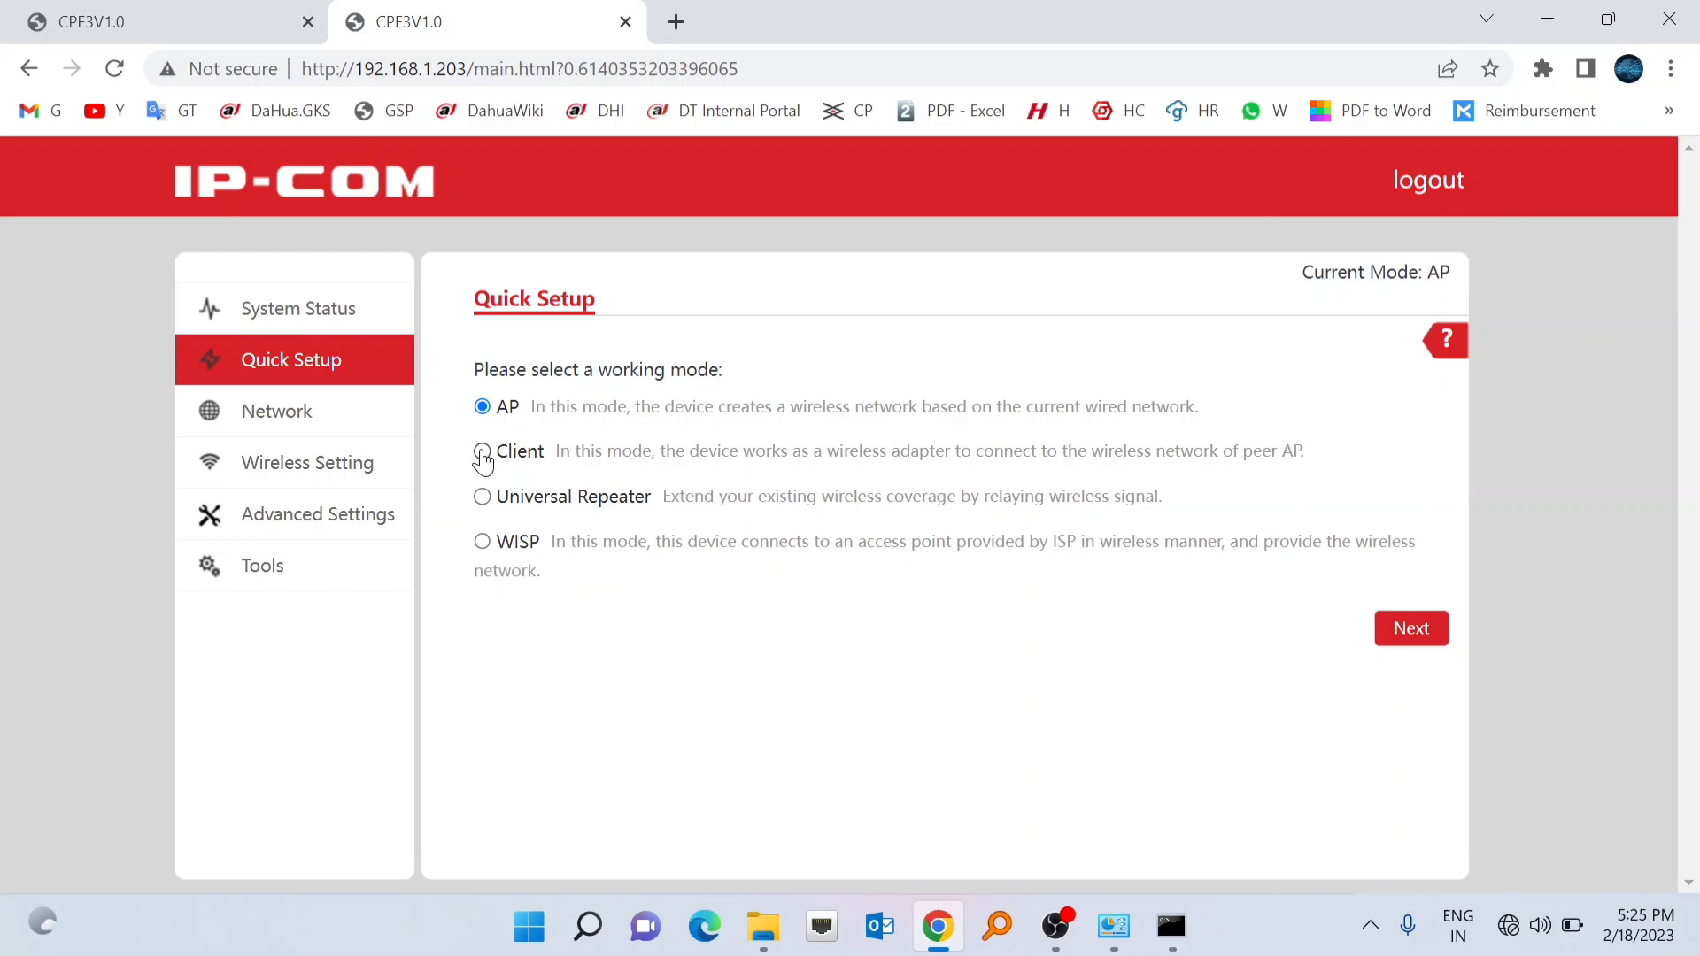
# - Select Client as the Quick Setup working mode
pyautogui.click(483, 453)
pyautogui.click(209, 574)
pyautogui.click(210, 574)
pyautogui.click(296, 420)
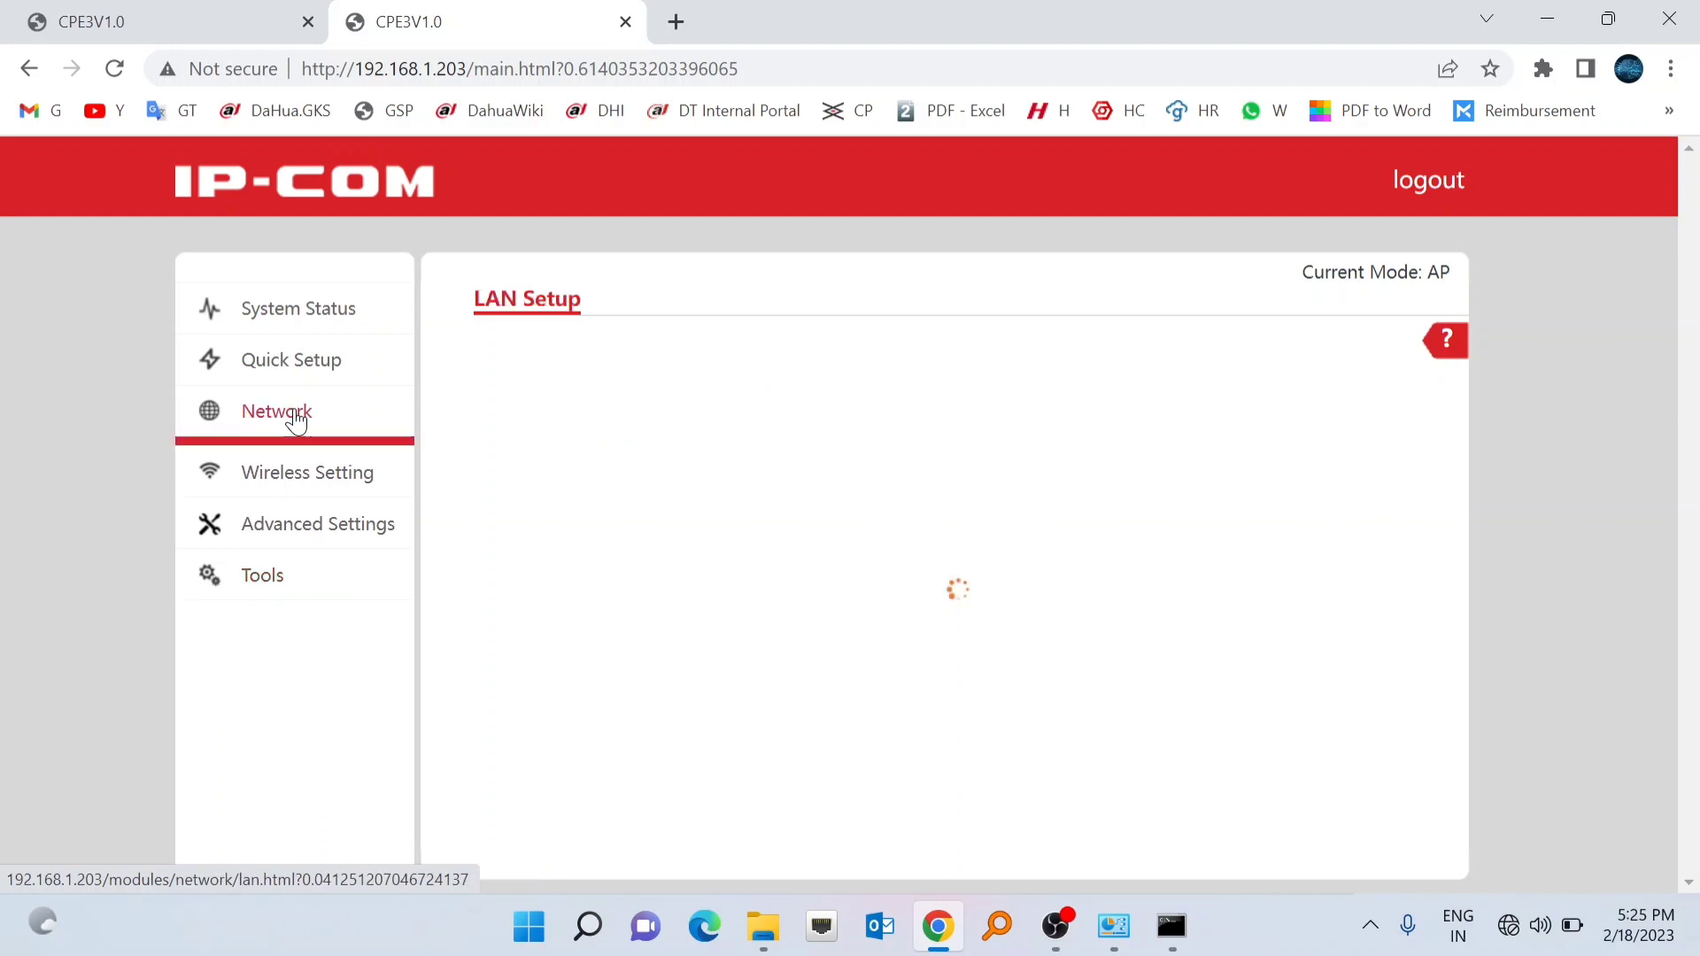
pyautogui.click(292, 370)
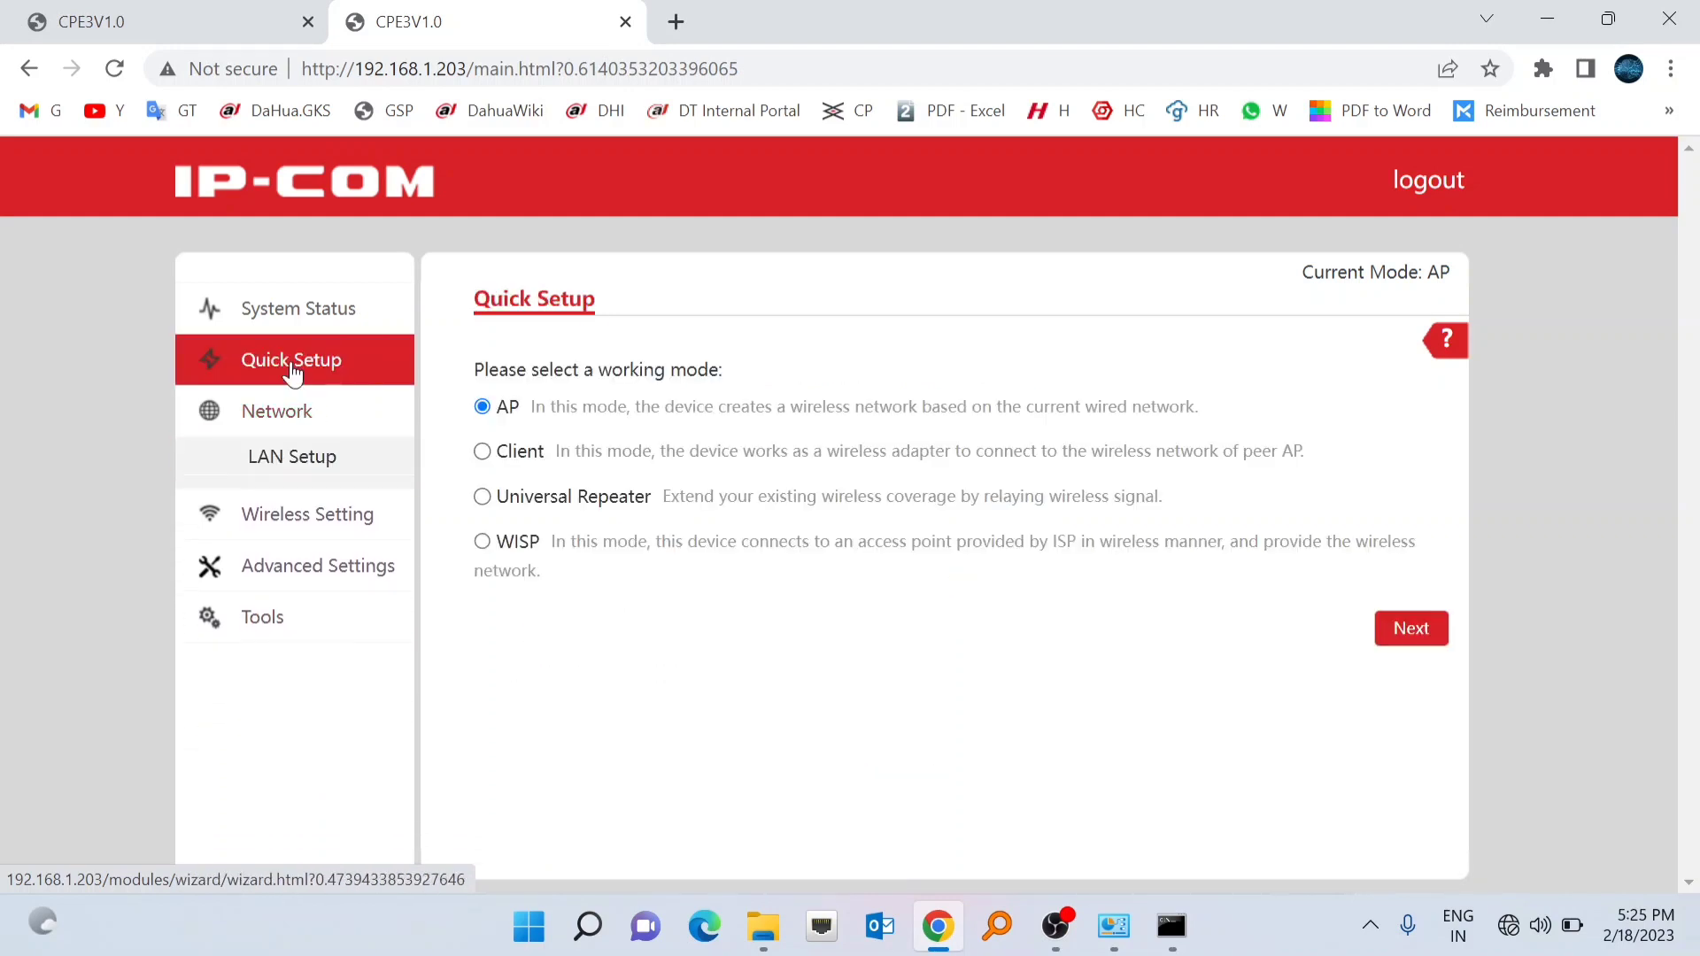
pyautogui.click(482, 453)
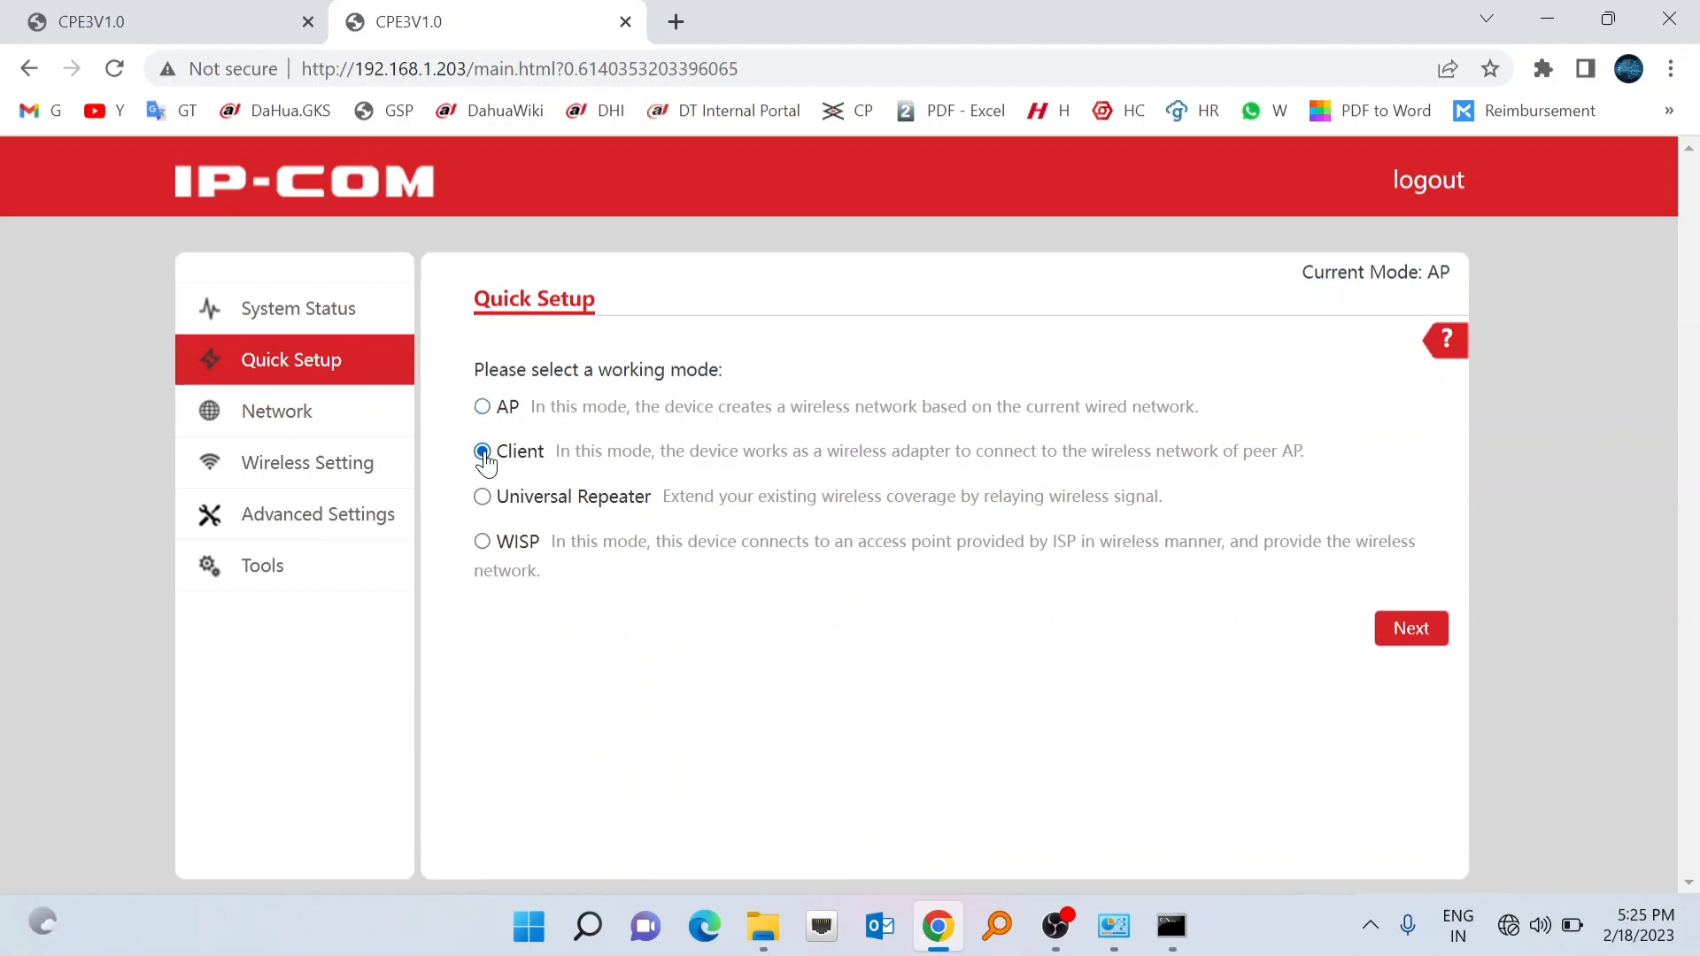
# - Pick peer AP Elevtor-01 from the scan, enter its WPA2-PSK/AES security key, and accept
pyautogui.click(1406, 635)
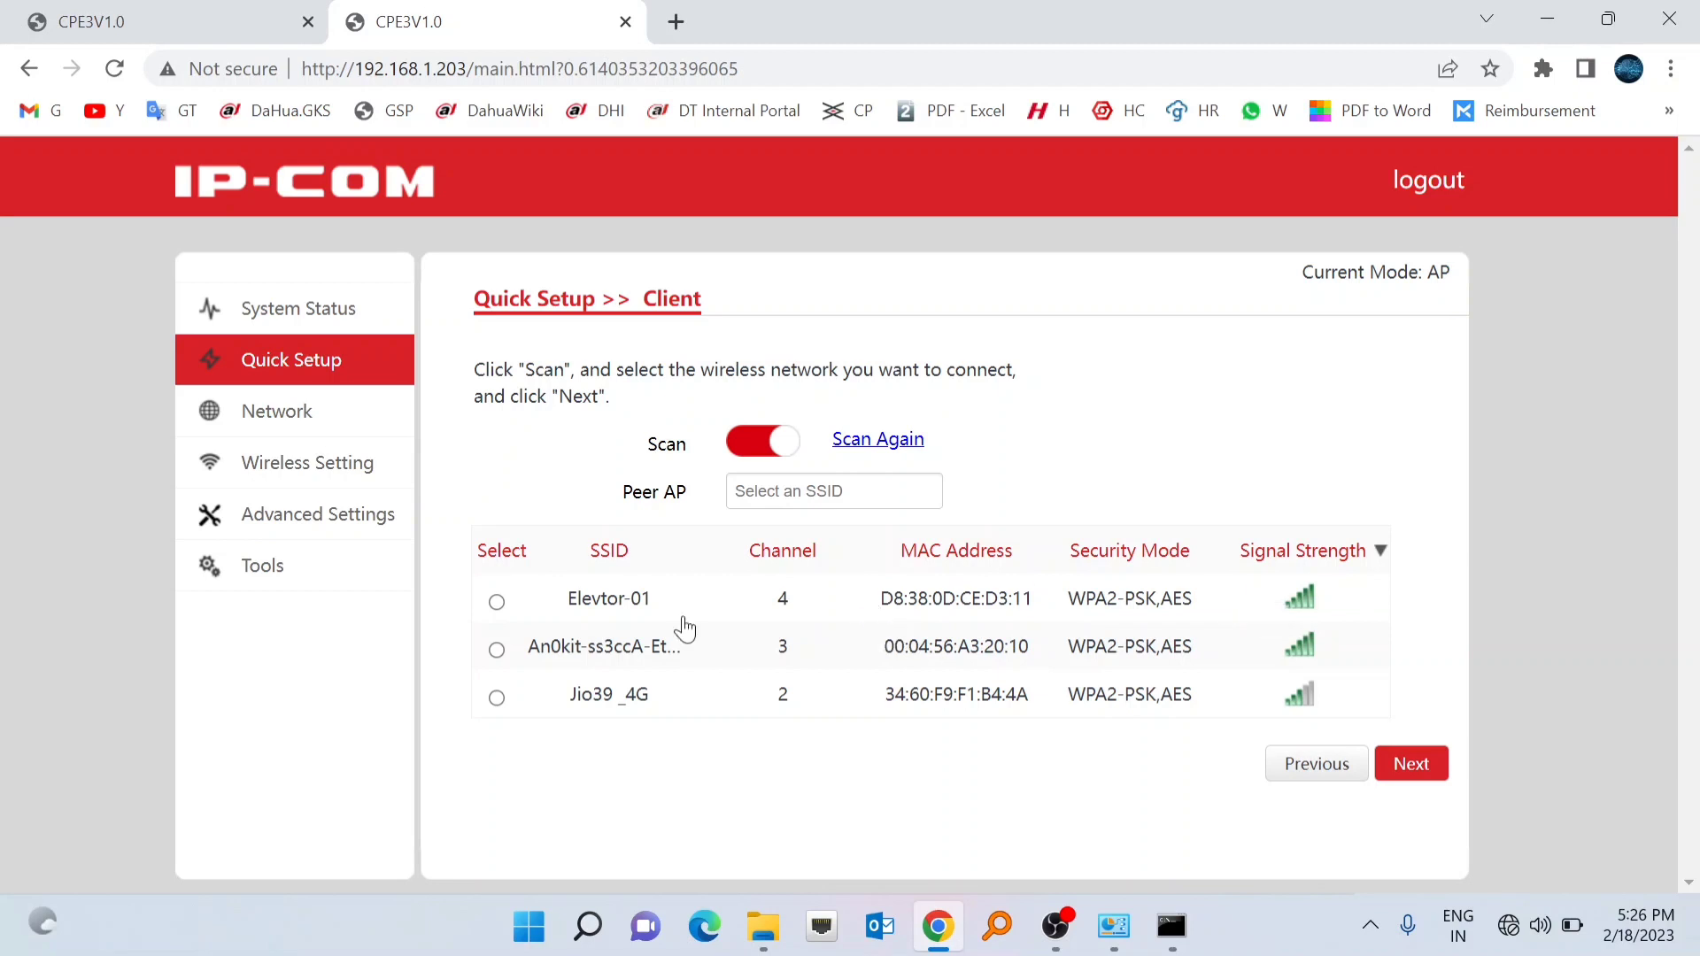
pyautogui.click(496, 603)
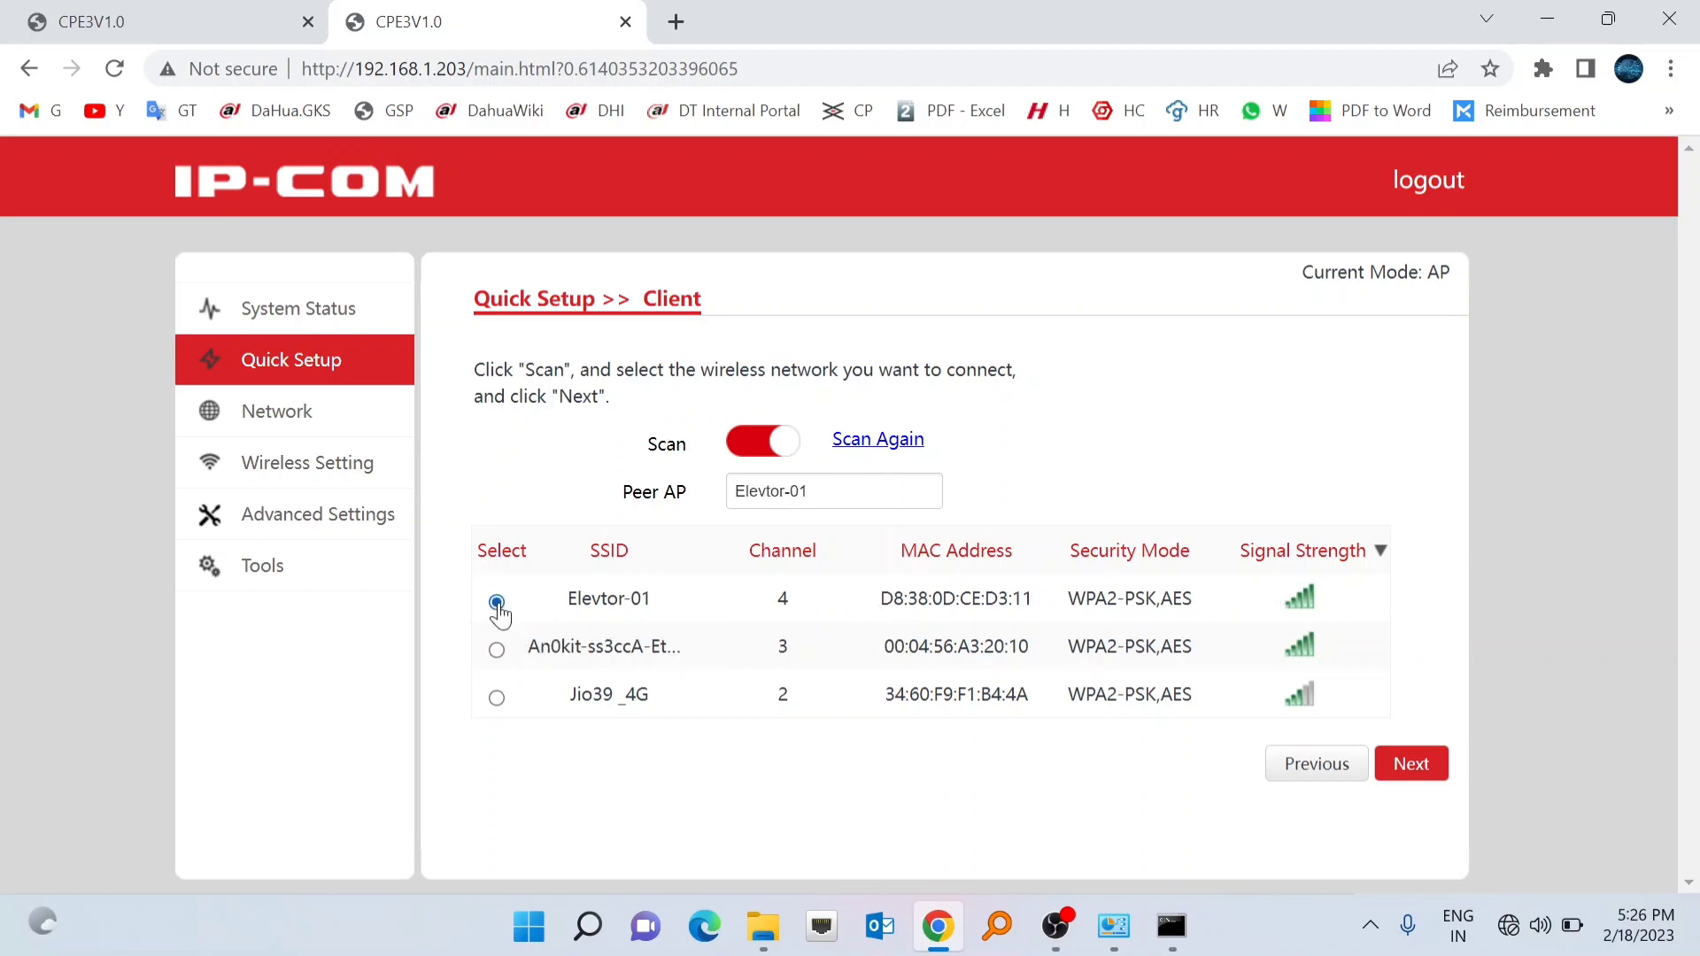
pyautogui.click(1414, 766)
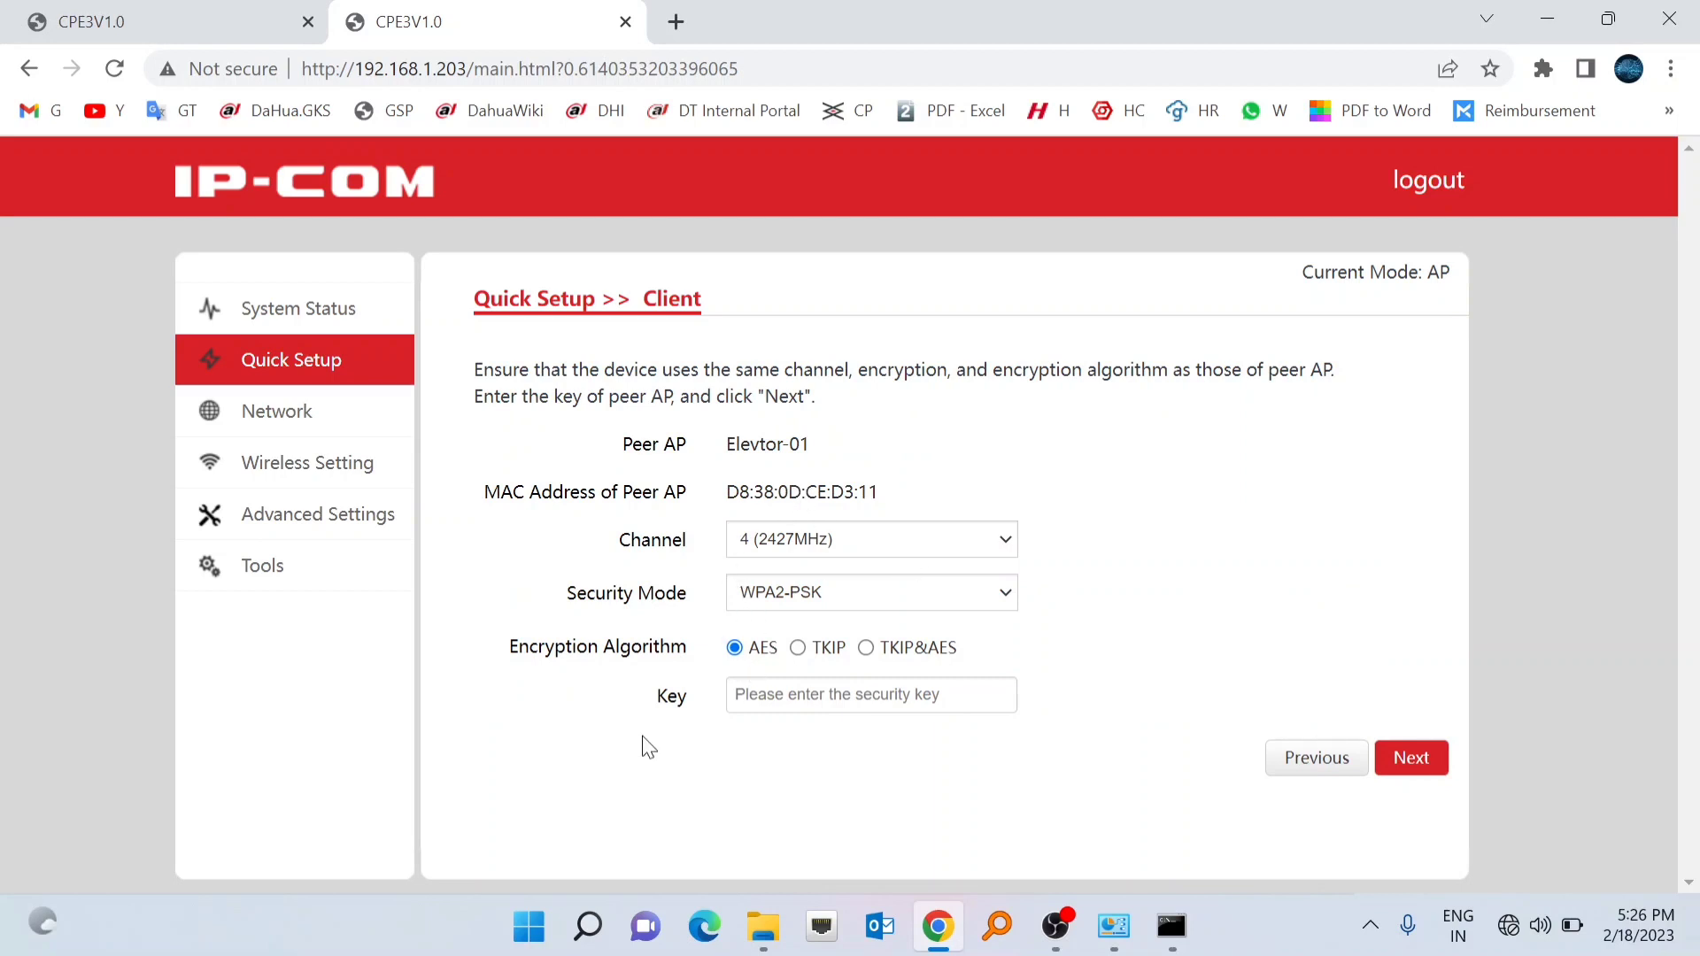
pyautogui.click(760, 696)
pyautogui.write('123')
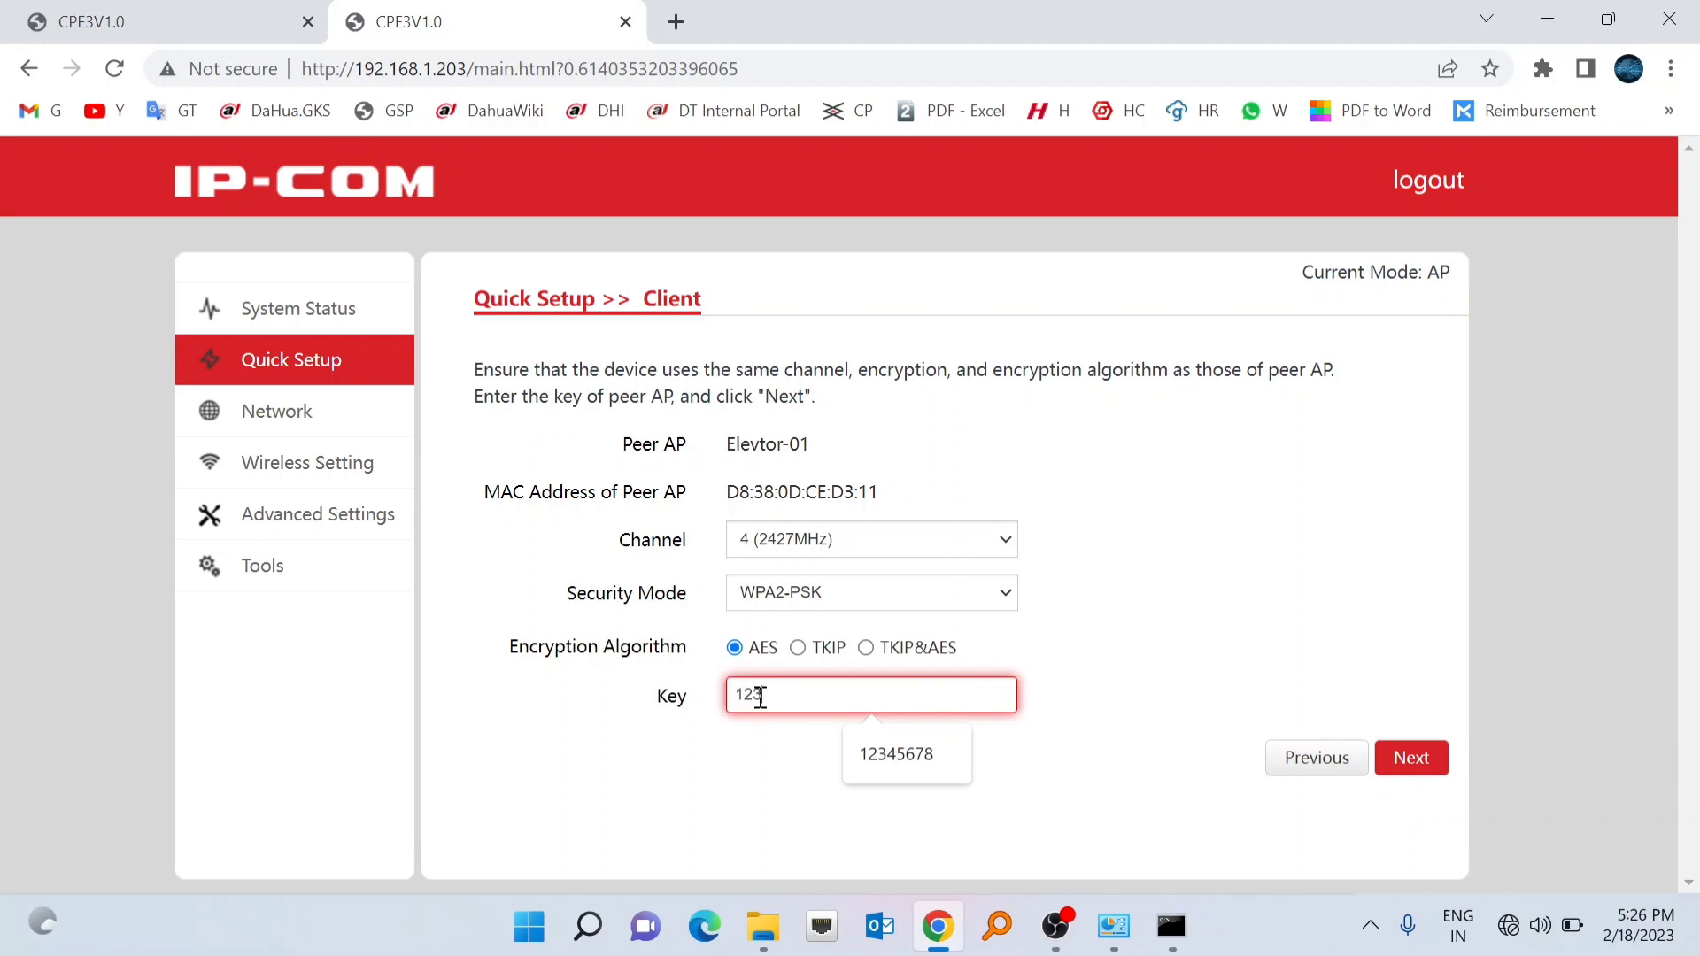
pyautogui.write('45678')
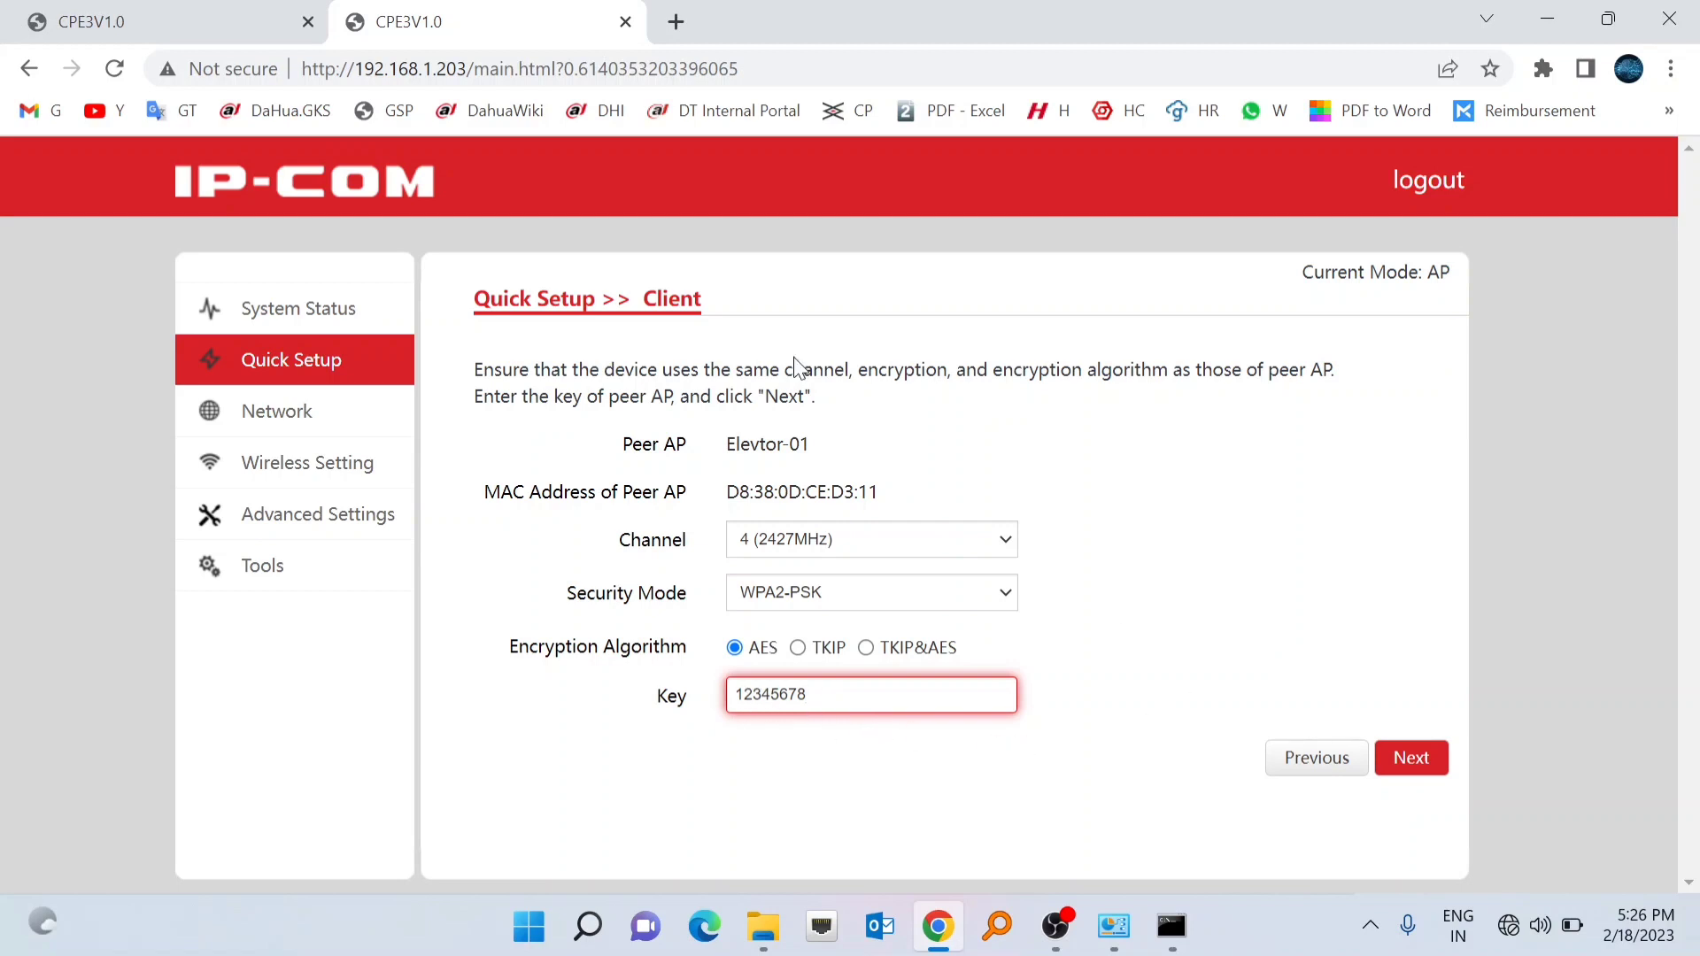
pyautogui.click(1408, 760)
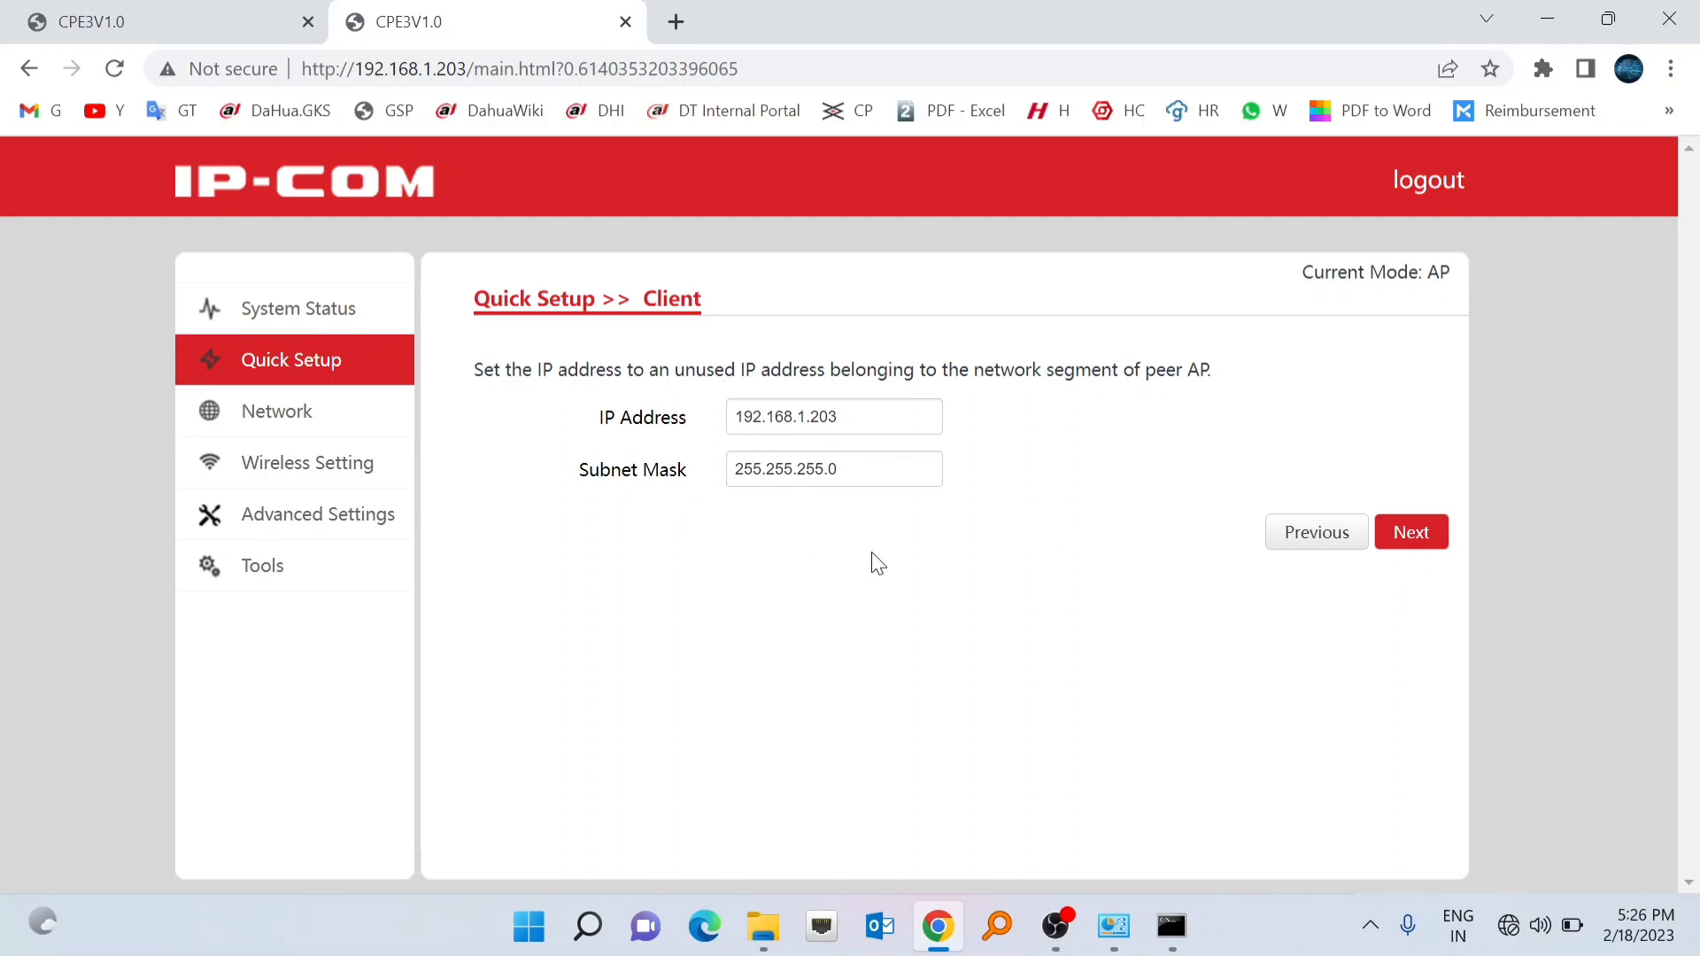
# - Accept the 192.168.1.203 IP settings and save Client mode, rebooting the device
pyautogui.click(1417, 535)
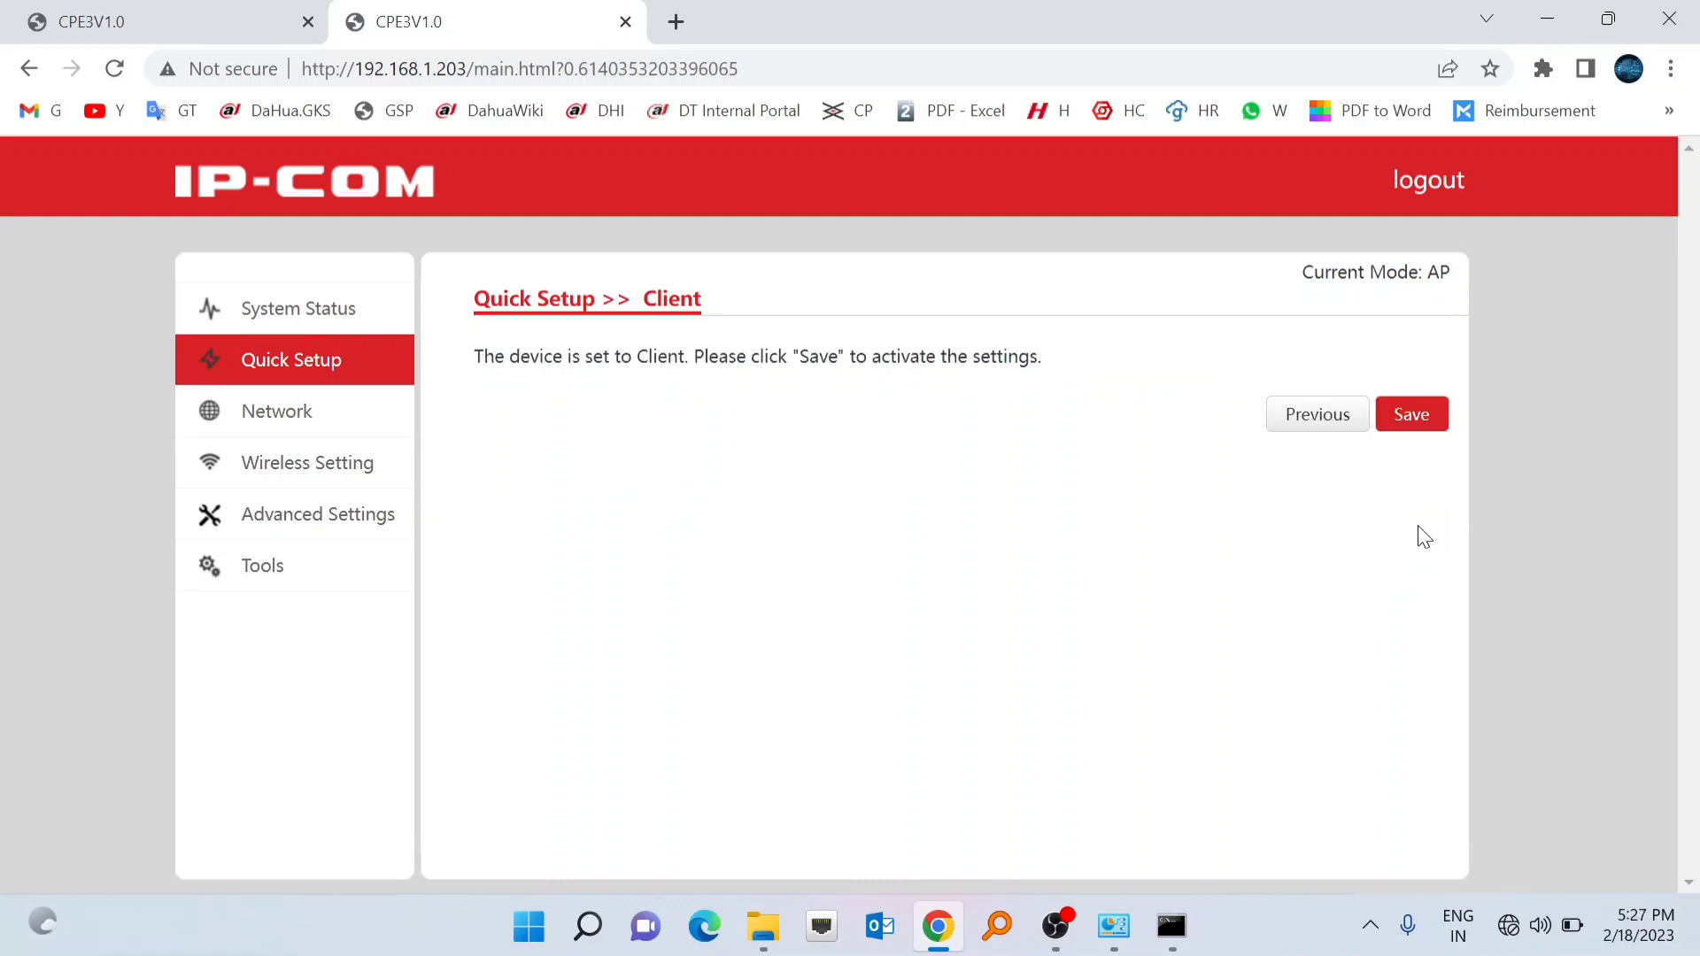
pyautogui.click(1411, 418)
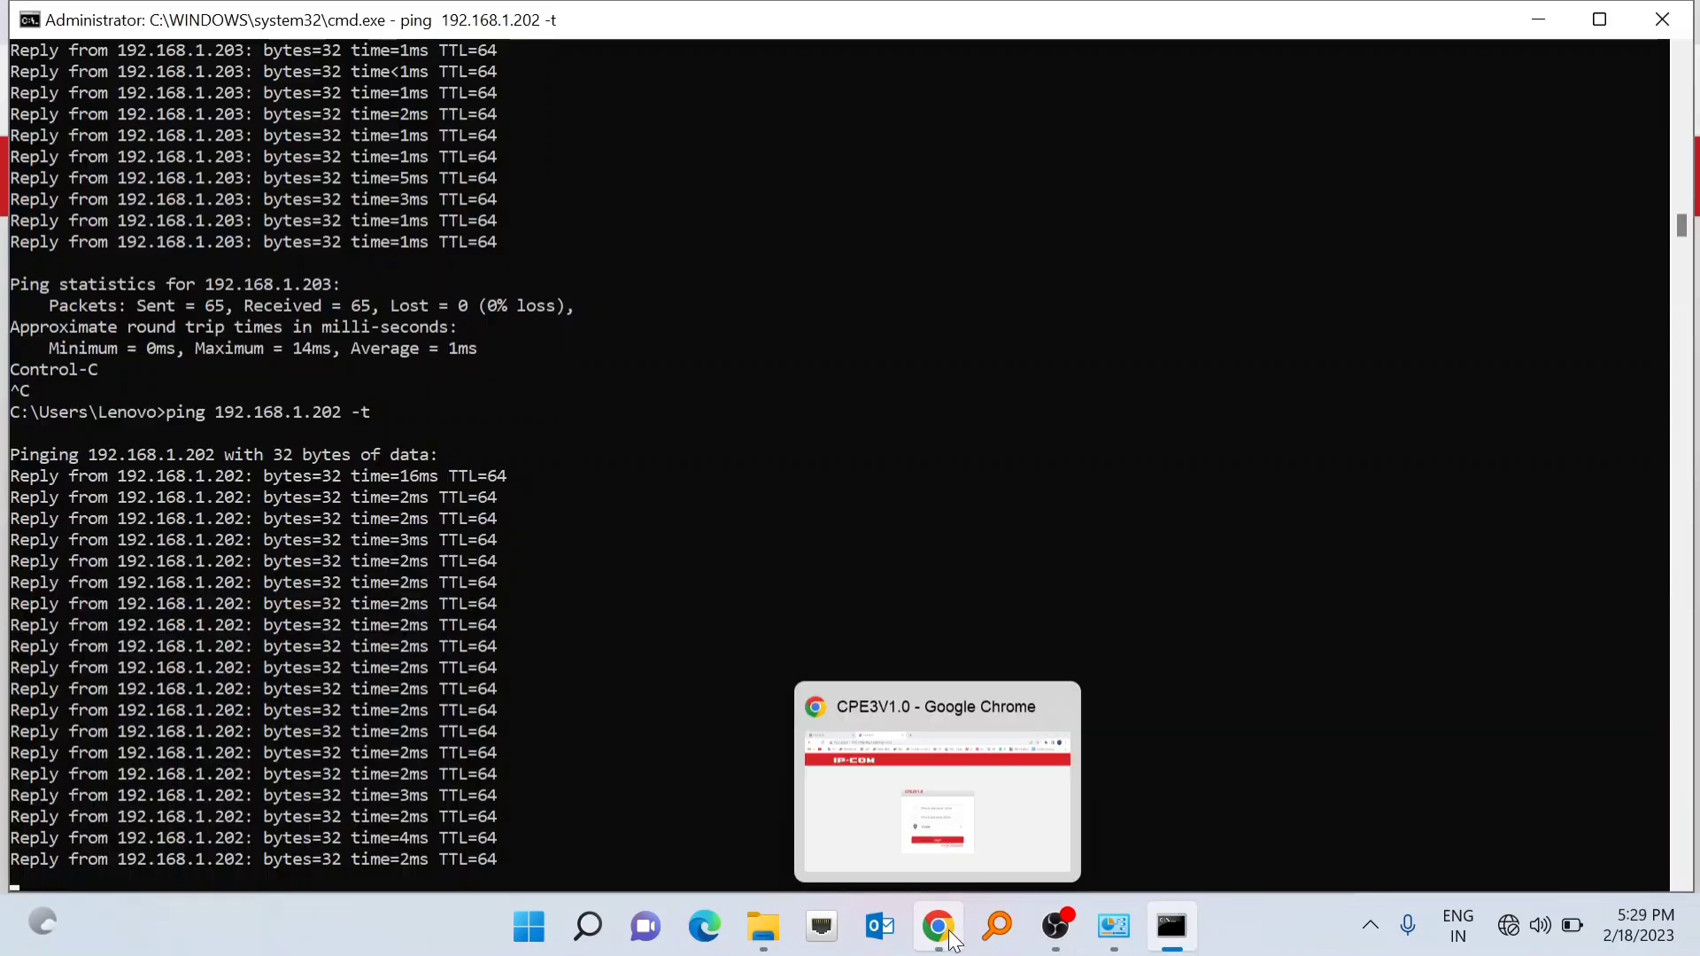
pyautogui.click(938, 926)
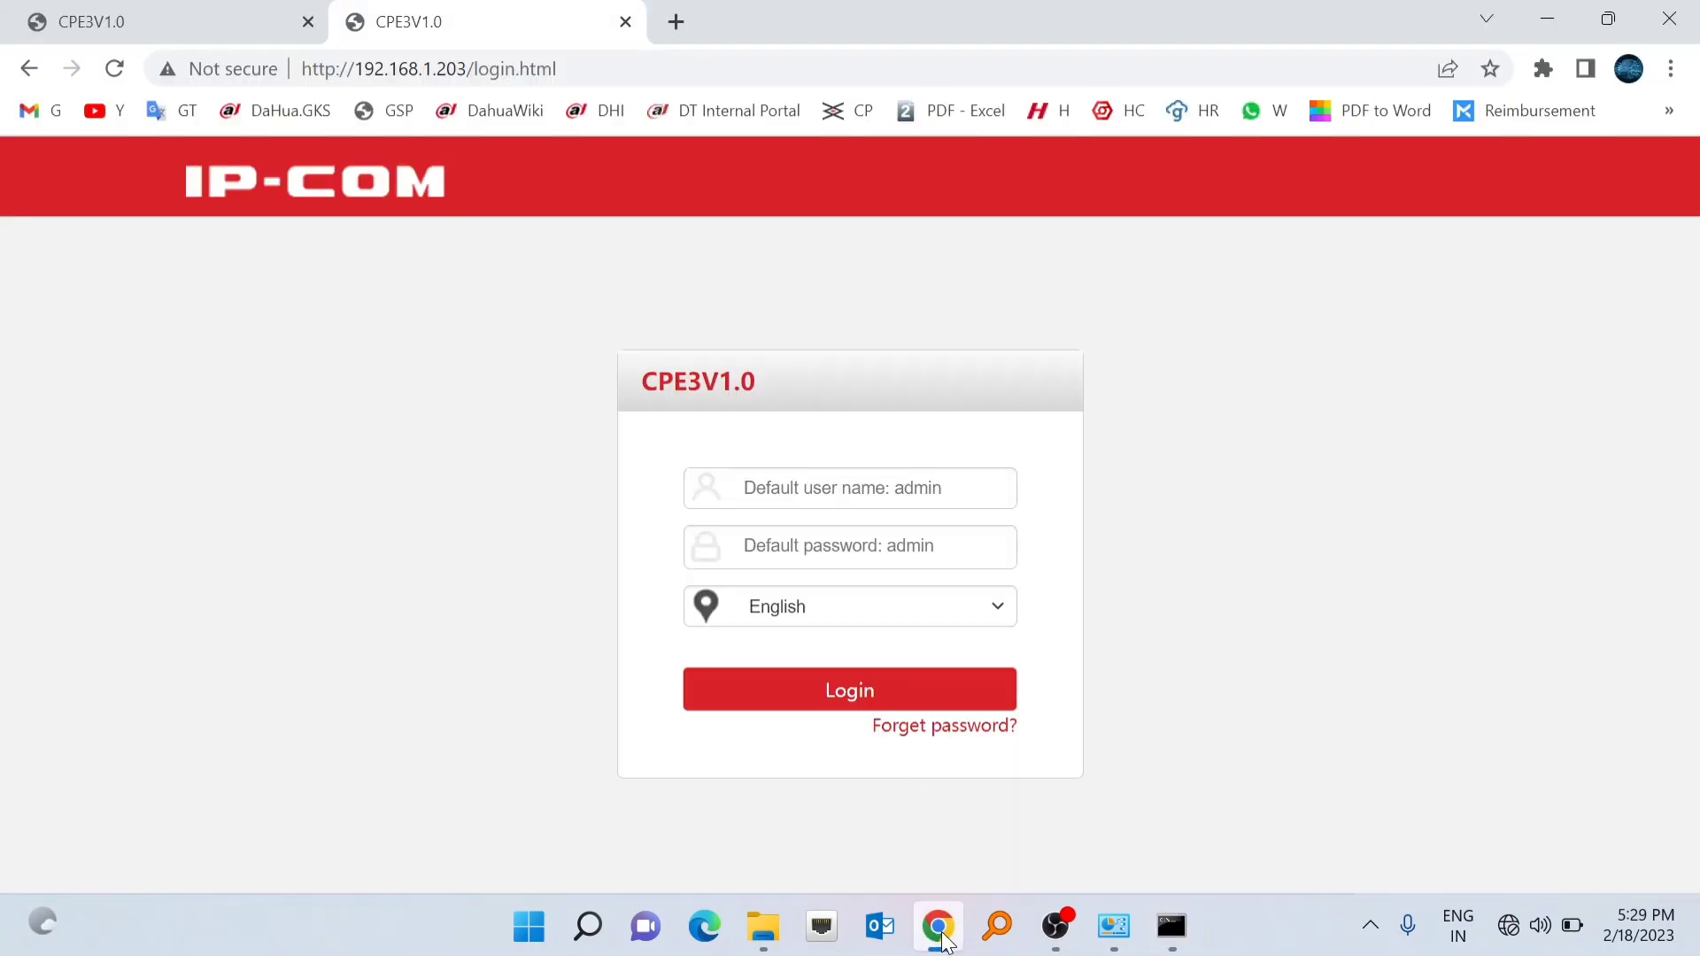
# - Close the rebooted device's tab and load 192.168.1.202 in a fresh tab
pyautogui.click(625, 21)
pyautogui.click(357, 21)
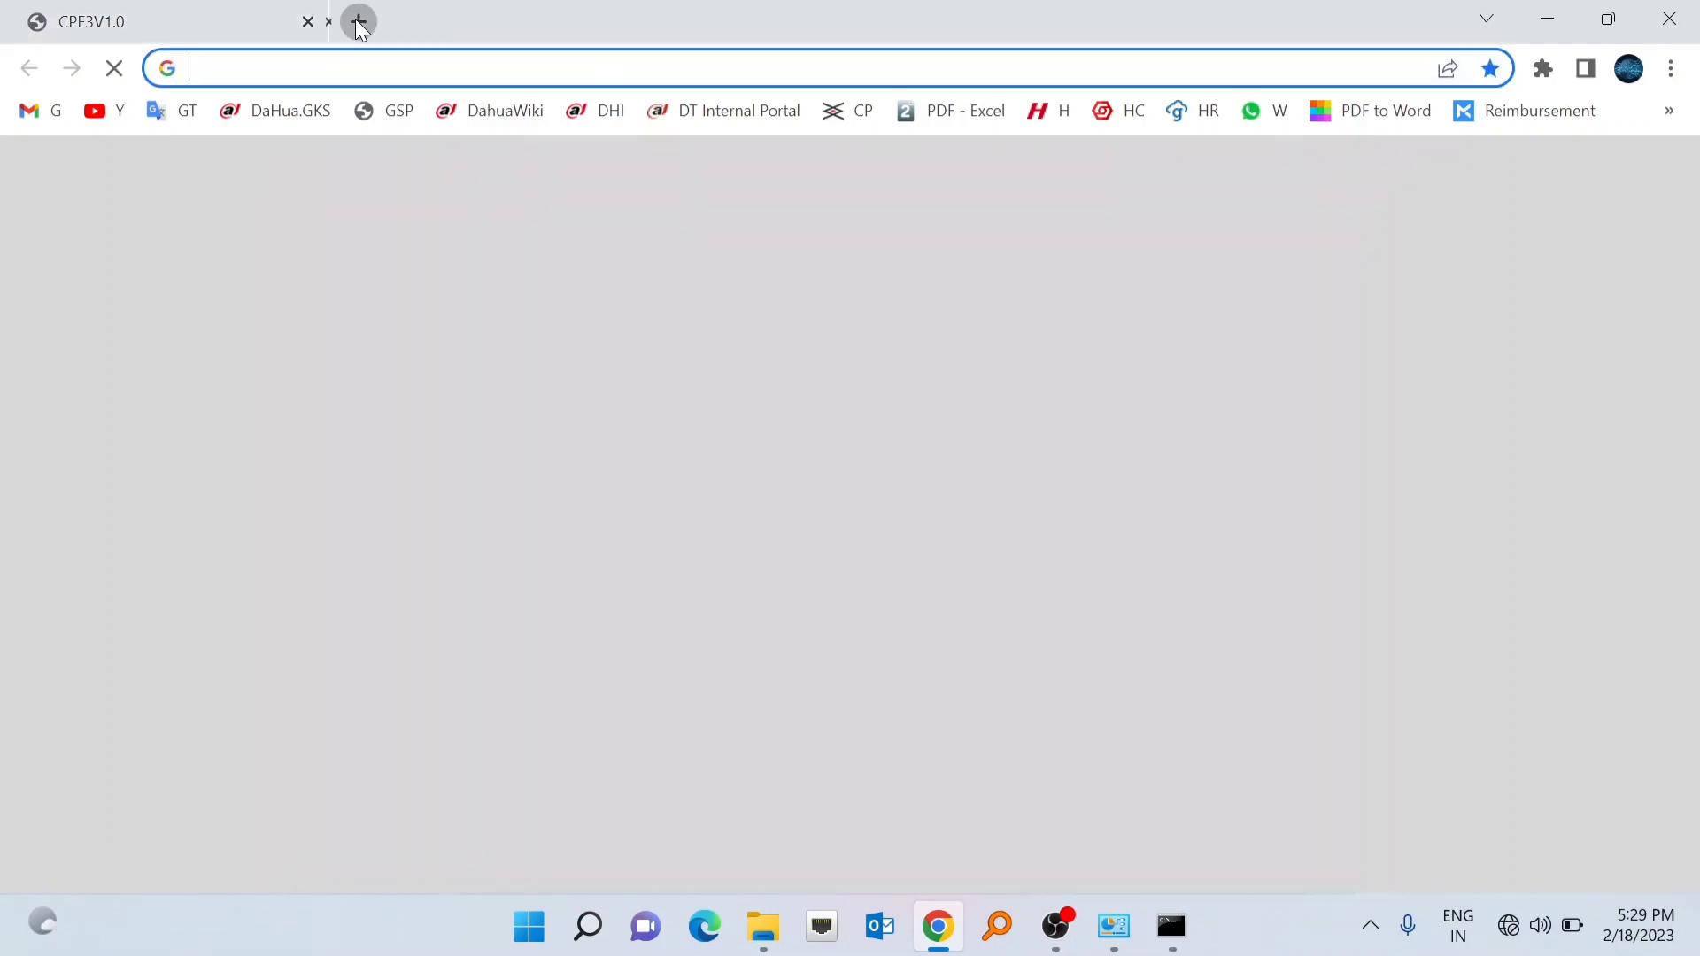
pyautogui.click(308, 22)
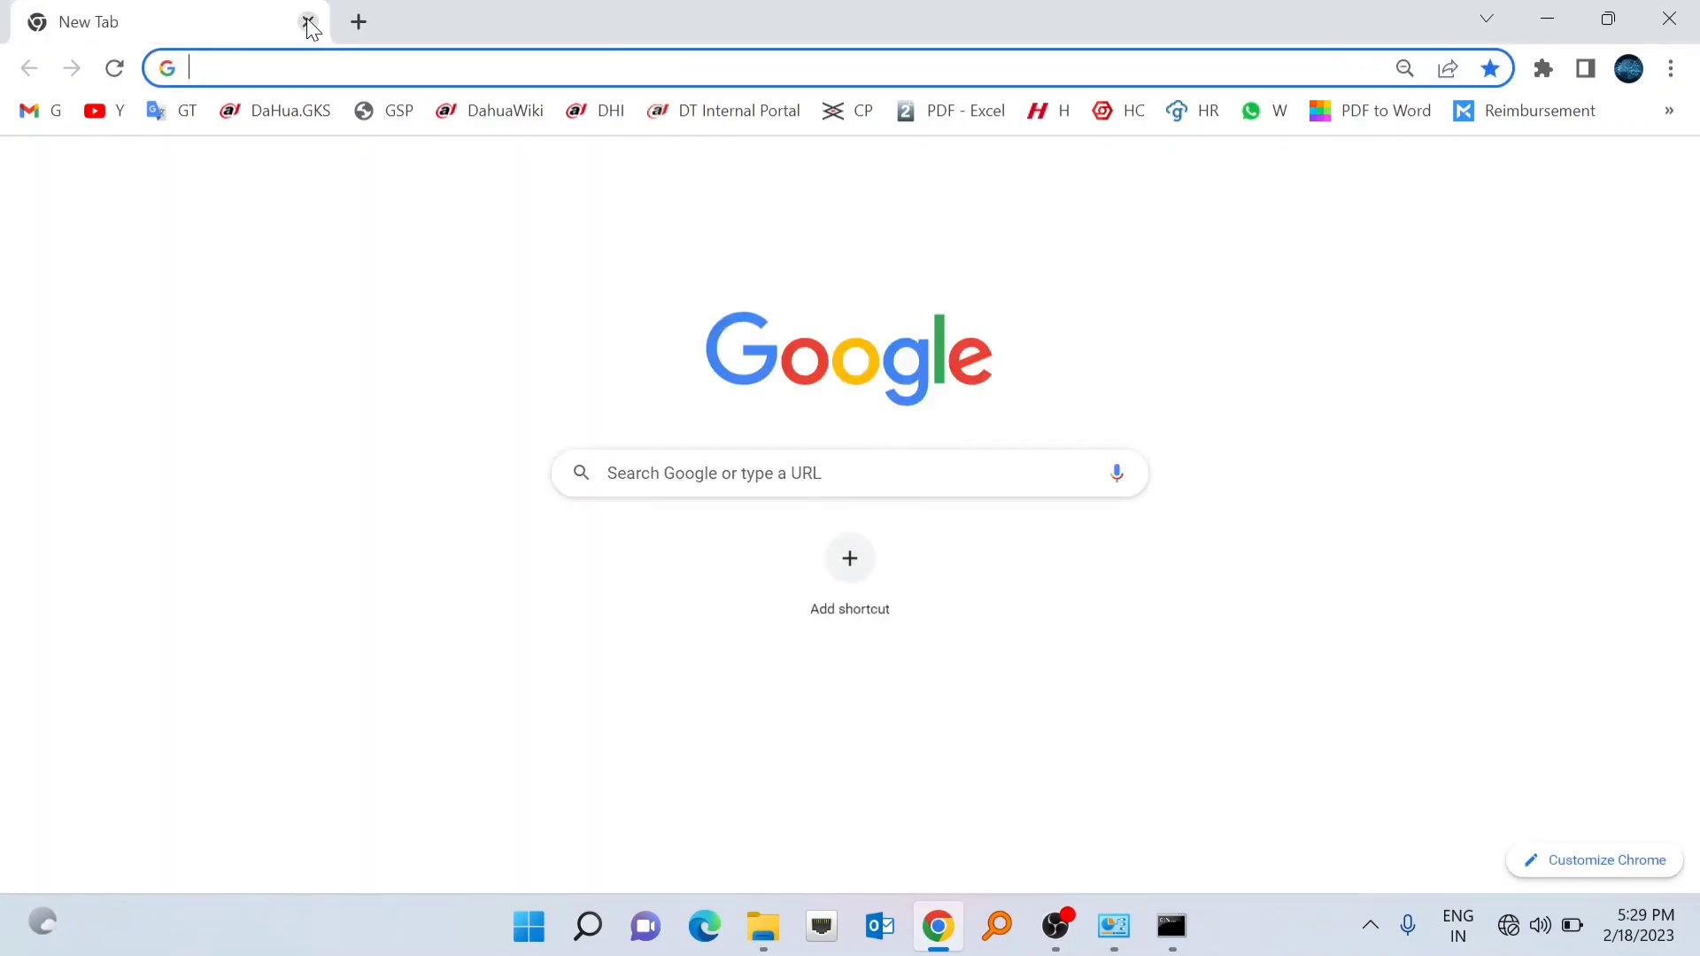
pyautogui.click(289, 62)
pyautogui.write('192.168')
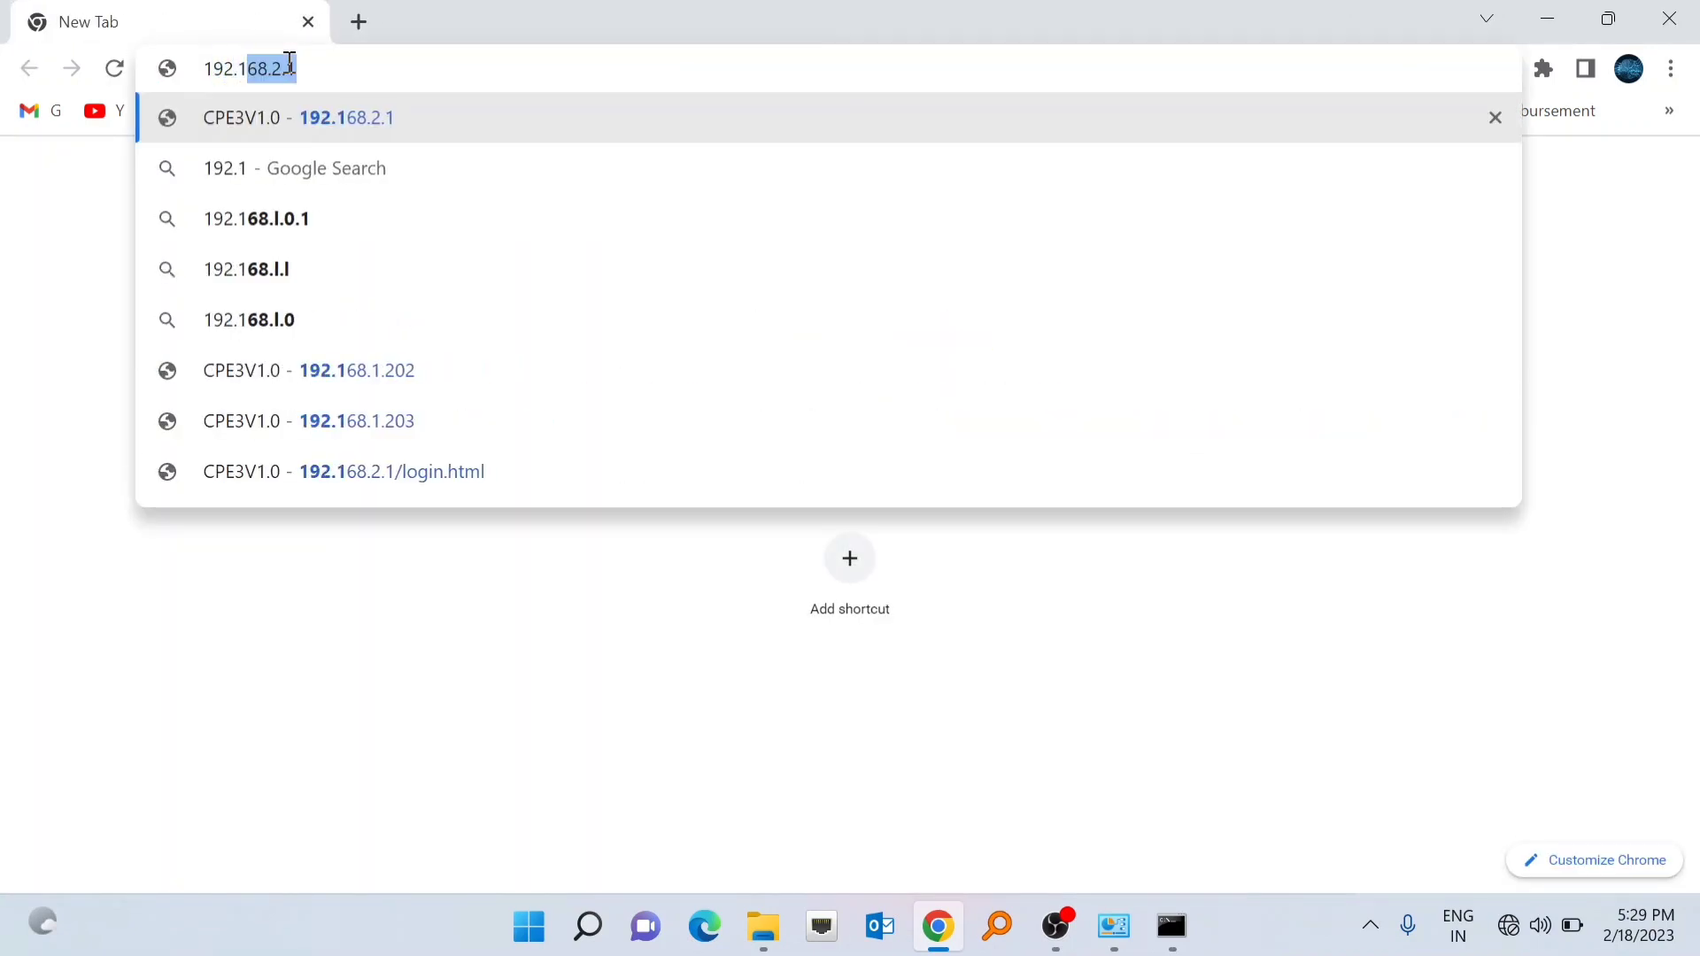
pyautogui.write('.1.20')
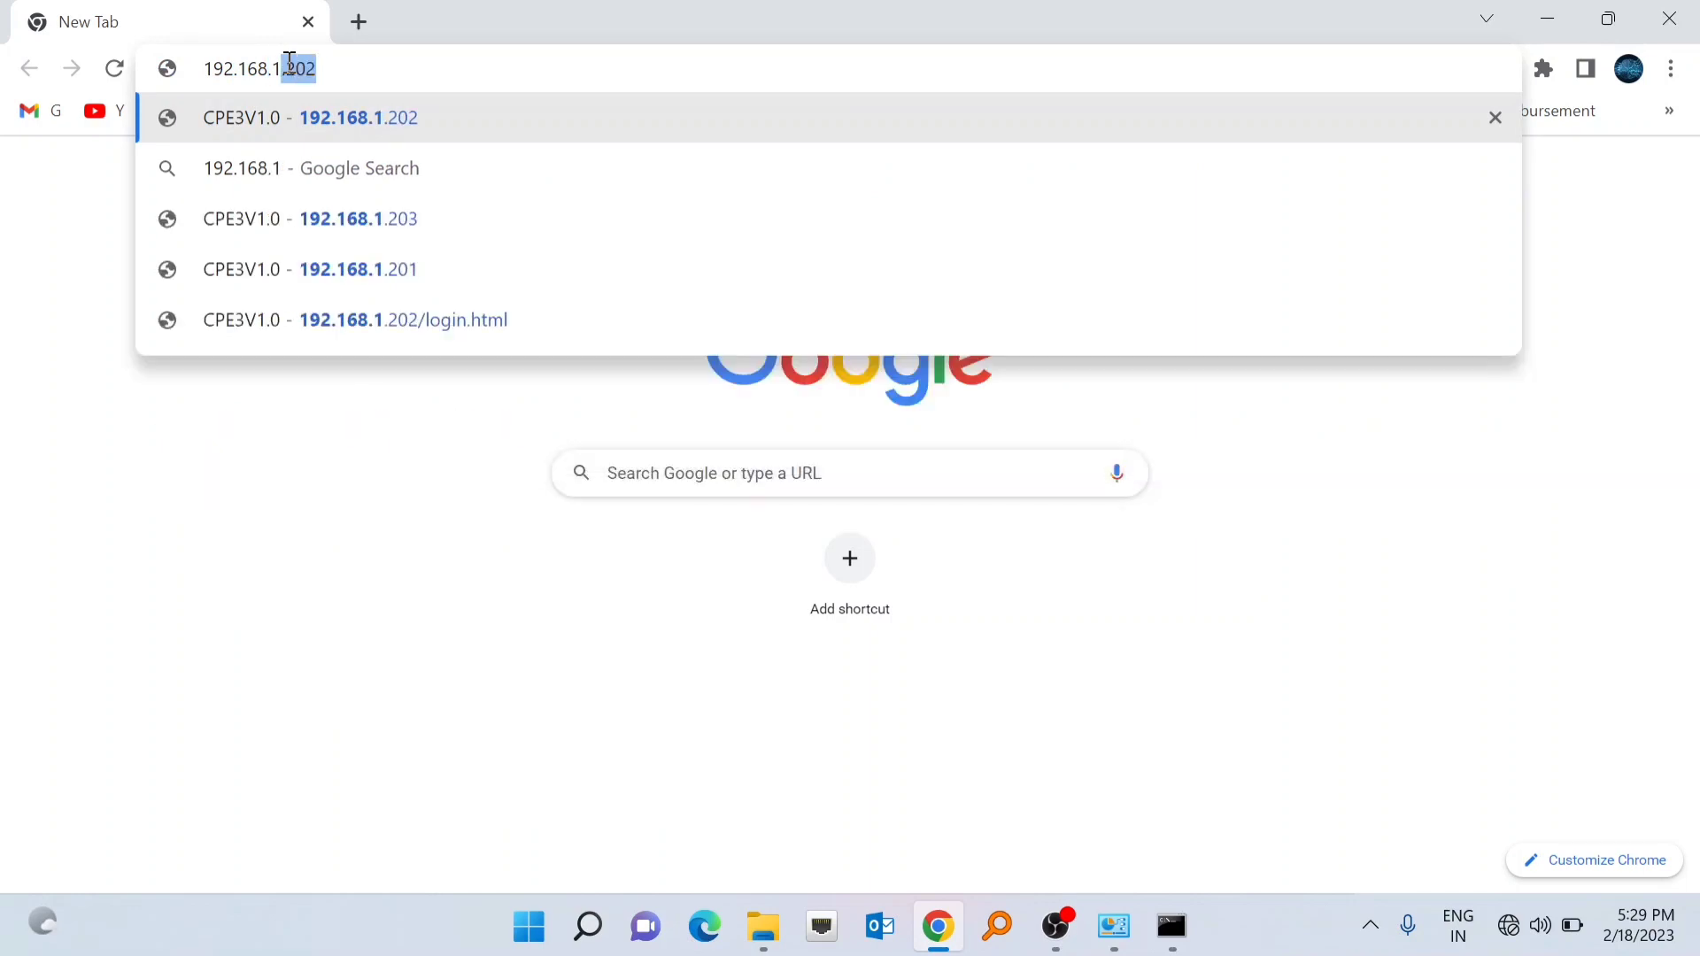
pyautogui.write('2')
pyautogui.press('Return')
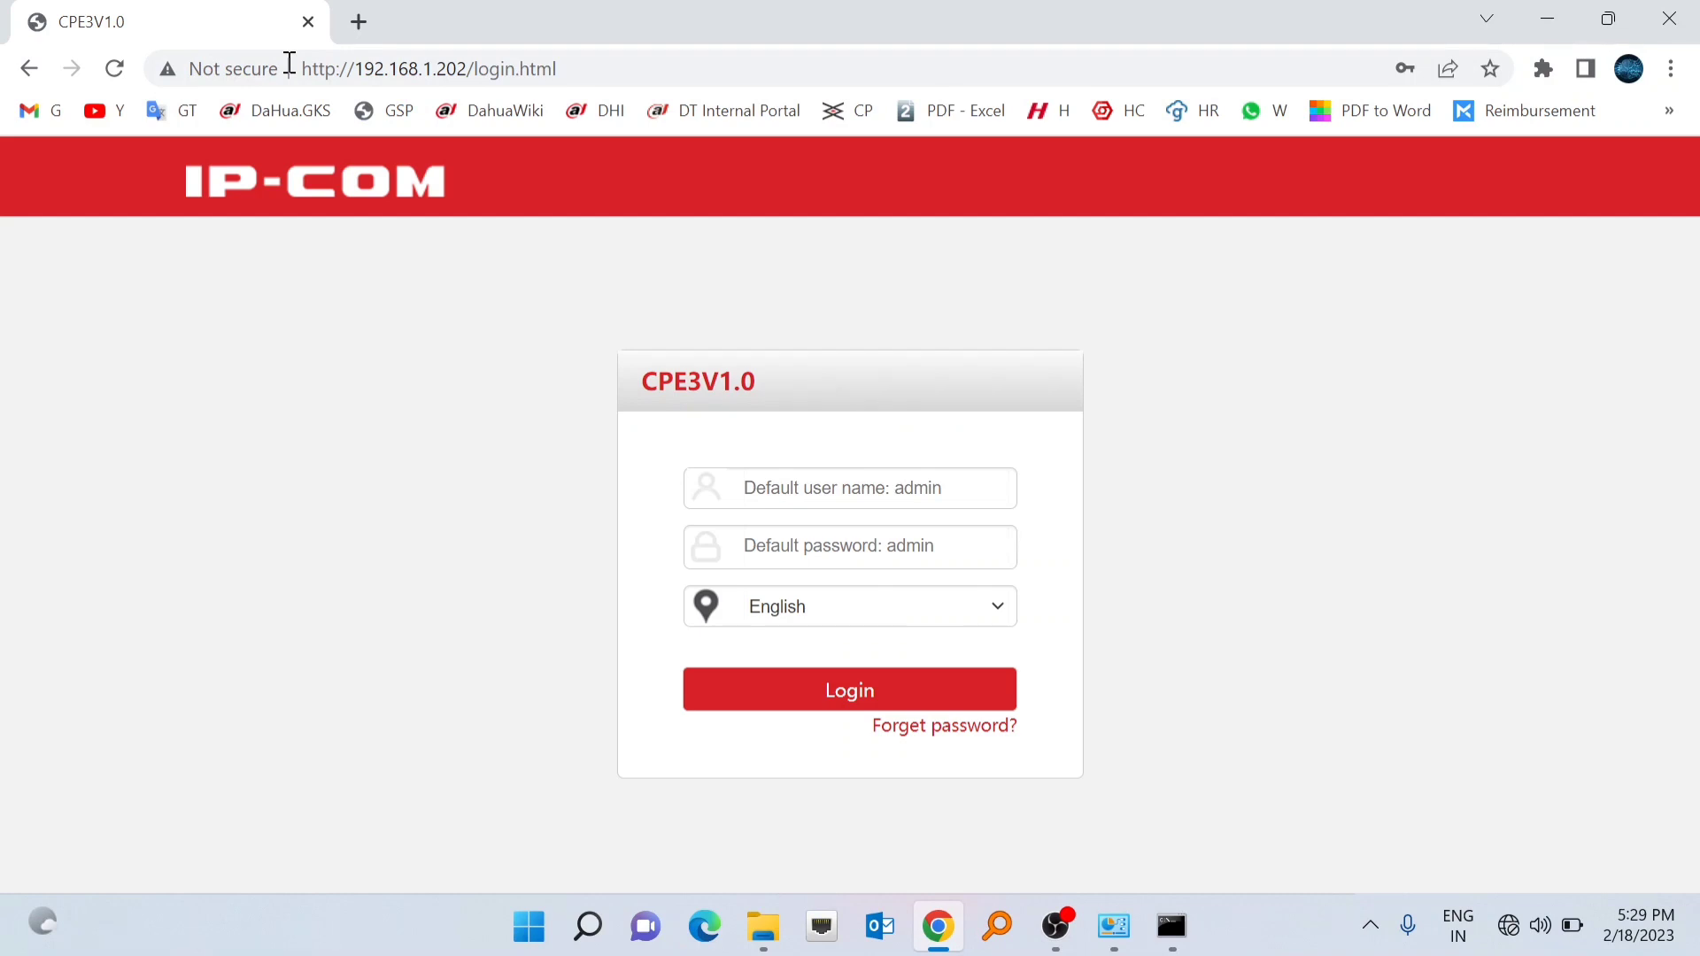
# - Log in to 192.168.1.202 with the admin account and re-save its LAN settings
pyautogui.click(780, 489)
pyautogui.write('admin')
pyautogui.press('Tab')
pyautogui.write('a')
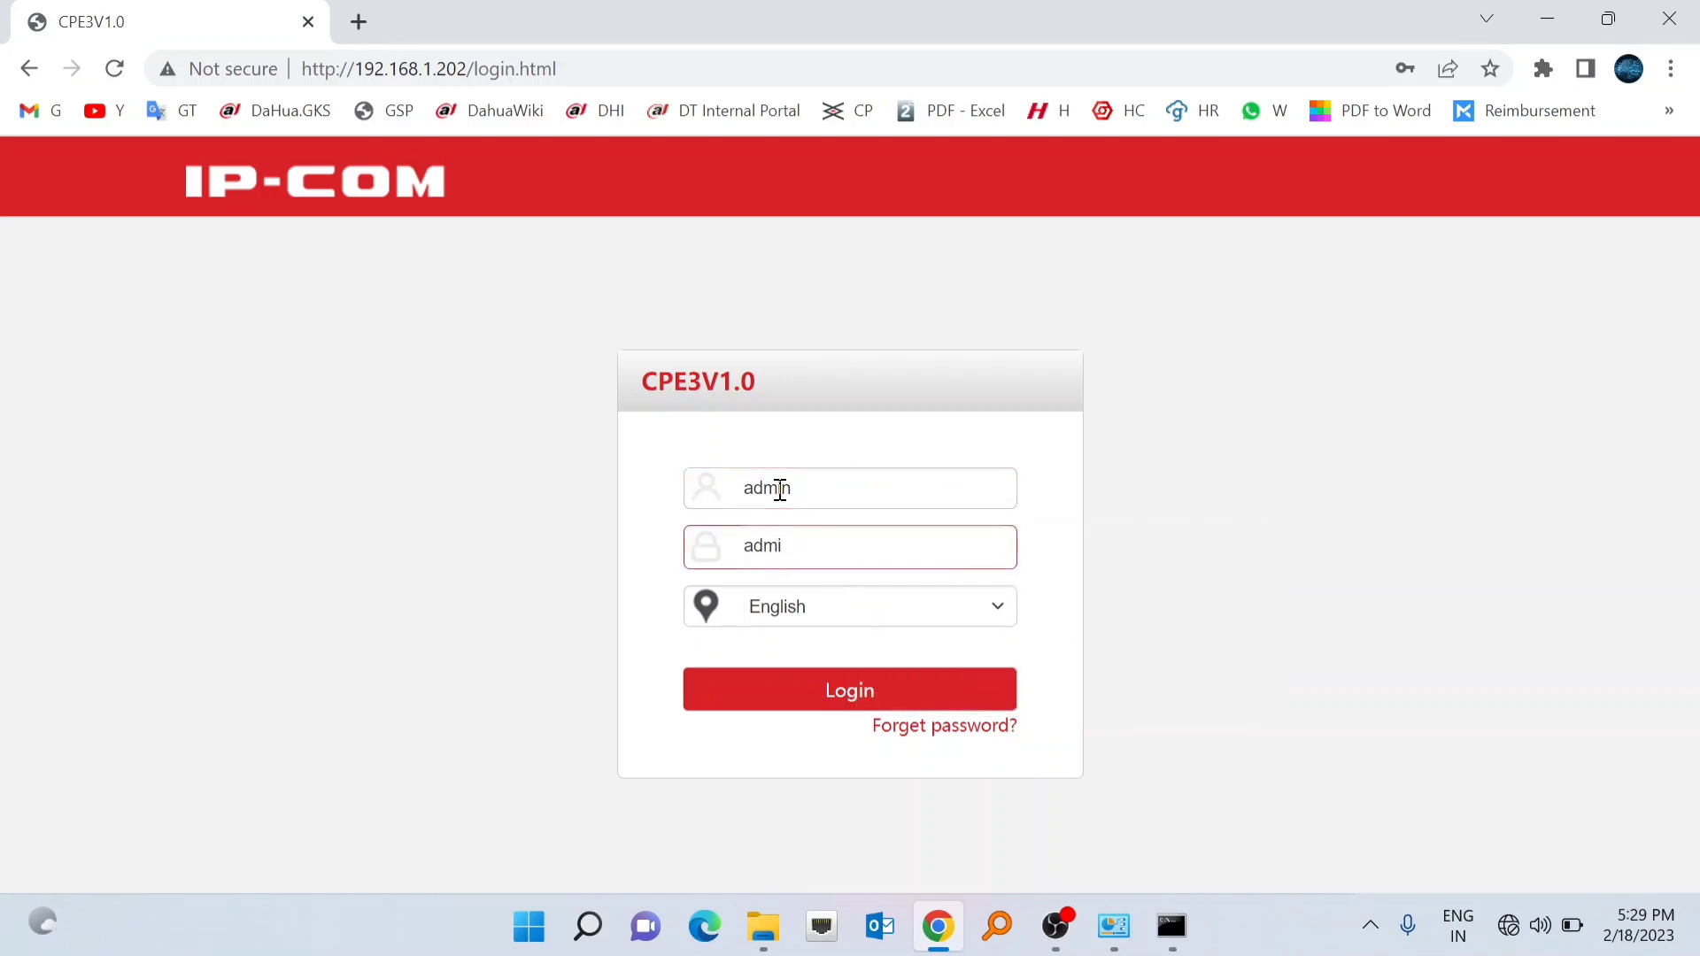
pyautogui.write('dmin')
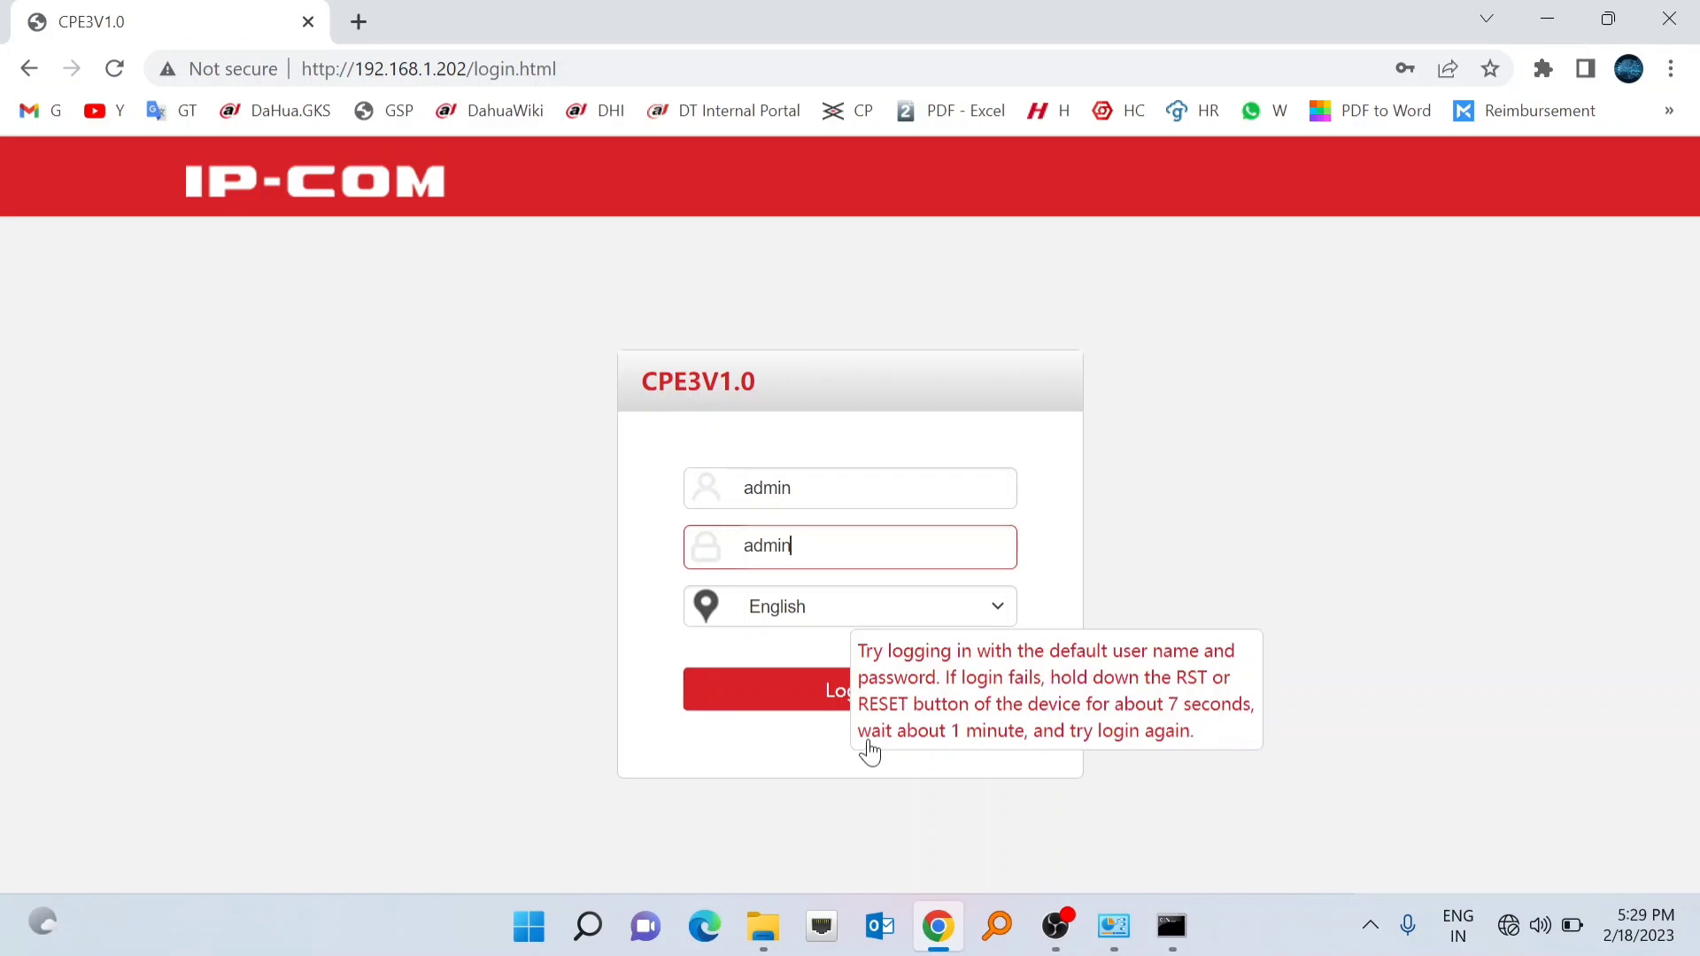
pyautogui.click(840, 704)
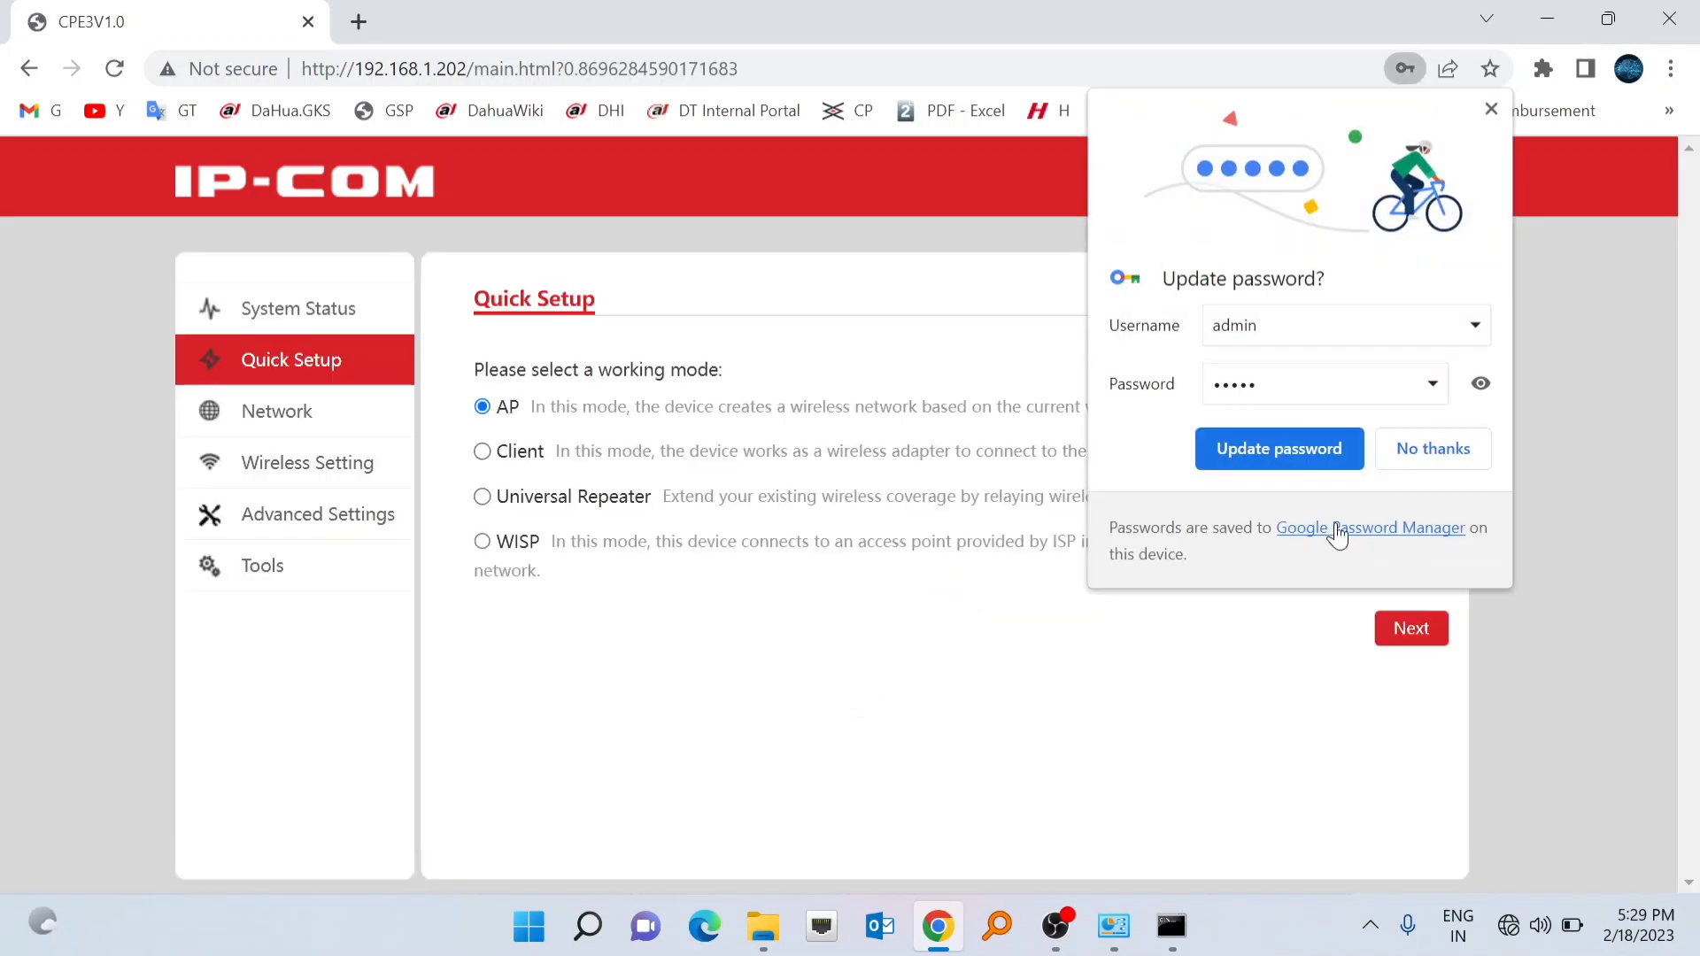
pyautogui.click(1429, 447)
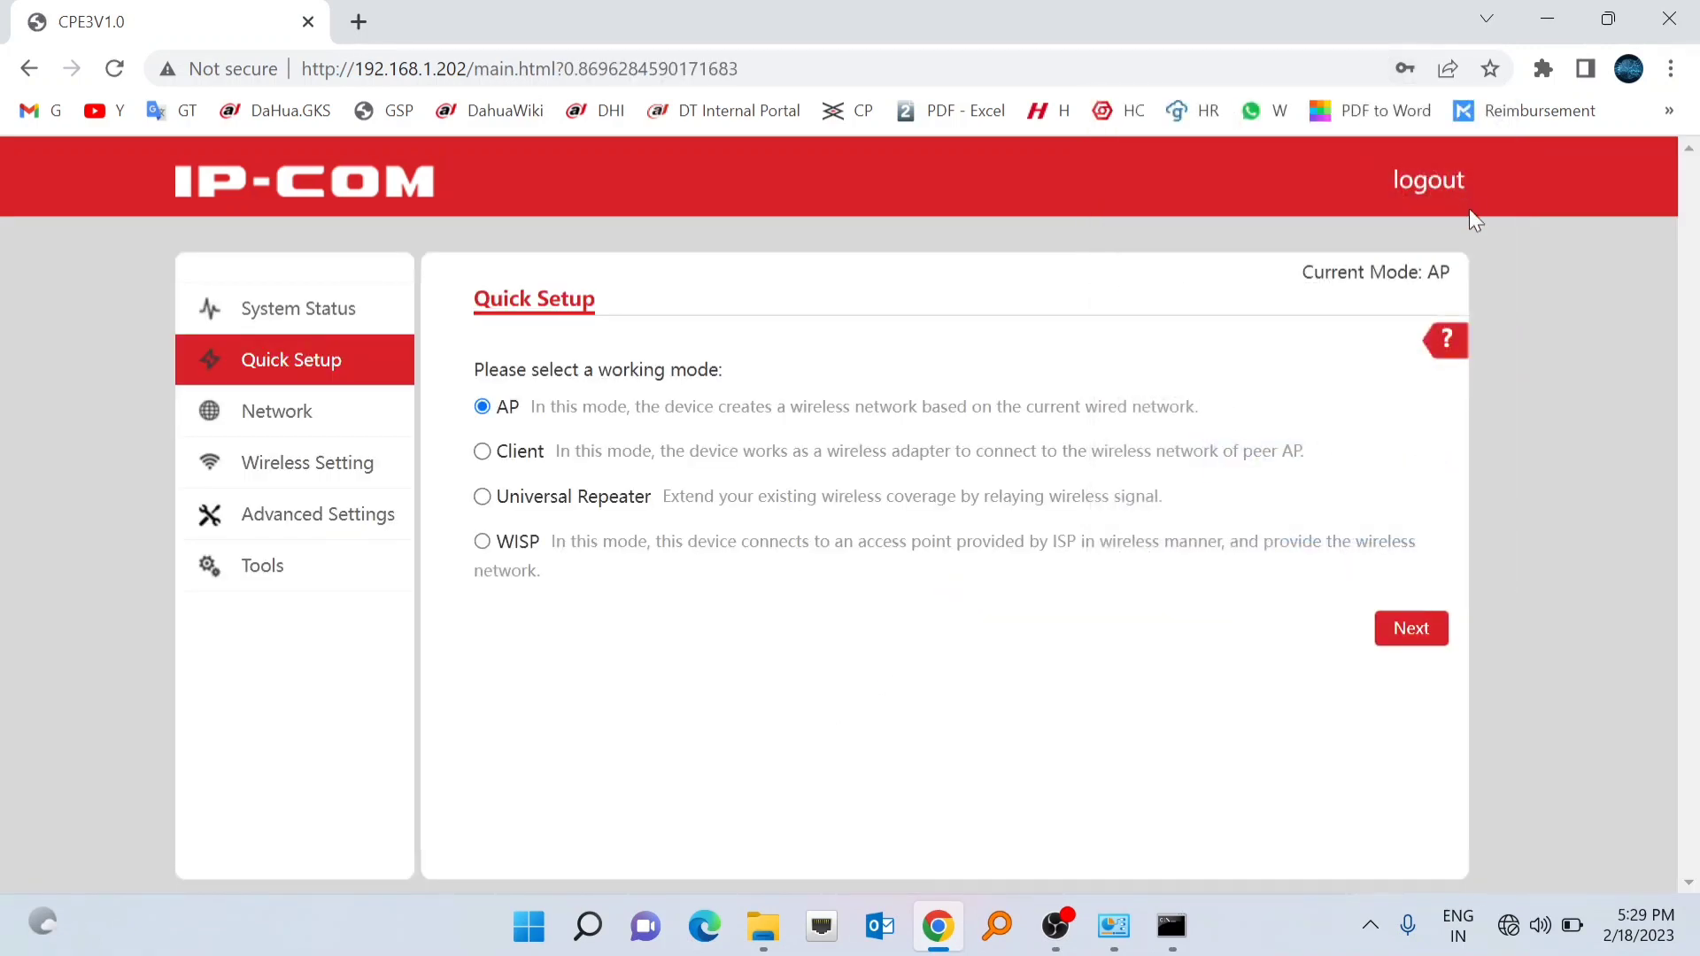
pyautogui.click(260, 414)
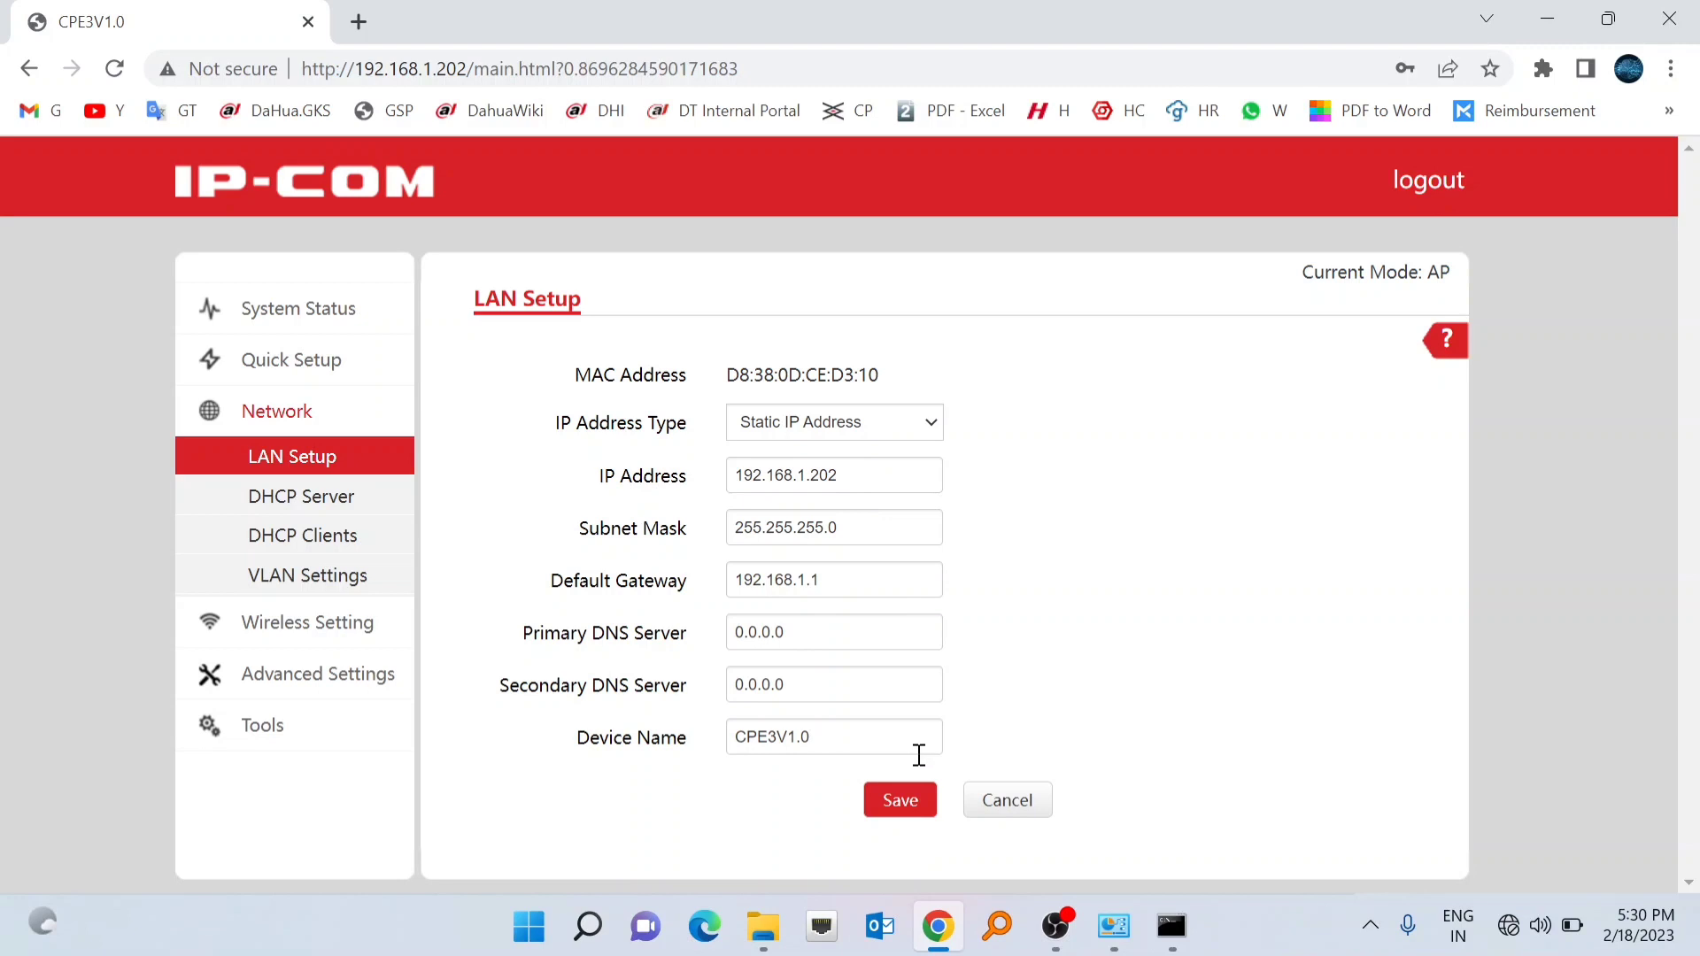
pyautogui.click(900, 802)
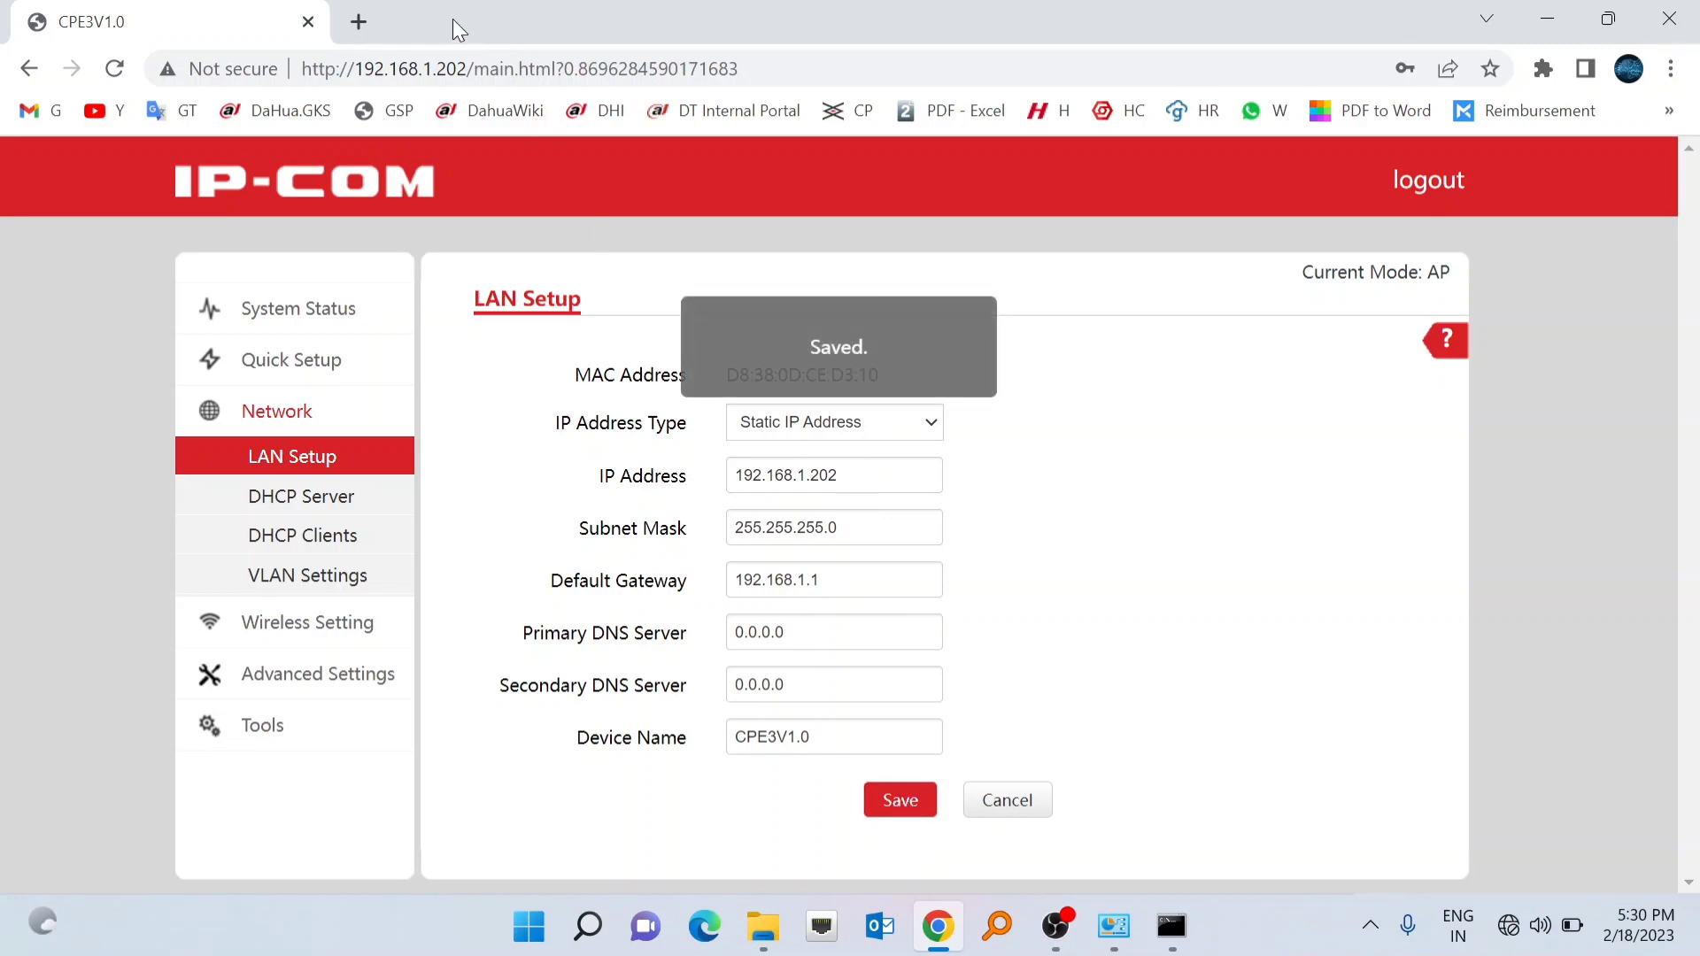
pyautogui.click(359, 22)
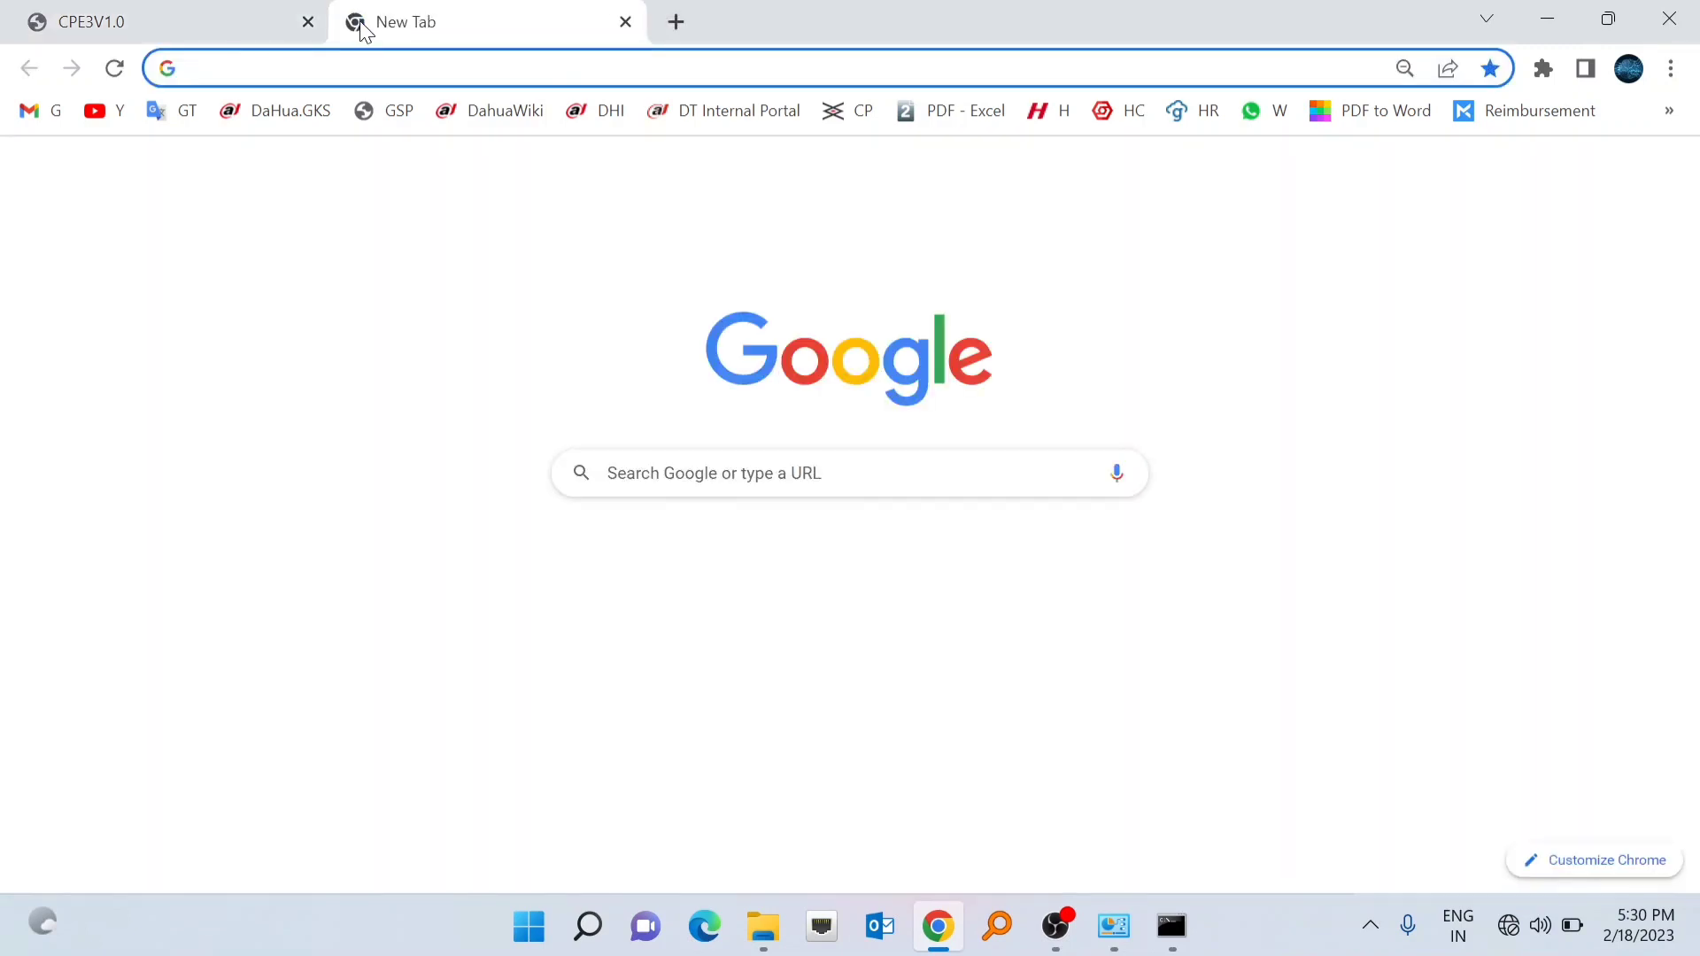
# - Load 192.168.1.203, log in as admin, and continue Quick Setup to the Client page
pyautogui.click(370, 65)
pyautogui.write('192.168.1.203')
pyautogui.press('Return')
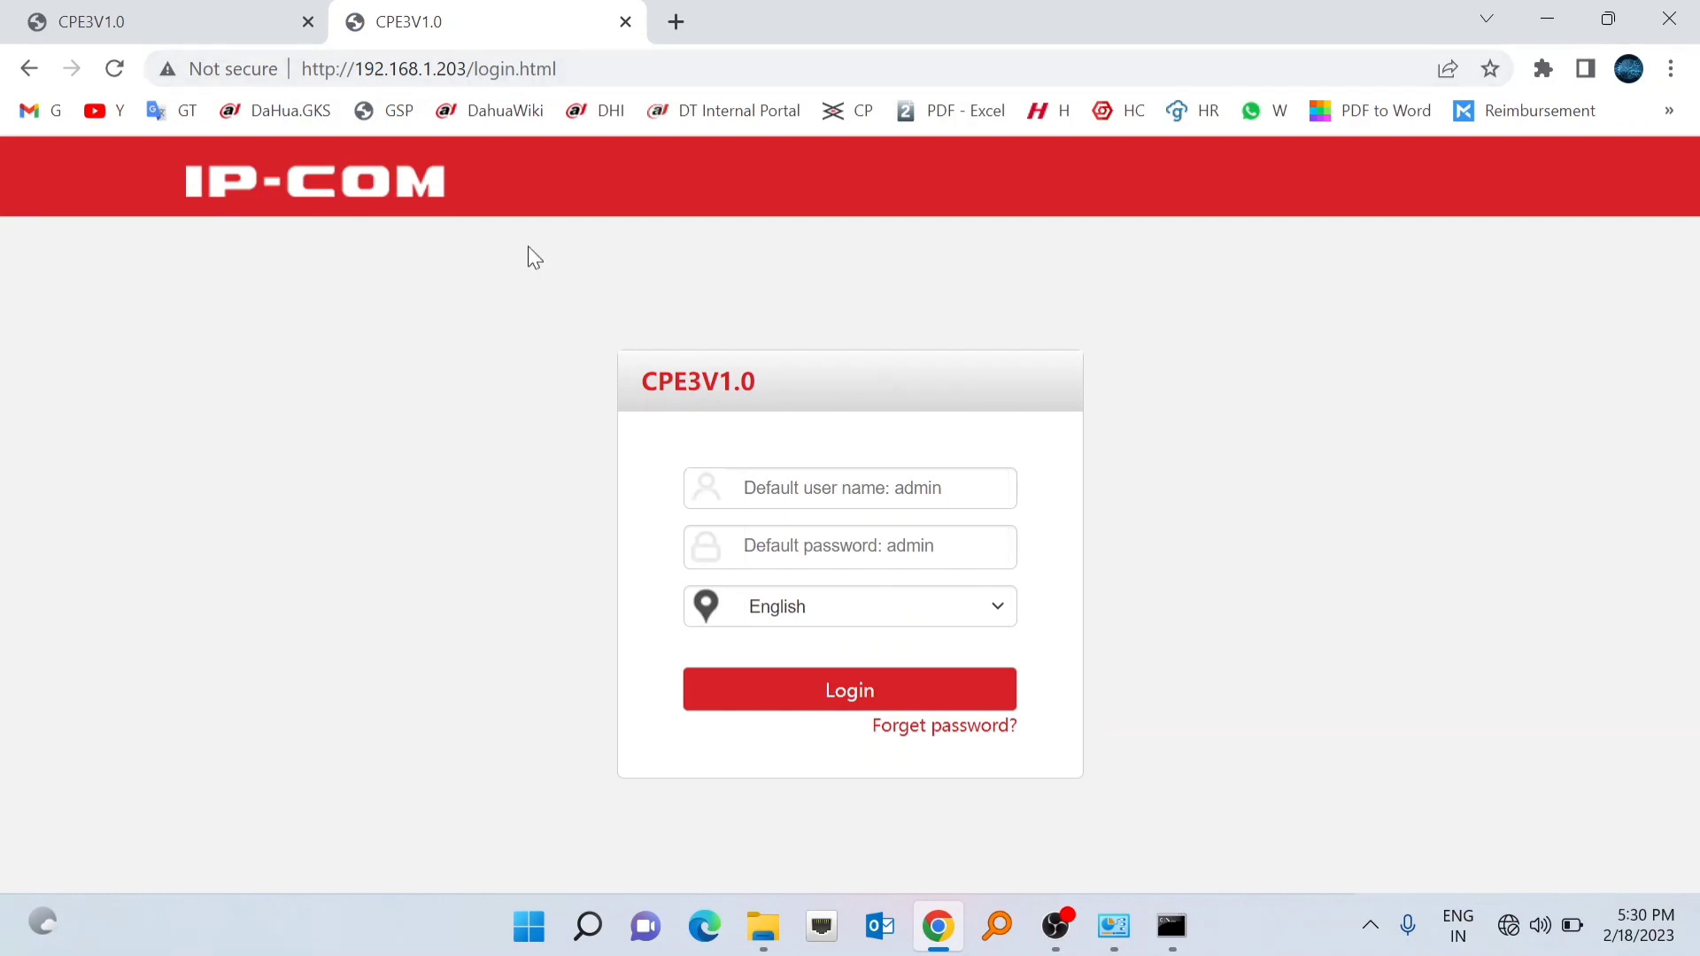
pyautogui.click(753, 483)
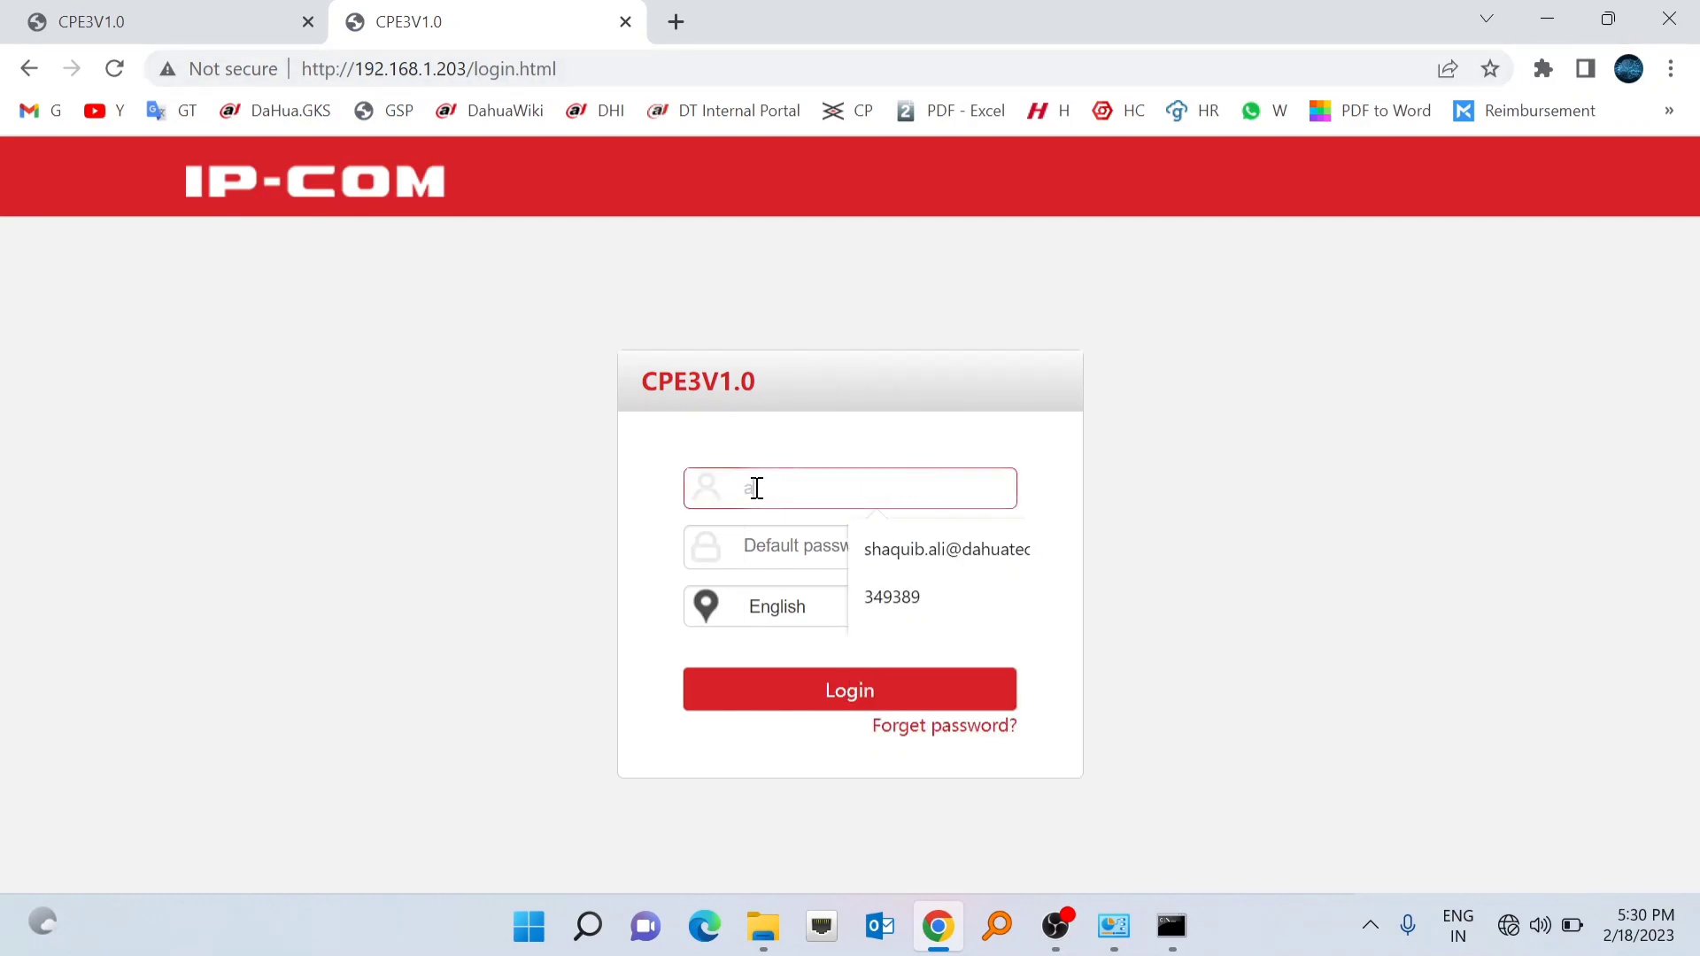
pyautogui.write('admin')
pyautogui.press('Tab')
pyautogui.write('a')
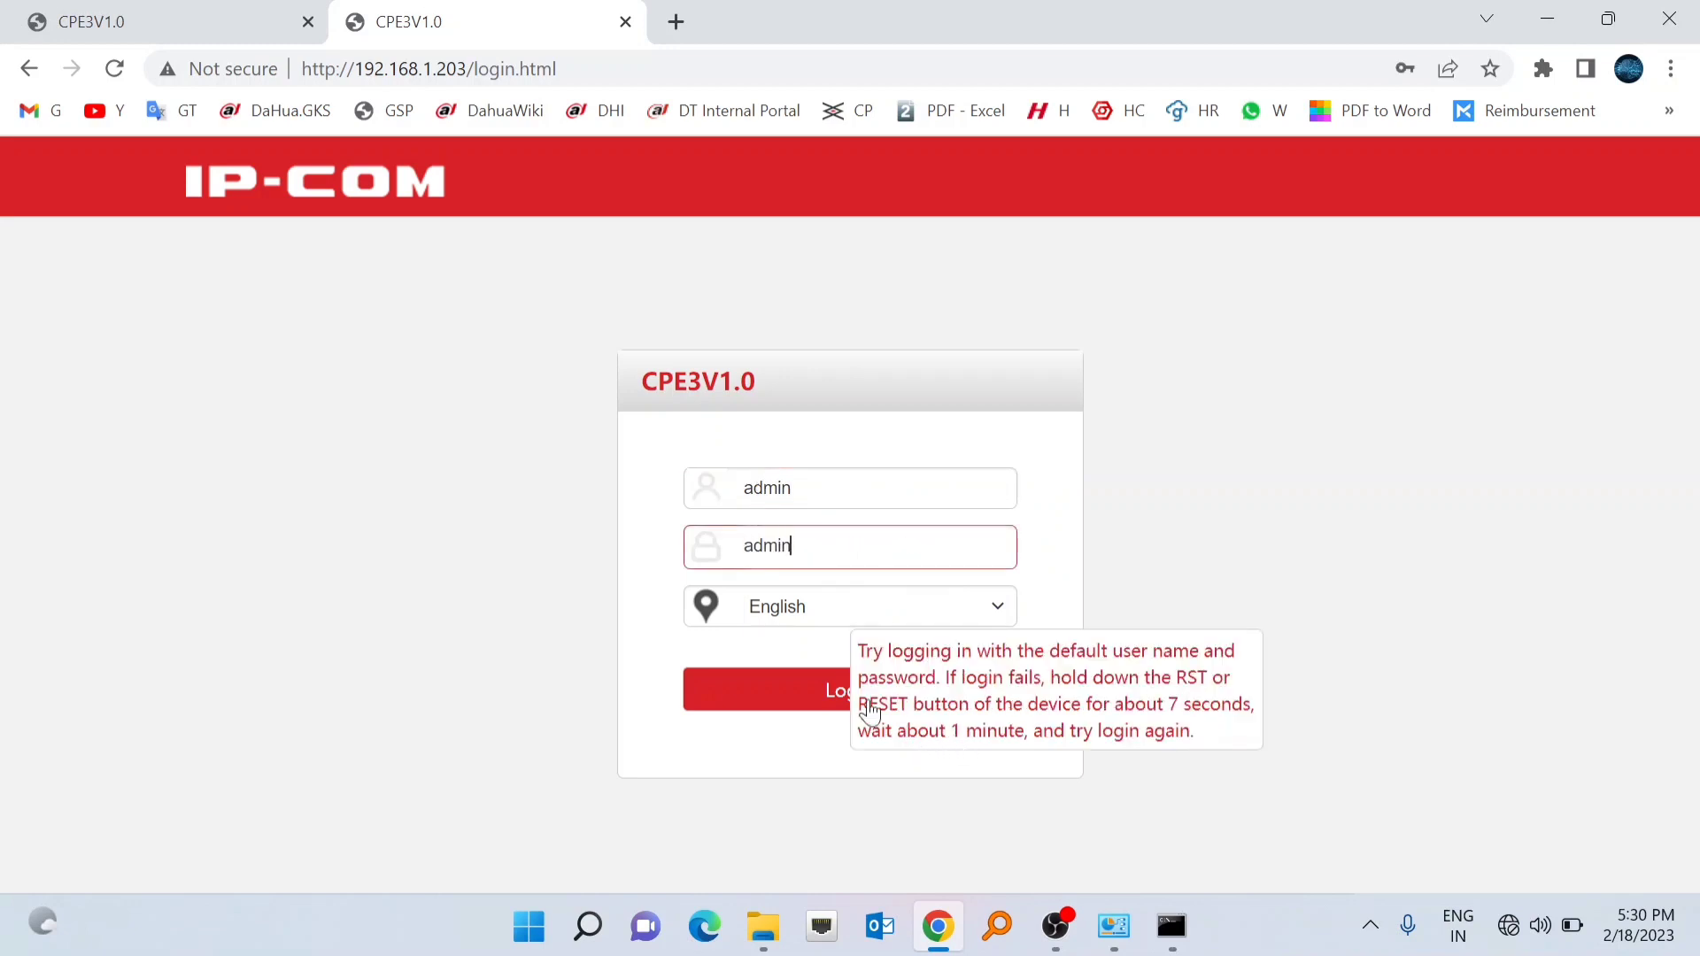
pyautogui.click(824, 686)
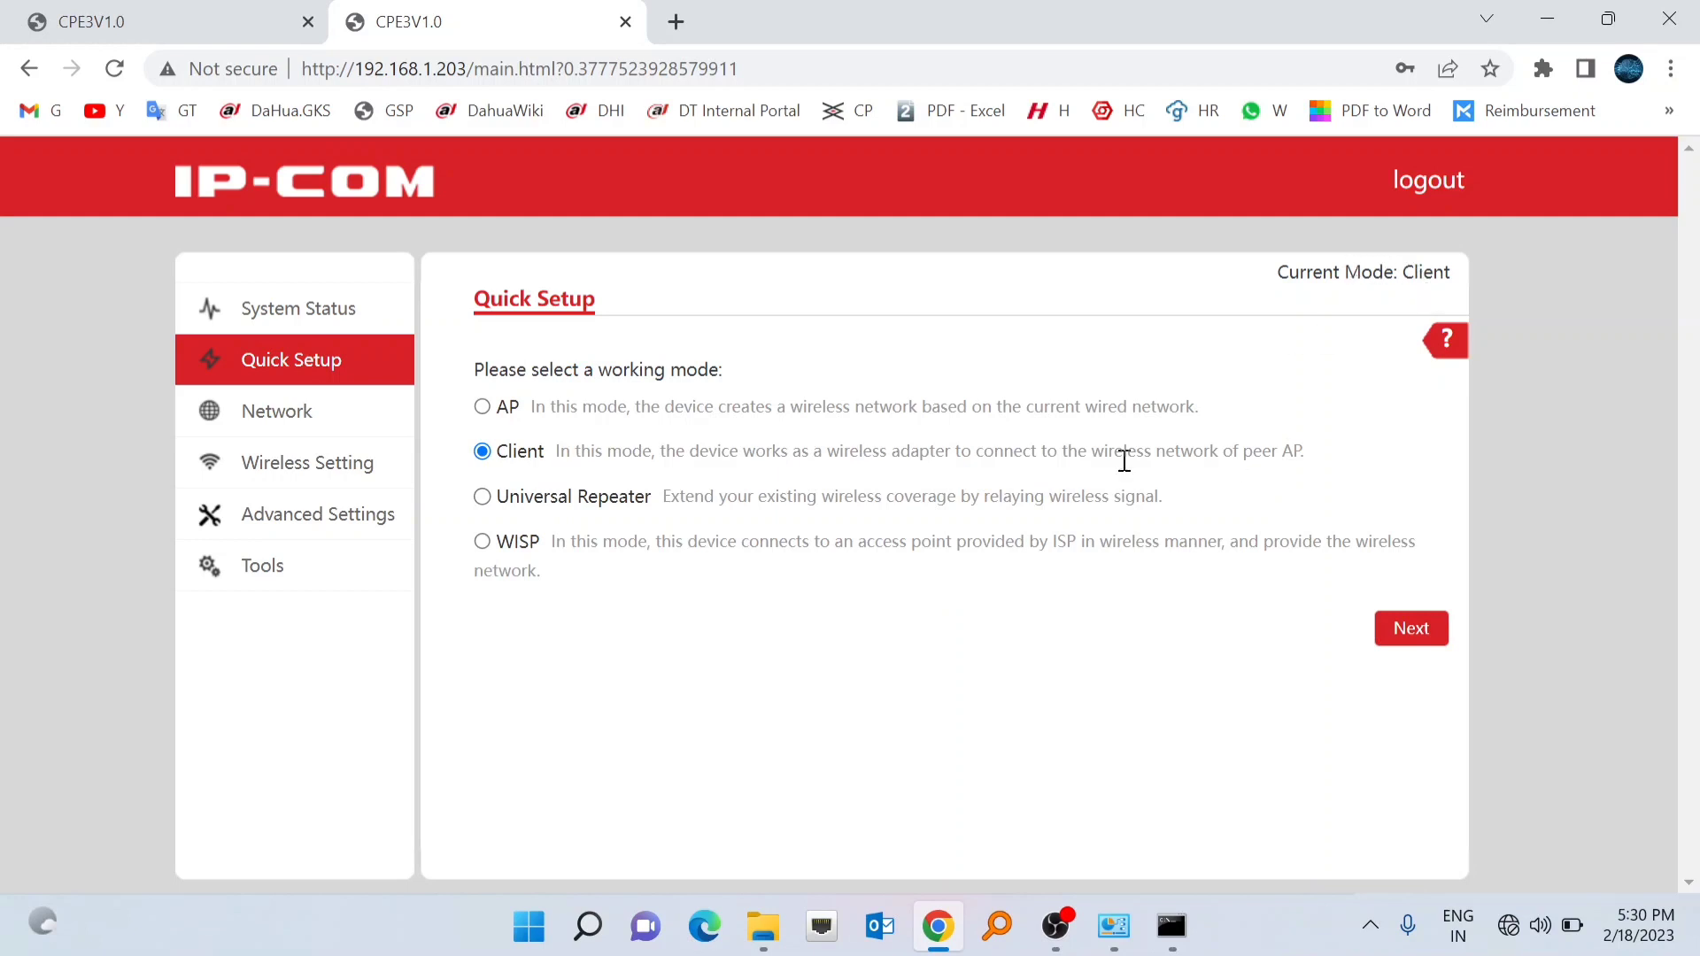
pyautogui.click(1410, 631)
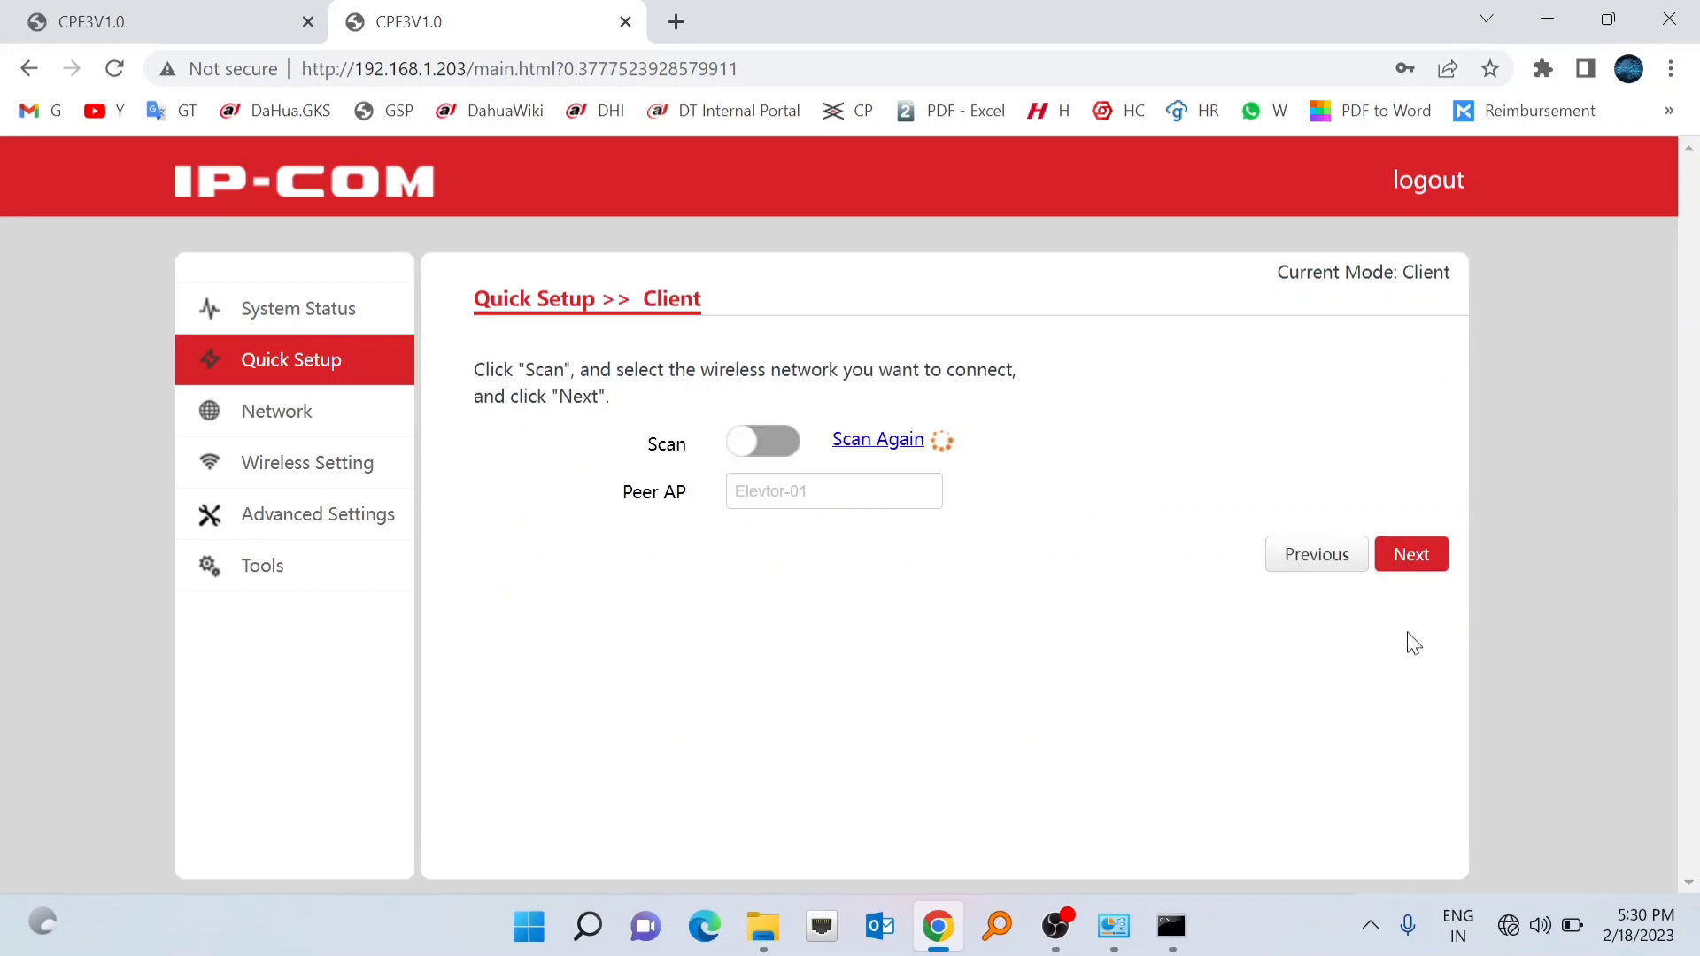